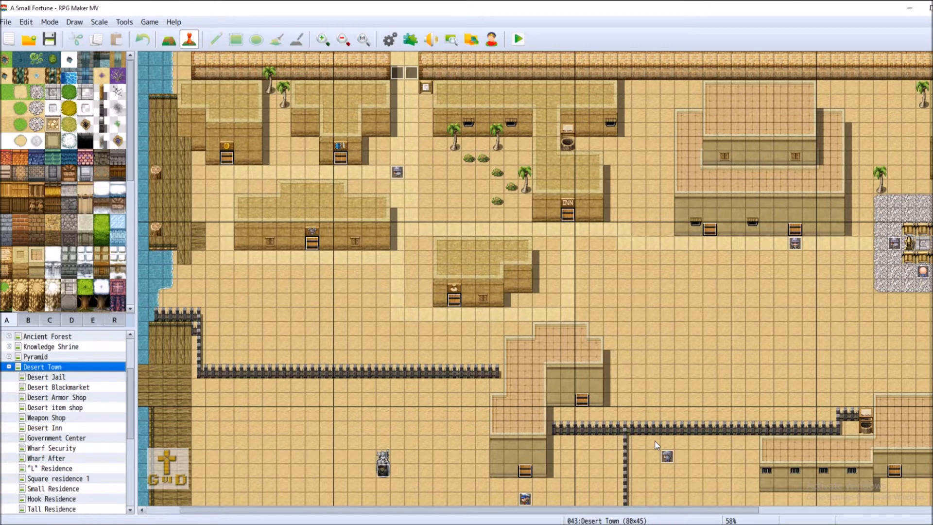
Read through the first page of the "Nahoe disguise talk" event at the town's north gate without changing it
{"action": "right_click", "coordinate": [399, 76]}
{"action": "left_click", "coordinate": [418, 81]}
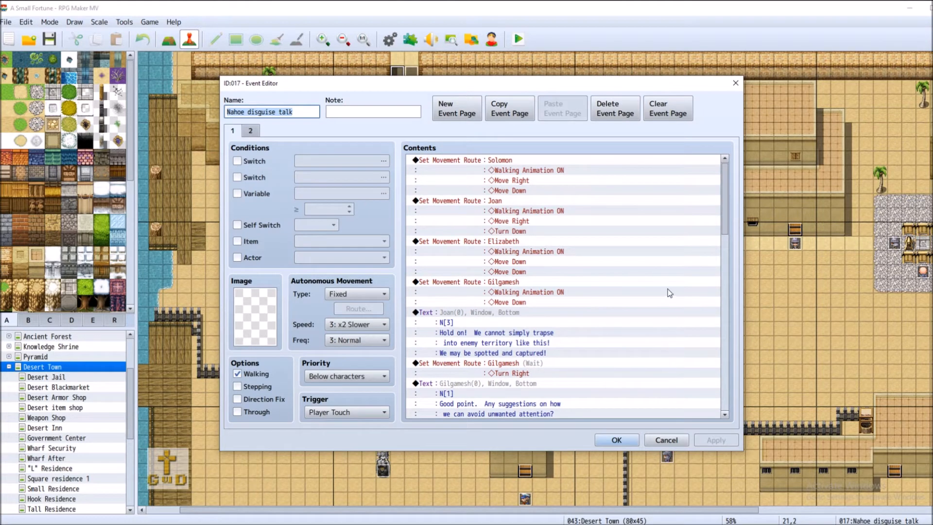
{"action": "left_click_drag", "start_coordinate": [727, 213], "coordinate": [729, 273]}
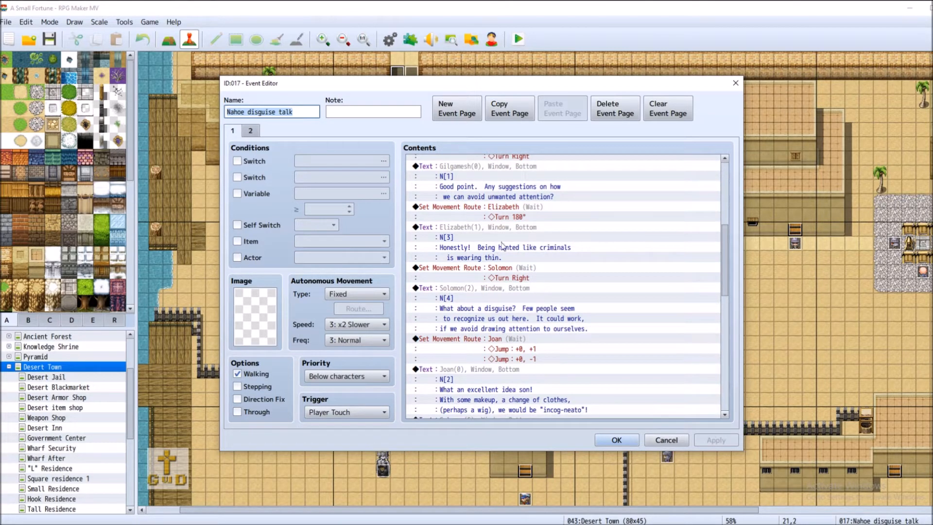
{"action": "left_click", "coordinate": [686, 445]}
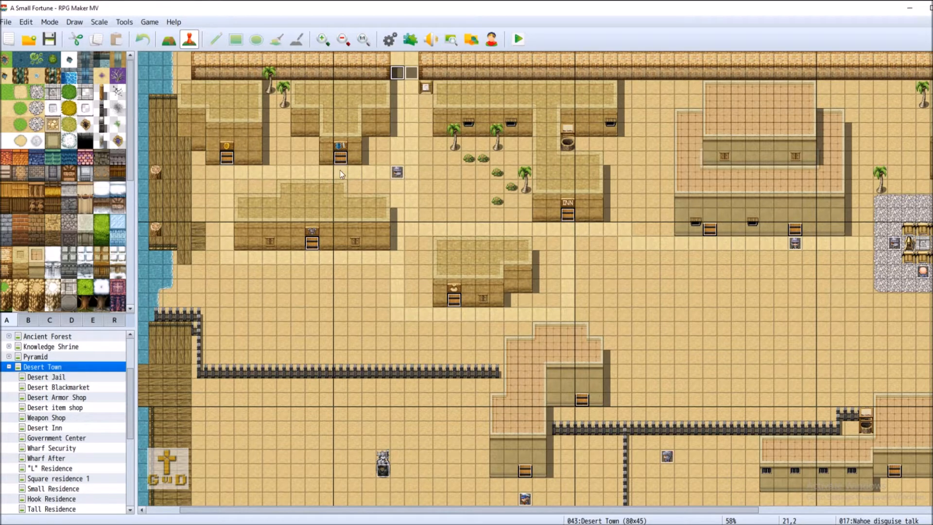
Review the commands of the "Nahoe patrolling soldier" event on the path south of the gate
{"action": "right_click", "coordinate": [396, 173]}
{"action": "left_click", "coordinate": [423, 181]}
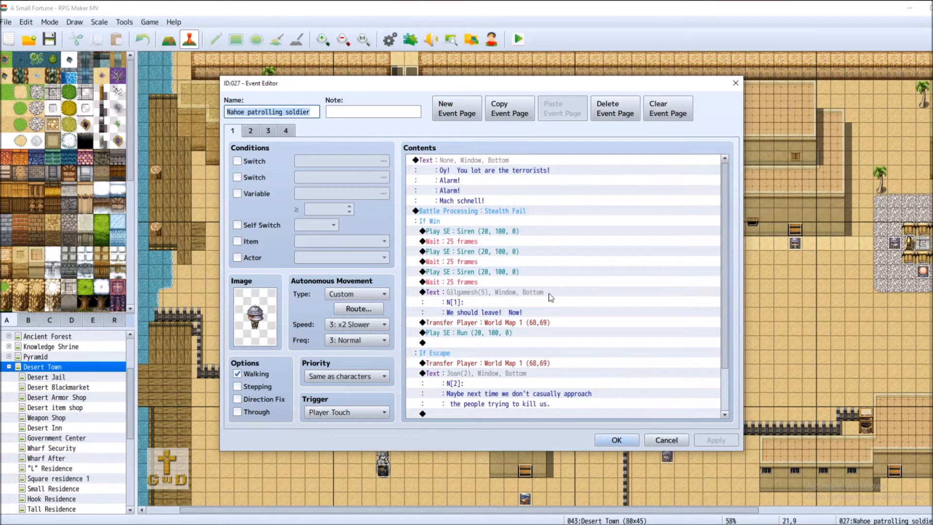
{"action": "left_click", "coordinate": [666, 440]}
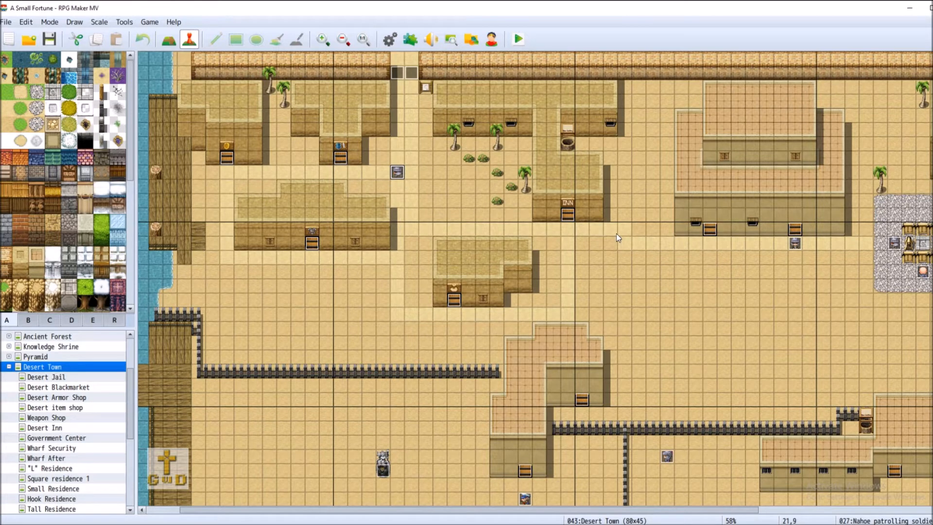
Open the Desert Inn map and review the event in front of the counter and the "Nahoe inn exit" event
{"action": "left_click", "coordinate": [57, 428]}
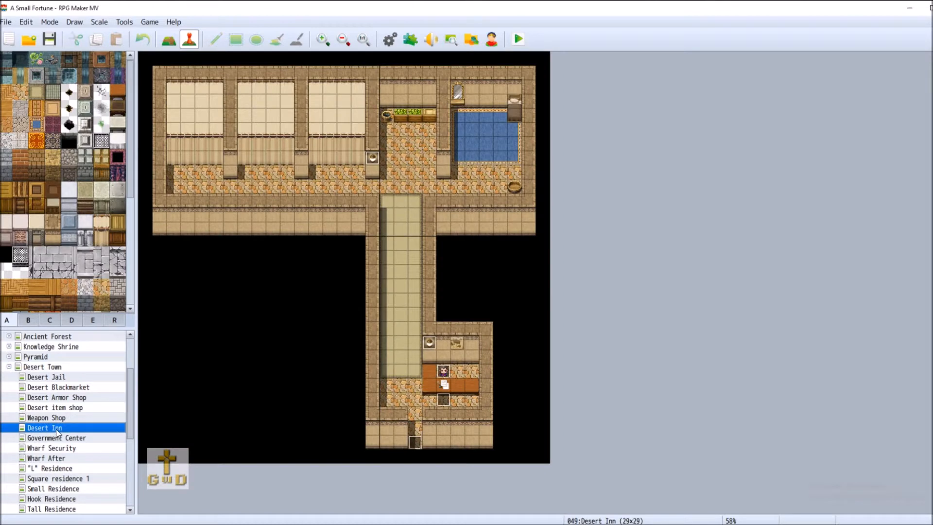
{"action": "right_click", "coordinate": [443, 402]}
{"action": "left_click", "coordinate": [498, 407]}
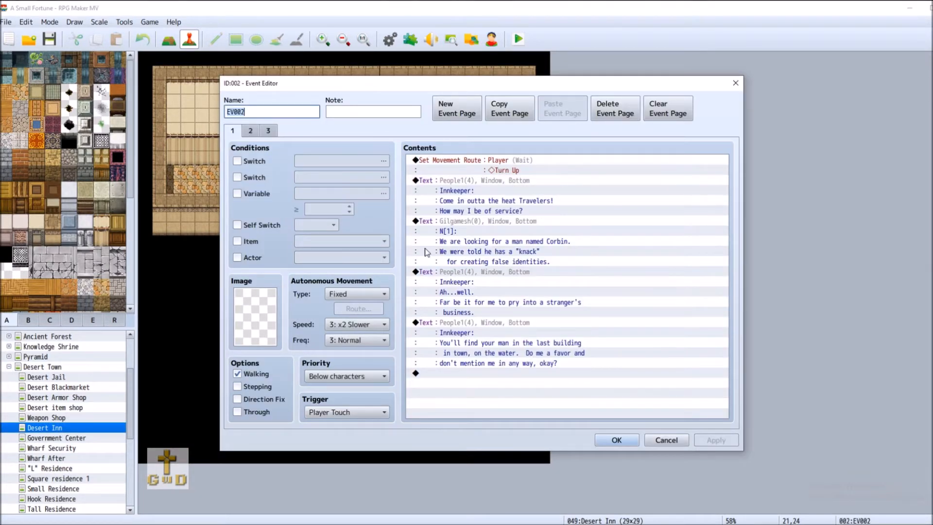
{"action": "left_click", "coordinate": [665, 440]}
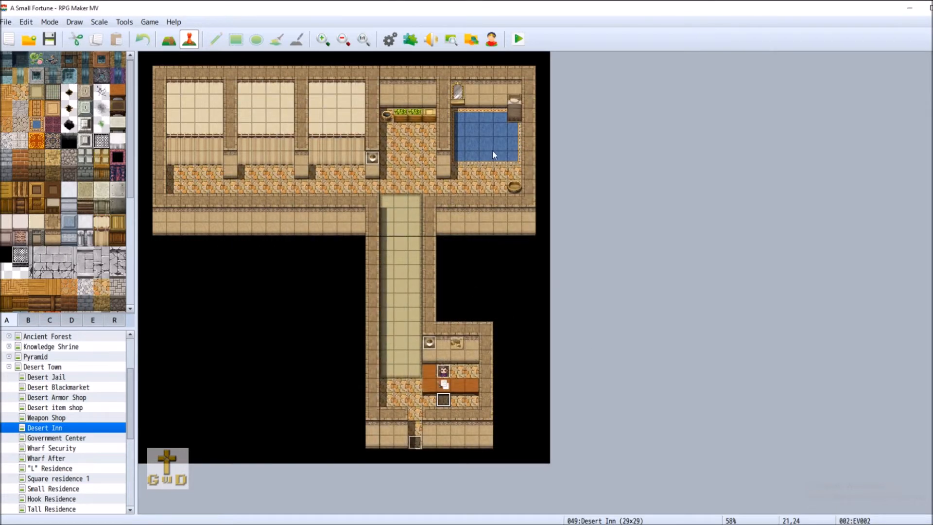
{"action": "right_click", "coordinate": [414, 442]}
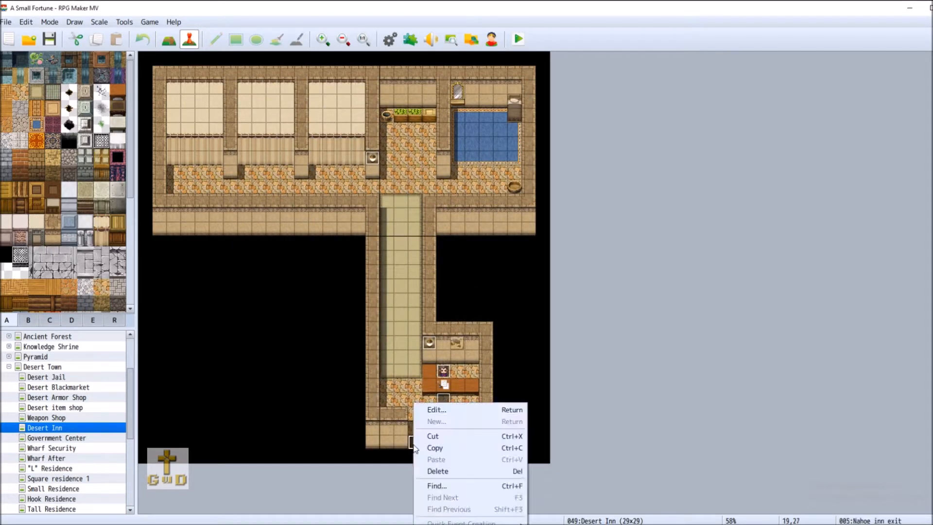
{"action": "left_click", "coordinate": [466, 408]}
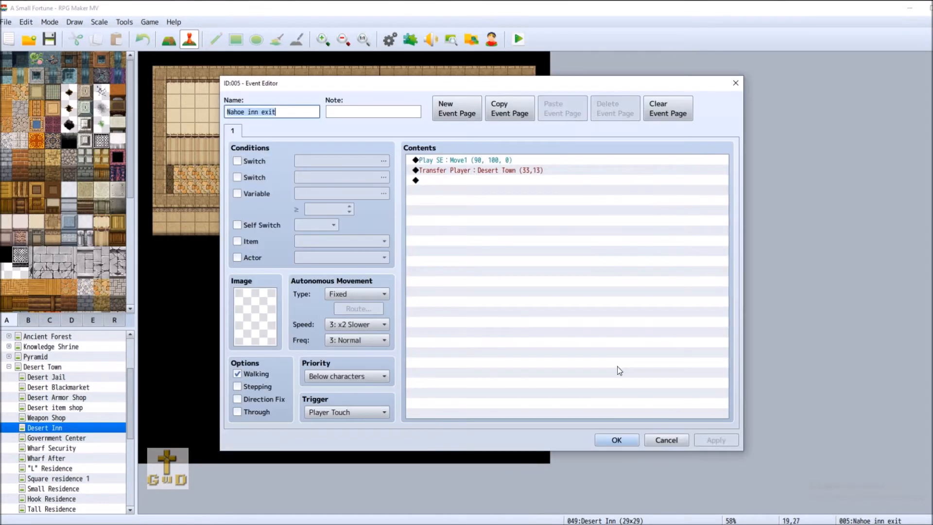
{"action": "left_click", "coordinate": [665, 440]}
Review all three pages of the innkeeper dialogue event in front of the inn counter
{"action": "right_click", "coordinate": [442, 400]}
{"action": "left_click", "coordinate": [459, 408]}
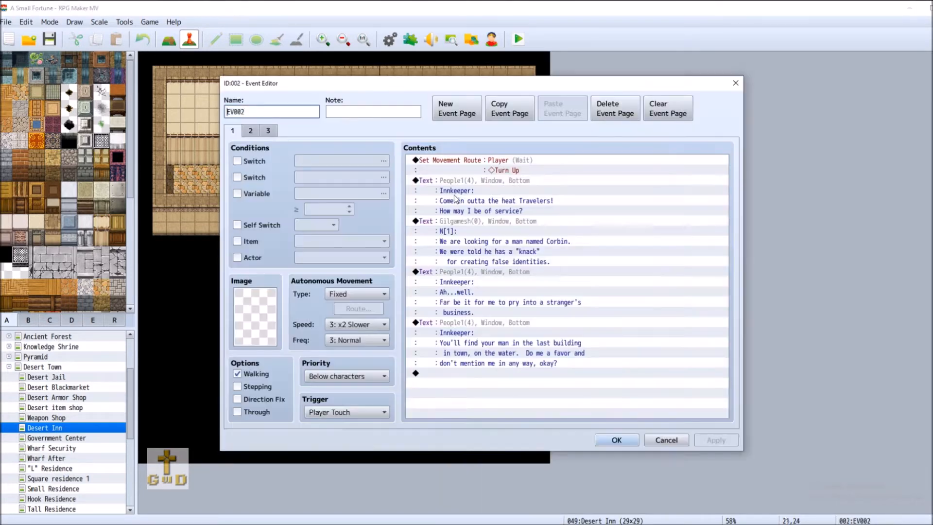
{"action": "left_click", "coordinate": [250, 131]}
{"action": "left_click", "coordinate": [268, 132]}
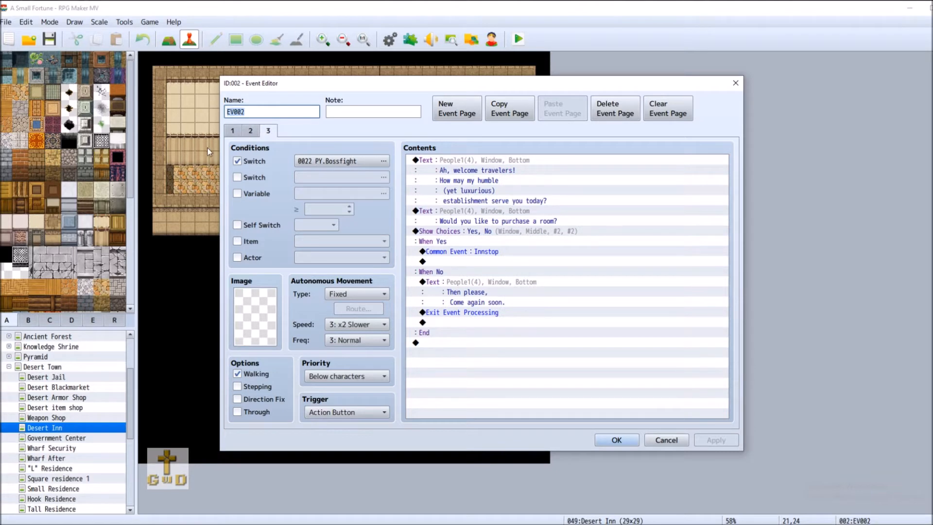
{"action": "left_click", "coordinate": [665, 439]}
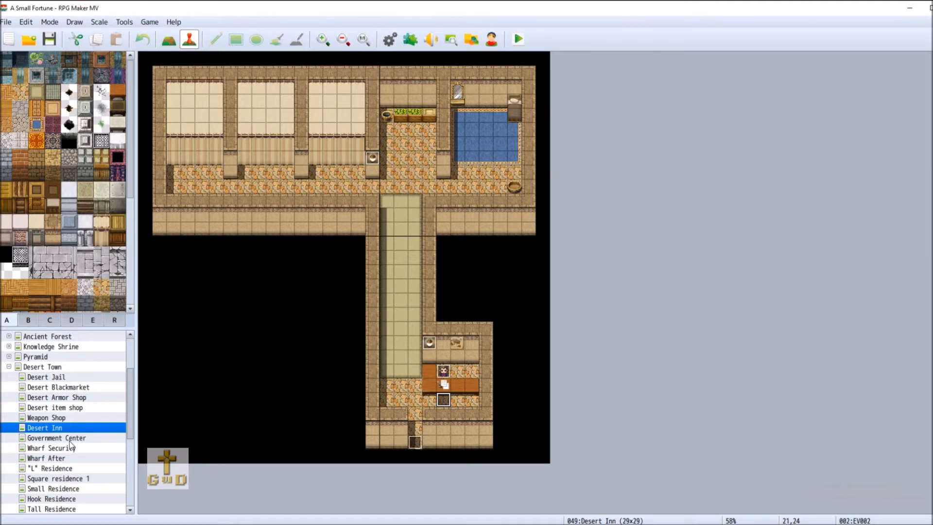
Compare the Government Center interior map with its building on the Desert Town map
{"action": "left_click", "coordinate": [70, 439]}
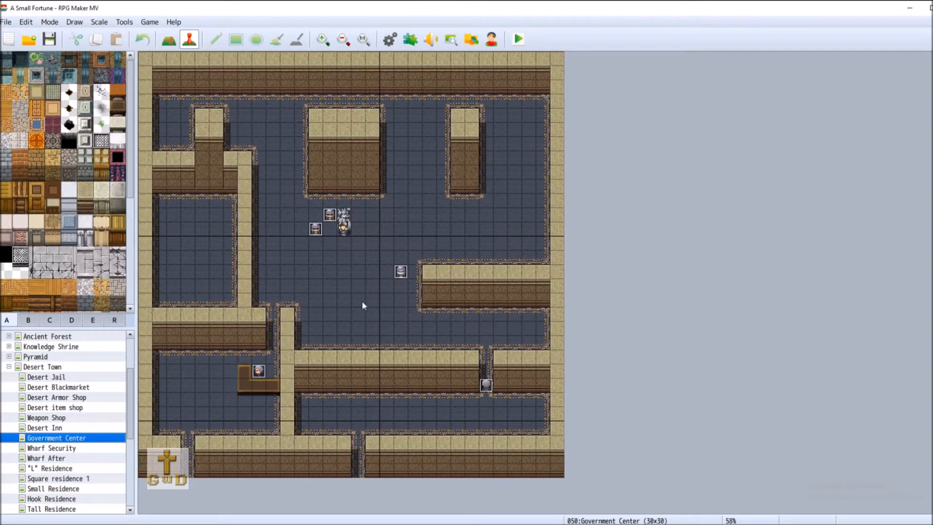
{"action": "left_click", "coordinate": [59, 368]}
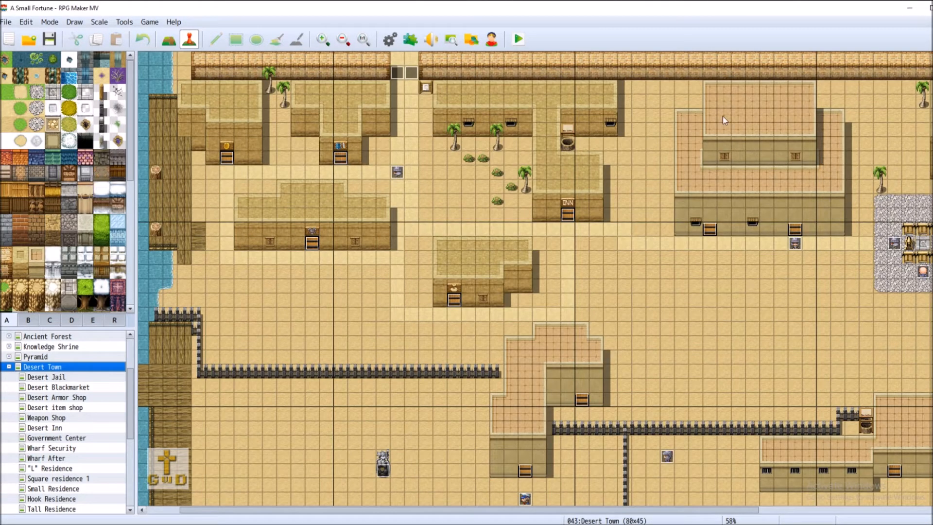
{"action": "left_click", "coordinate": [78, 439]}
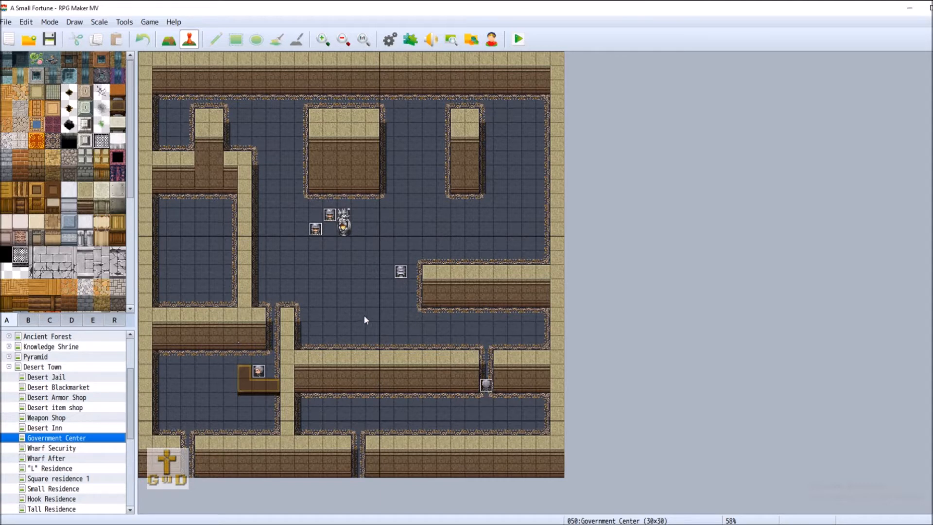
Try cutting a floor-tile opening through the wall above the Government Center's western room, and undo it
{"action": "left_click", "coordinate": [53, 142]}
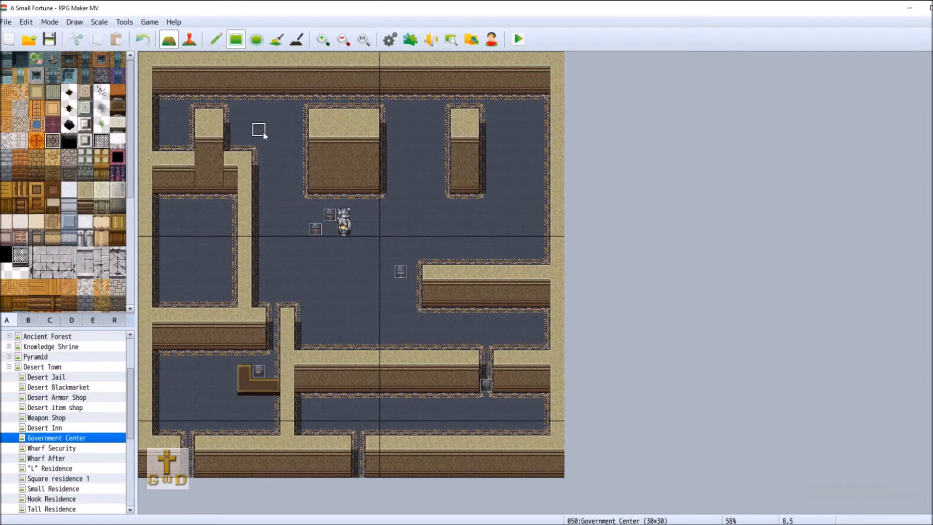
{"action": "left_click_drag", "start_coordinate": [230, 148], "coordinate": [227, 199]}
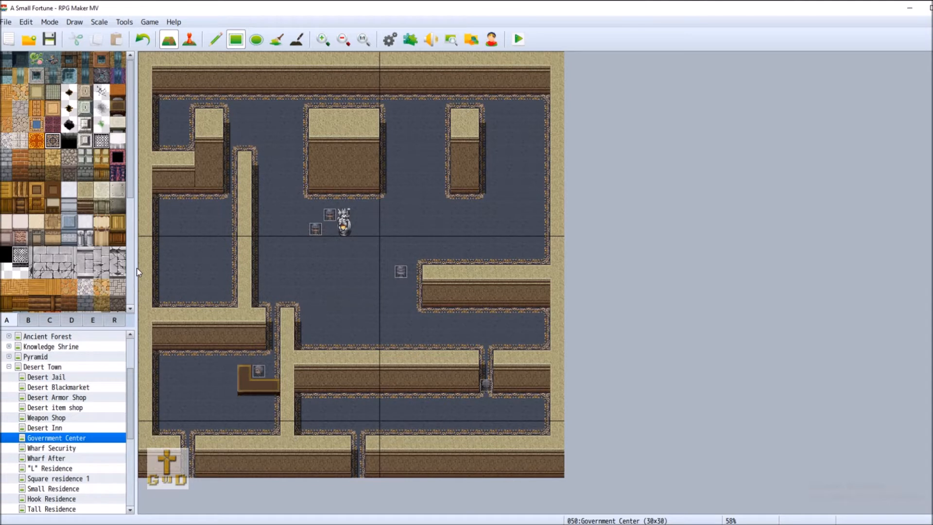
{"action": "left_click", "coordinate": [142, 39]}
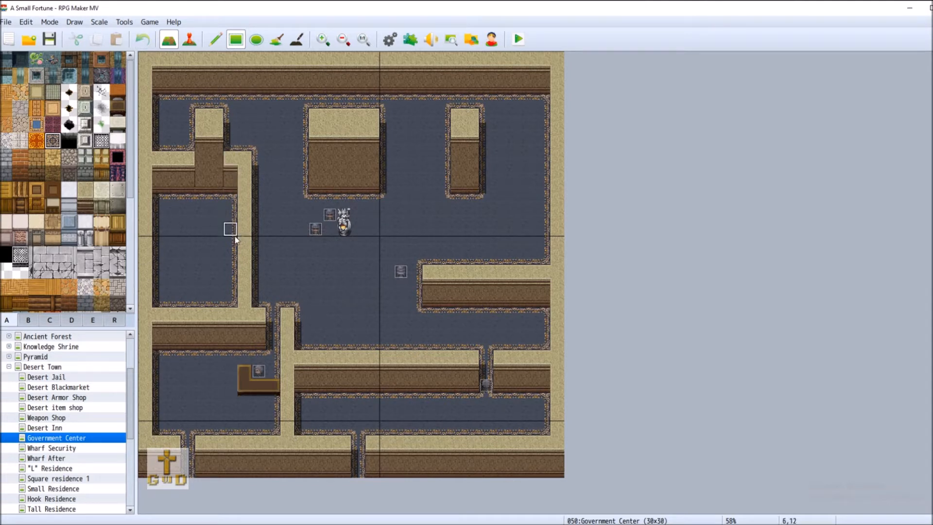
Open a gap at the northeast corner of the Government Center's western room by painting wall-face and floor tiles
{"action": "left_click", "coordinate": [233, 202]}
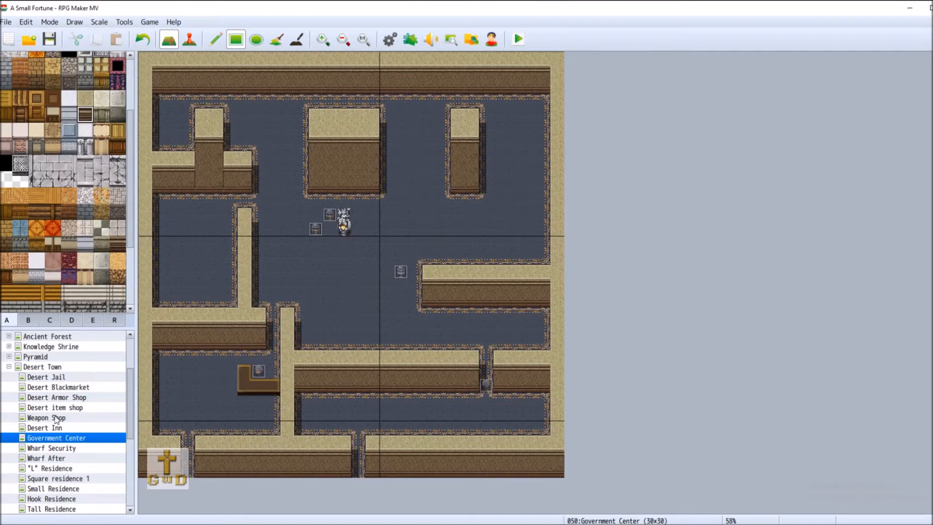
Show the eastern part of the Desert Town map in event editing mode
{"action": "left_click", "coordinate": [66, 366]}
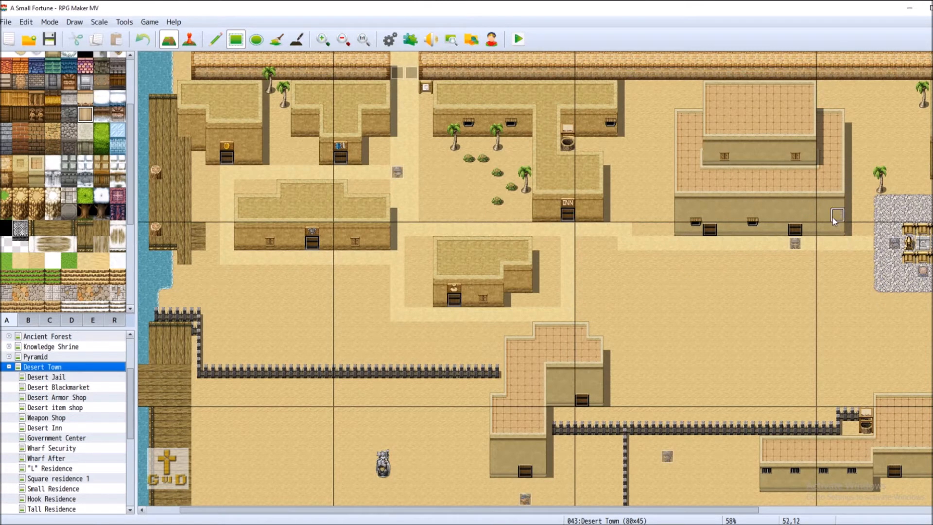
{"action": "left_click_drag", "start_coordinate": [558, 510], "coordinate": [750, 510]}
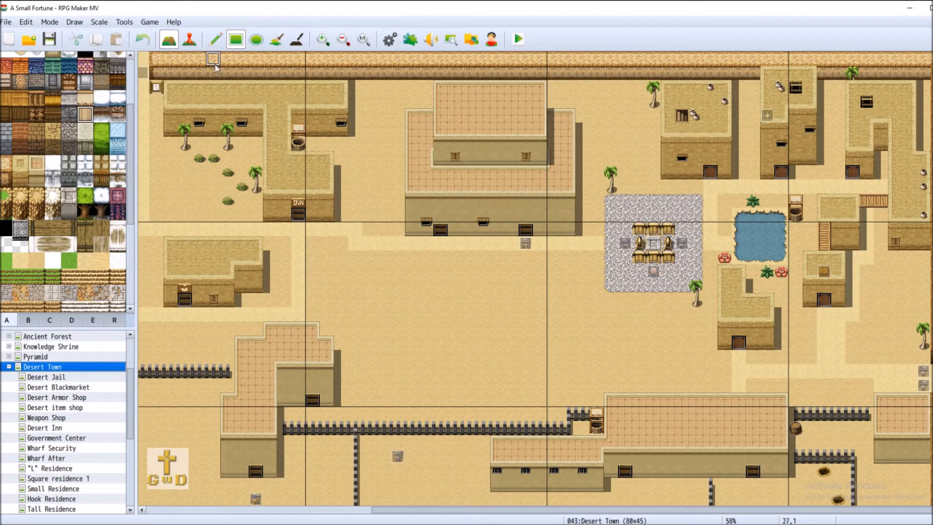
{"action": "left_click", "coordinate": [189, 39]}
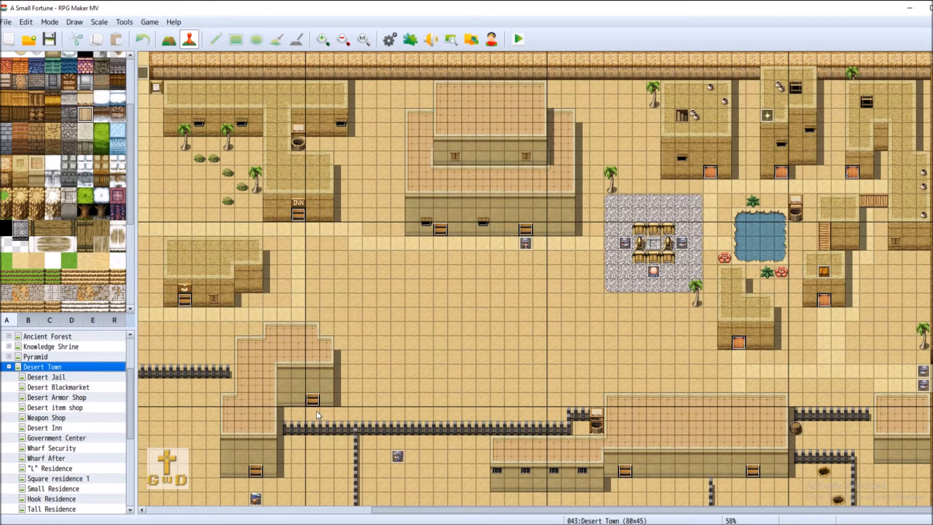
Compare the layouts of the Wharf Security and Wharf After maps
{"action": "left_click", "coordinate": [85, 448]}
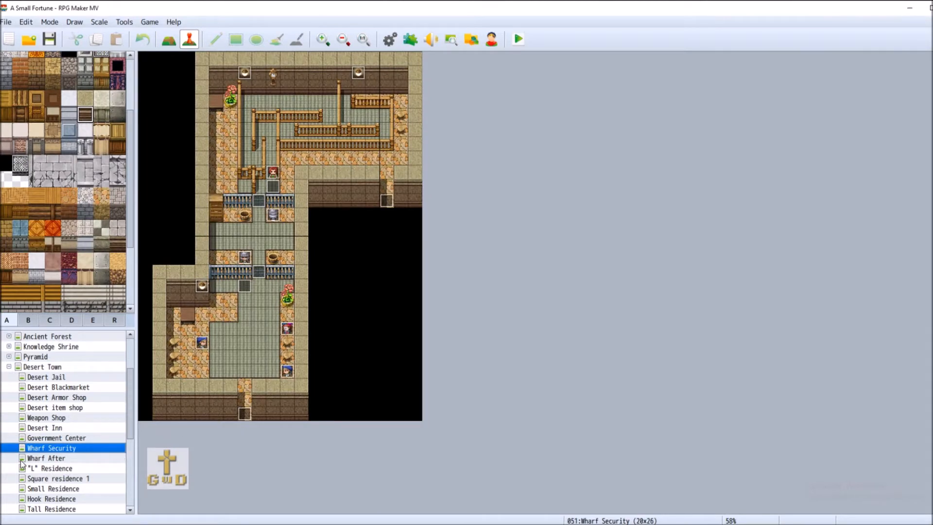
{"action": "left_click", "coordinate": [41, 459]}
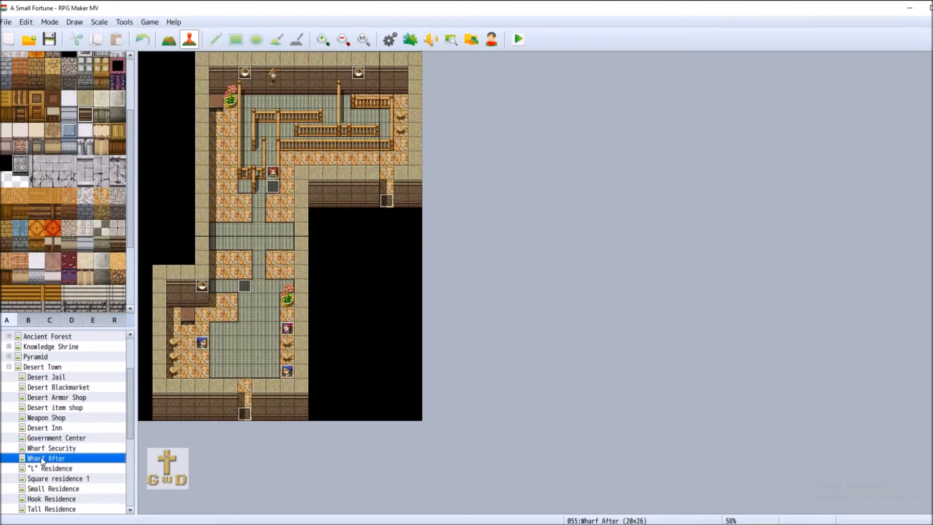
{"action": "left_click", "coordinate": [62, 448]}
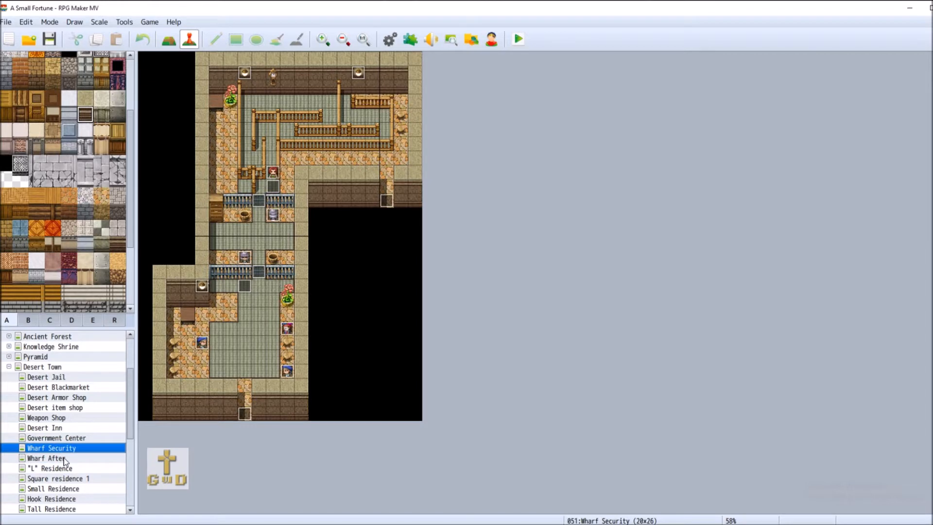
{"action": "left_click", "coordinate": [65, 459]}
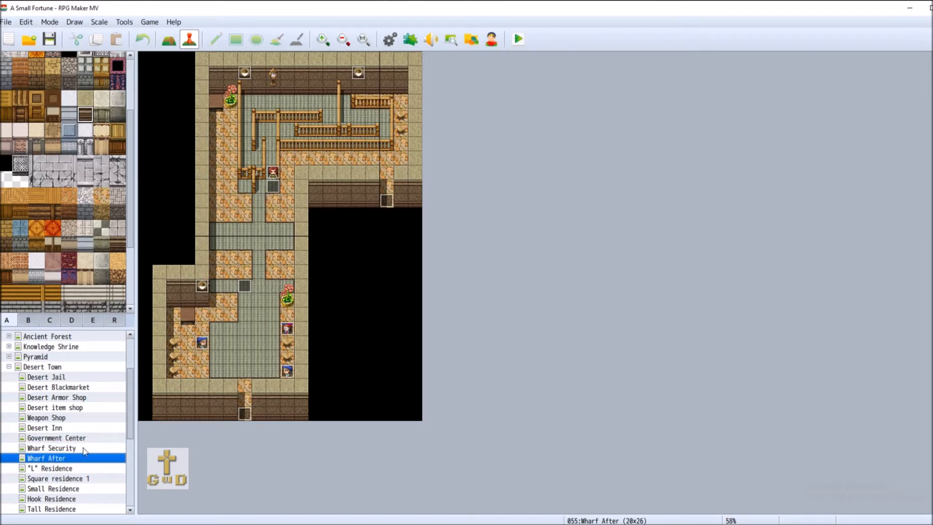
View the Desert Jail map, and examine the Desert Town map from the southern docks back up to the northern buildings
{"action": "left_click", "coordinate": [70, 377]}
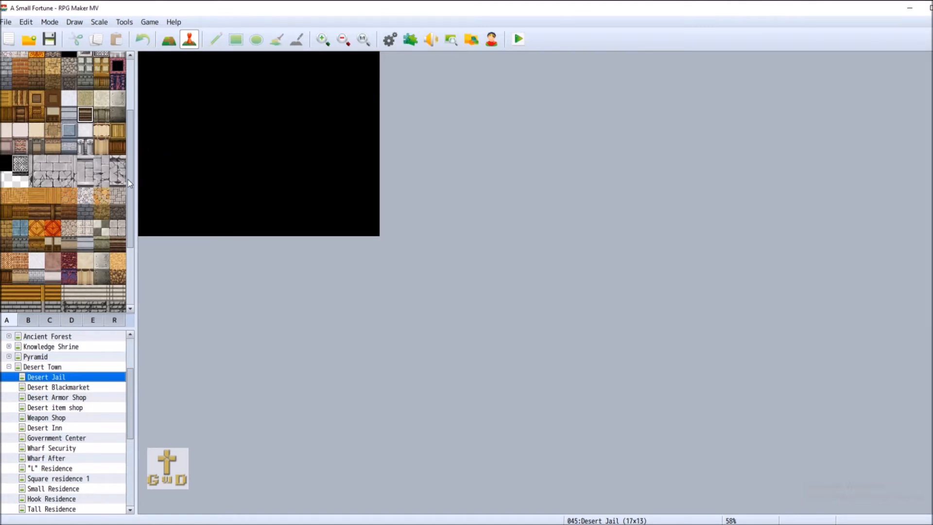
{"action": "left_click", "coordinate": [55, 367]}
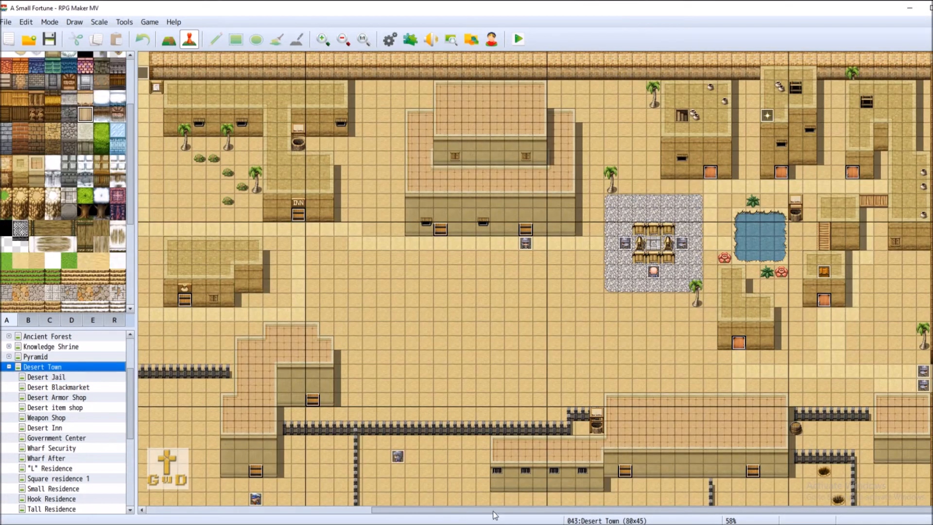
{"action": "scroll", "coordinate": [656, 290], "scroll_direction": "down", "scroll_amount": 5}
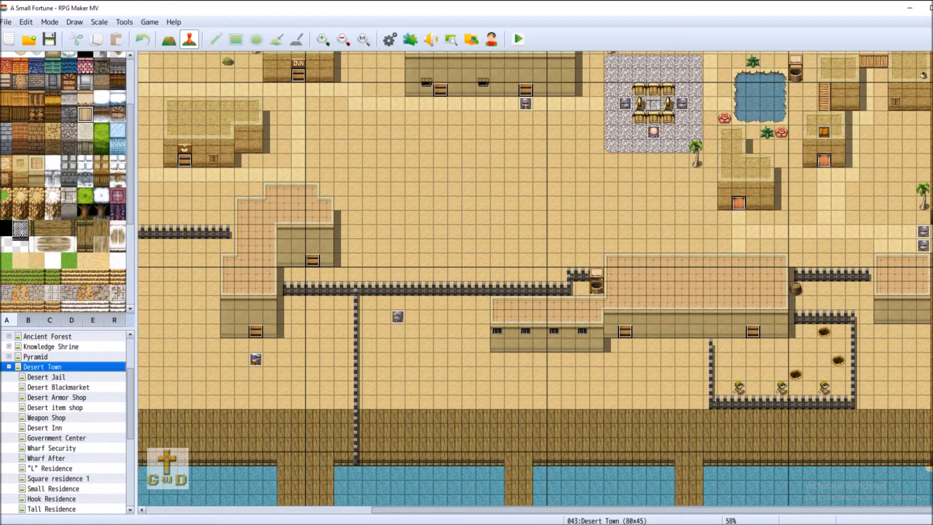
{"action": "scroll", "coordinate": [535, 277], "scroll_direction": "up", "scroll_amount": 3}
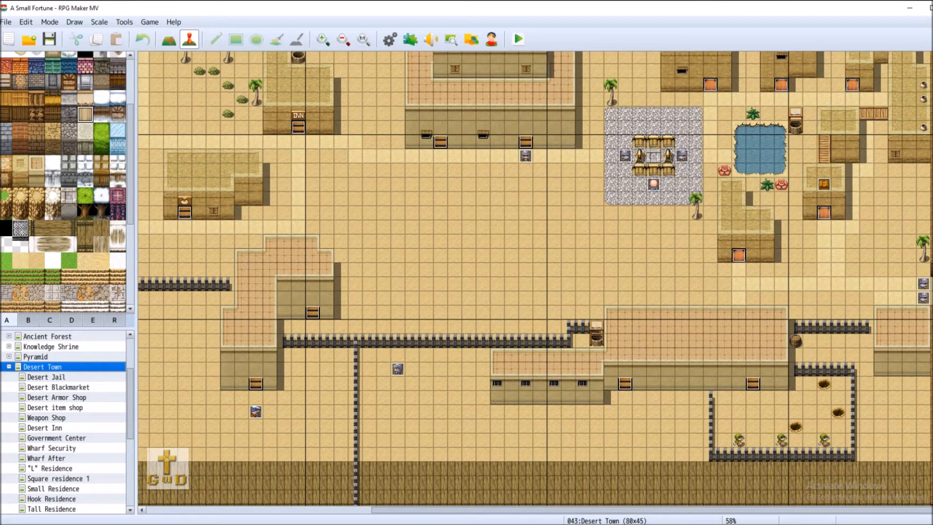
{"action": "scroll", "coordinate": [534, 278], "scroll_direction": "up", "scroll_amount": 2}
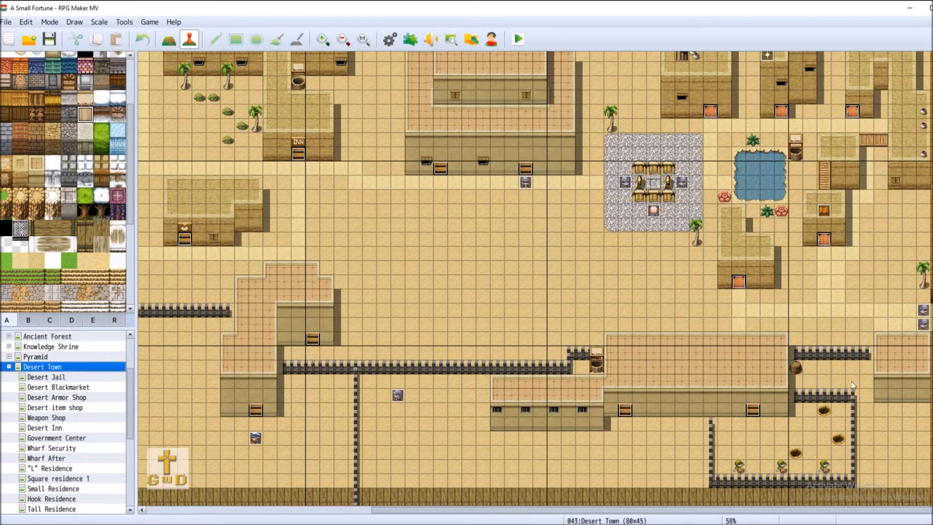
{"action": "scroll", "coordinate": [534, 278], "scroll_direction": "up", "scroll_amount": 4}
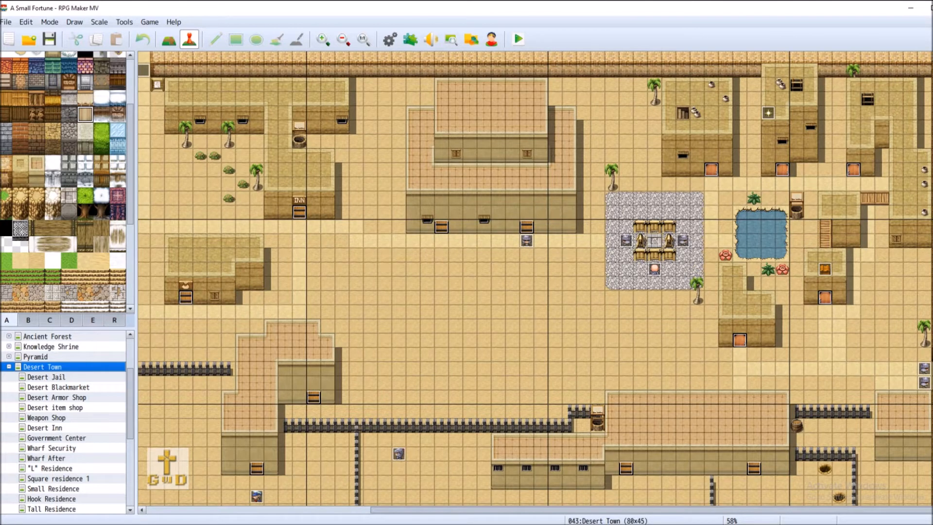
{"action": "scroll", "coordinate": [535, 277], "scroll_direction": "down", "scroll_amount": 1}
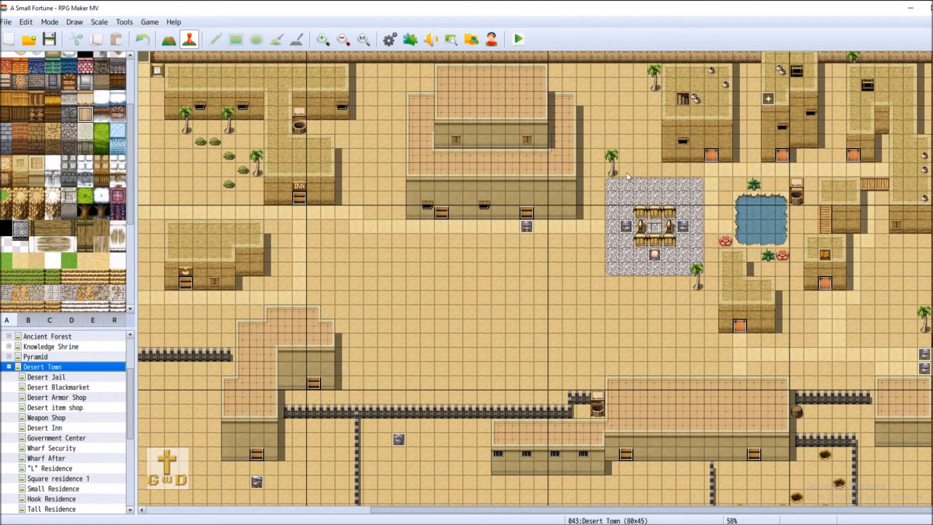
Open the "L" Residence map to view its interior
{"action": "left_click", "coordinate": [77, 467]}
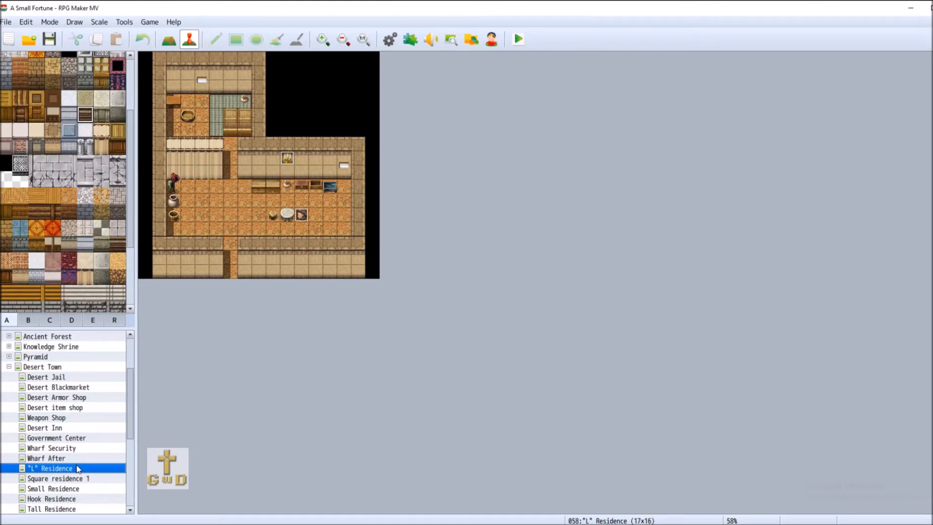
View the interior layouts of the Square residence 1, Small Residence and Hook Residence maps
{"action": "left_click", "coordinate": [73, 478]}
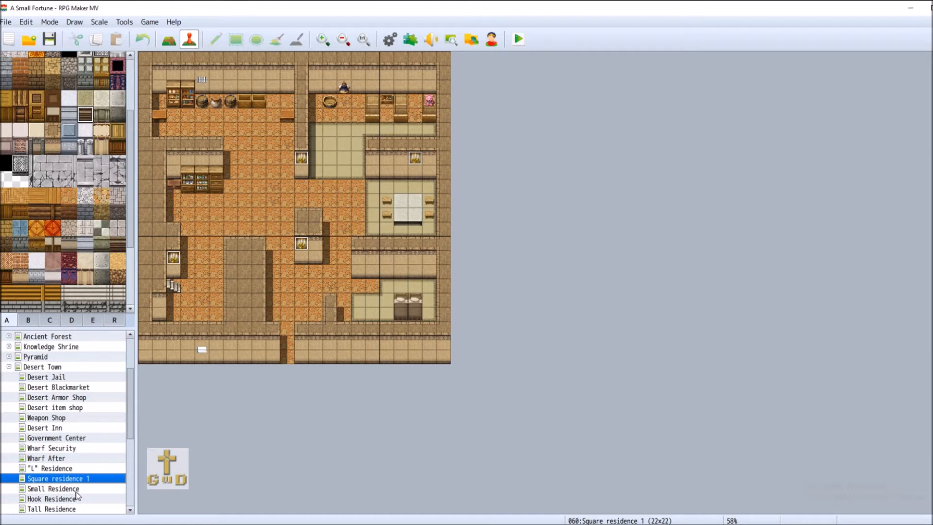
{"action": "left_click", "coordinate": [75, 489]}
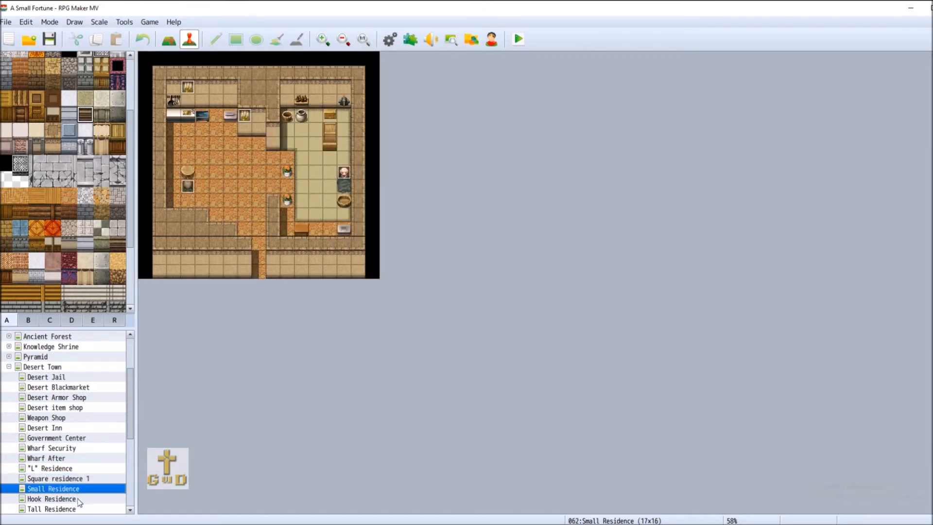
{"action": "left_click", "coordinate": [79, 500]}
Return to the Desert Town map in map editing mode and examine the central part of the town
{"action": "left_click", "coordinate": [169, 39]}
{"action": "left_click", "coordinate": [43, 367]}
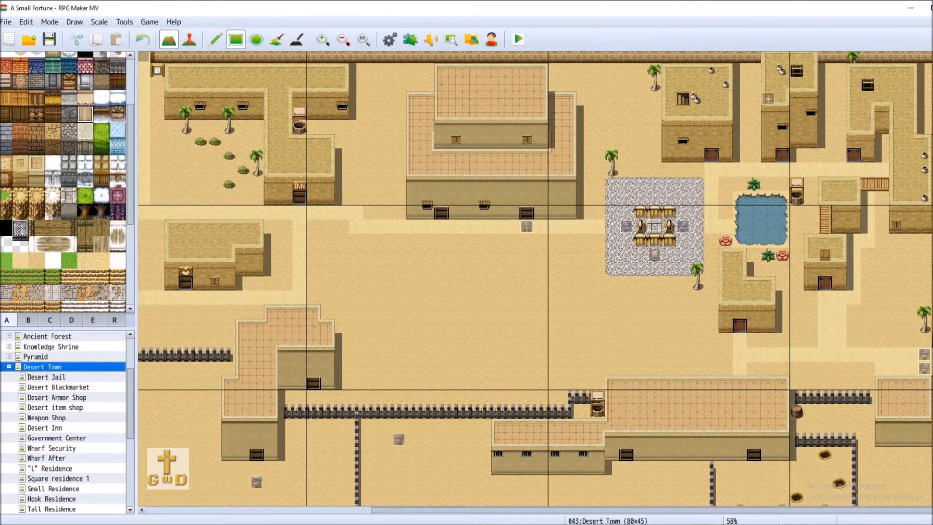
{"action": "scroll", "coordinate": [535, 279], "scroll_direction": "down", "scroll_amount": 5}
{"action": "scroll", "coordinate": [534, 278], "scroll_direction": "up", "scroll_amount": 5}
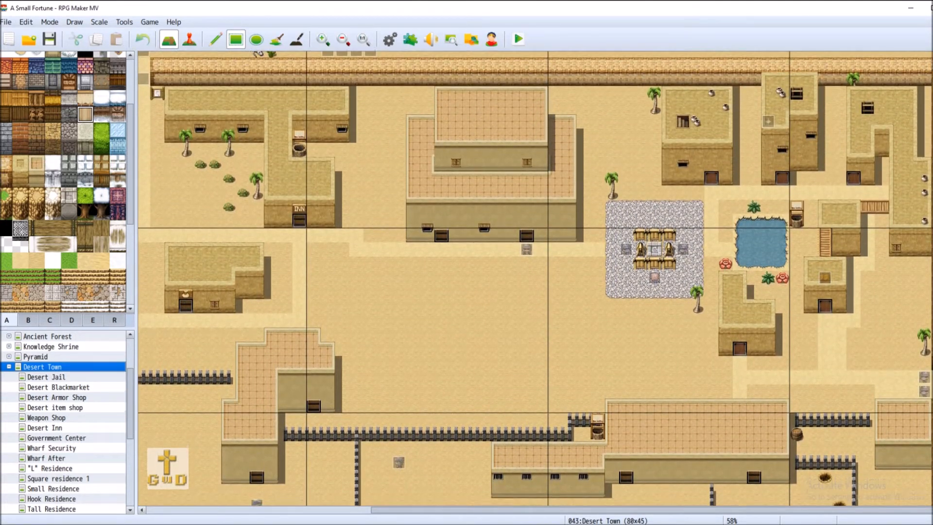
{"action": "scroll", "coordinate": [535, 278], "scroll_direction": "down", "scroll_amount": 1}
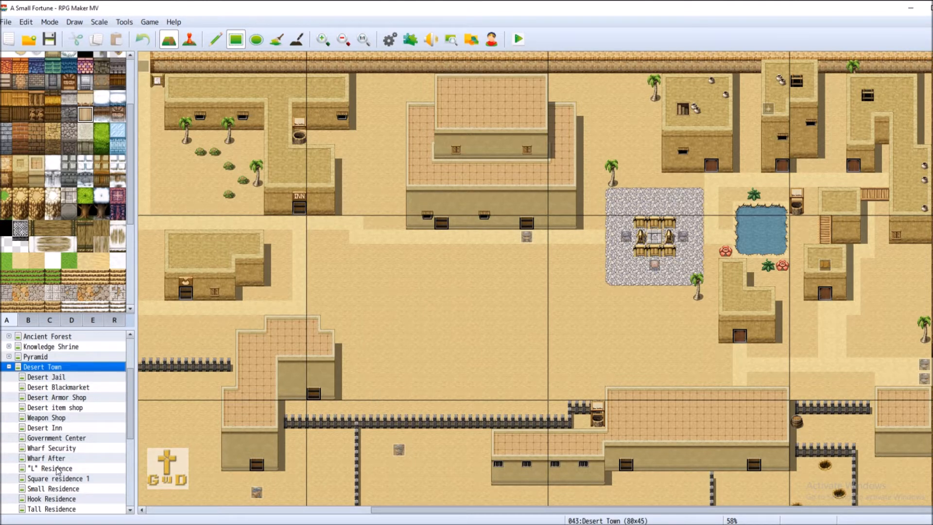
{"action": "mouse_move", "coordinate": [565, 513]}
{"action": "left_mouse_down"}
{"action": "mouse_move", "coordinate": [344, 519]}
{"action": "mouse_move", "coordinate": [565, 513]}
{"action": "left_mouse_up"}
Paint a desert house west of the stone plaza with a 6-by-4-tile sandy roof, a two-tile-high matching wall and a black doorway
{"action": "left_click", "coordinate": [39, 164]}
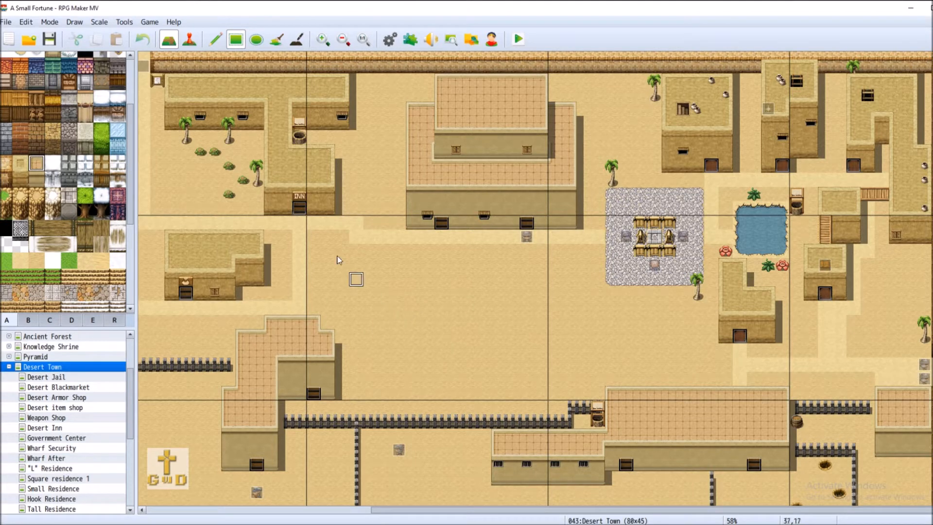
{"action": "left_click", "coordinate": [24, 164]}
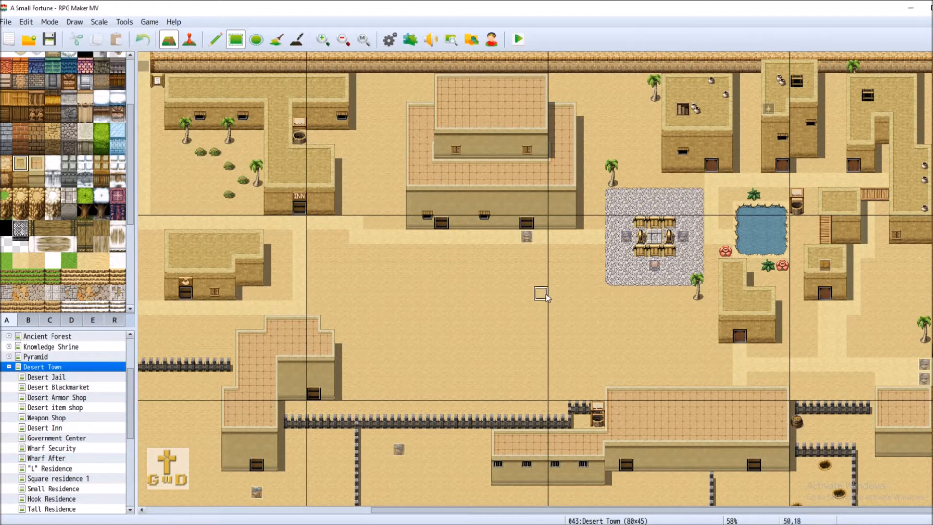
{"action": "left_click_drag", "start_coordinate": [511, 268], "coordinate": [584, 301]}
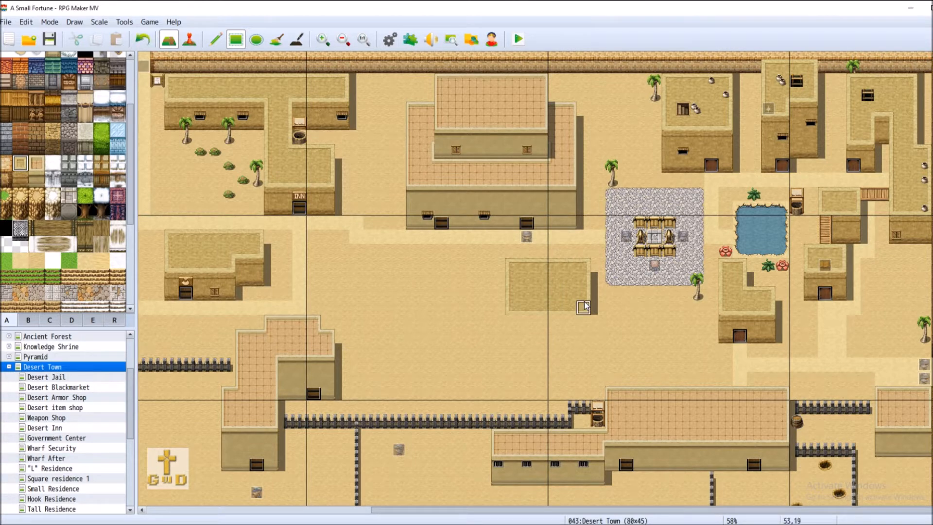
{"action": "left_click", "coordinate": [21, 179]}
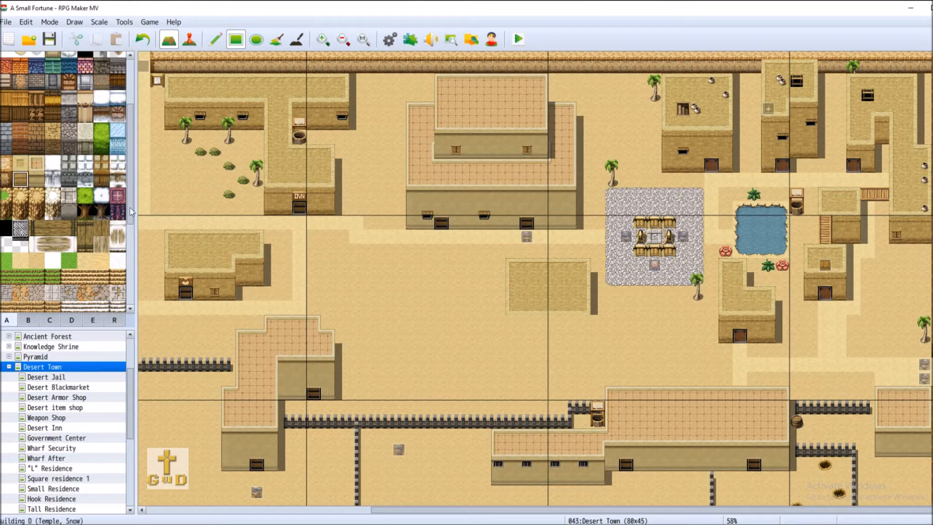
{"action": "left_click_drag", "start_coordinate": [512, 323], "coordinate": [518, 333]}
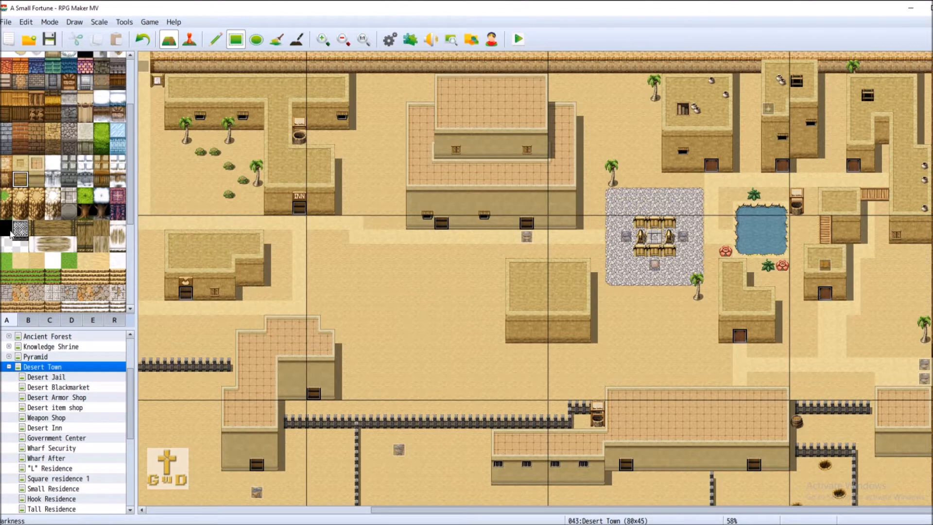
{"action": "left_click", "coordinate": [28, 320]}
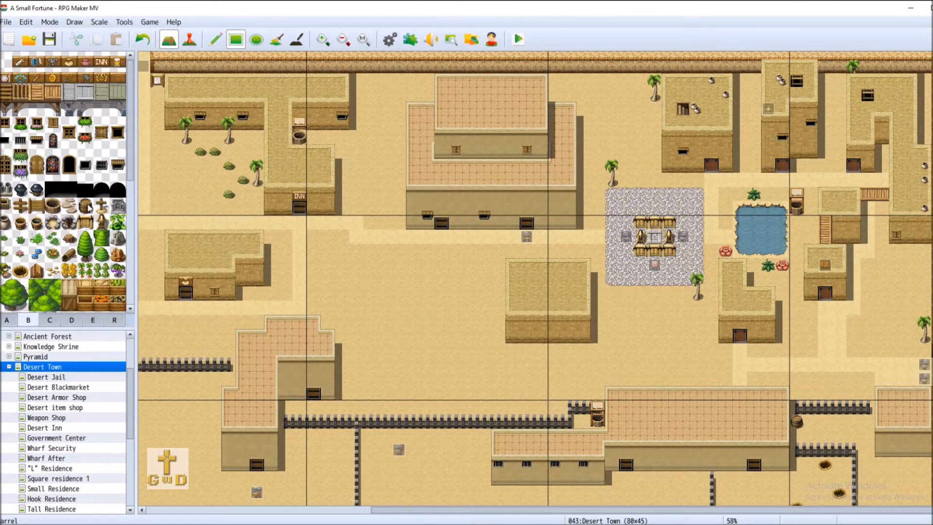
{"action": "left_click", "coordinate": [554, 336]}
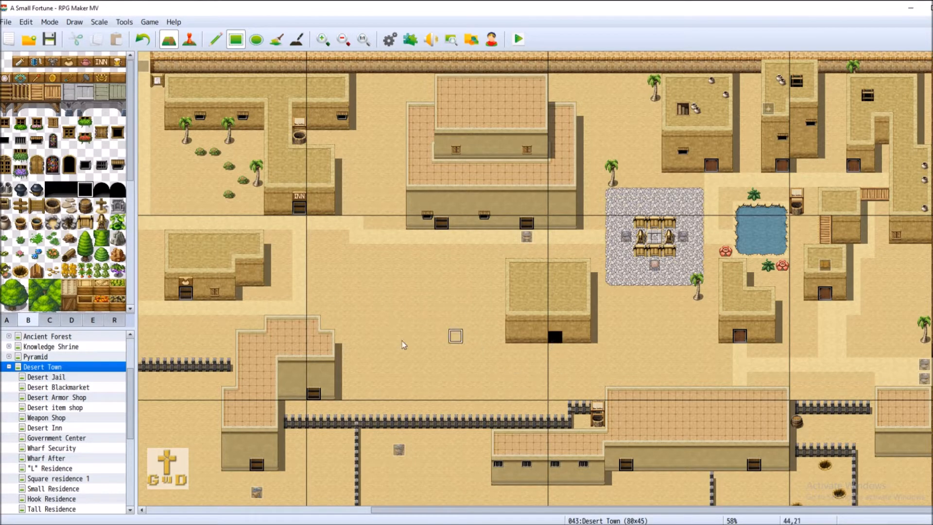
Paint a stepped desert house about six tiles wide, with the same sandy roof and wall tiles, west of the new rectangular house
{"action": "left_click", "coordinate": [7, 319]}
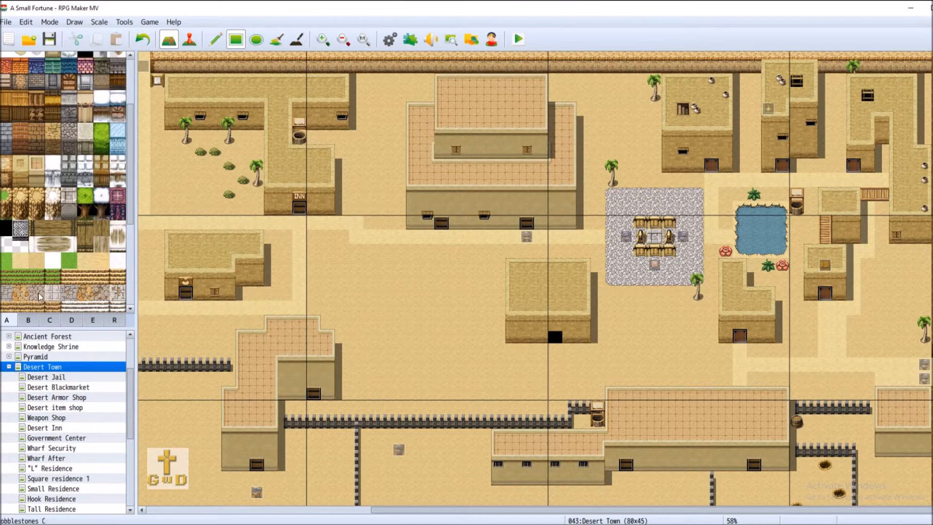
{"action": "left_click", "coordinate": [20, 163]}
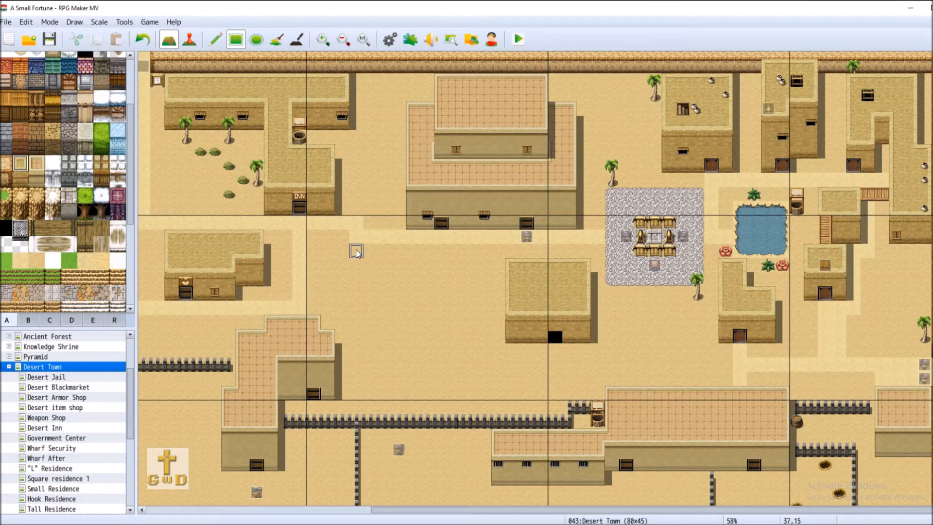
{"action": "mouse_move", "coordinate": [357, 252]}
{"action": "left_mouse_down"}
{"action": "mouse_move", "coordinate": [403, 265]}
{"action": "mouse_move", "coordinate": [403, 298]}
{"action": "mouse_move", "coordinate": [402, 282]}
{"action": "left_mouse_up"}
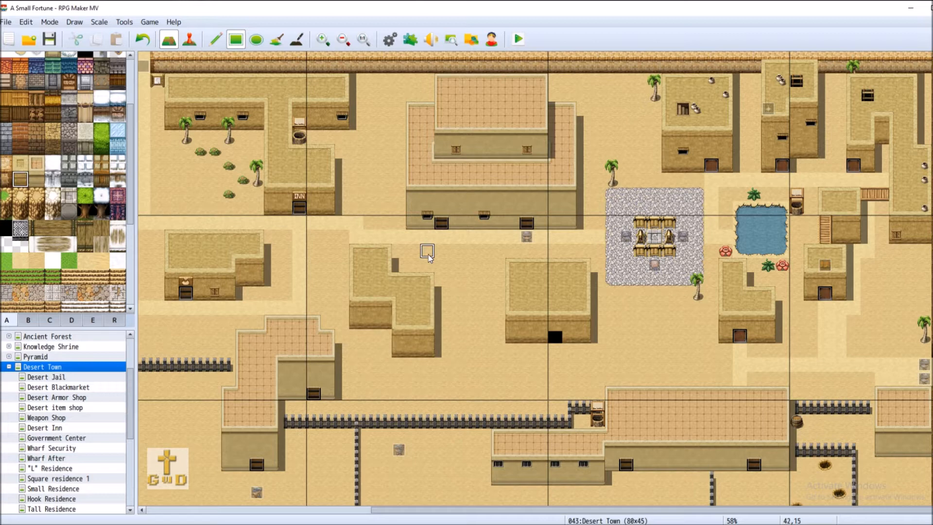
{"action": "left_click", "coordinate": [20, 163]}
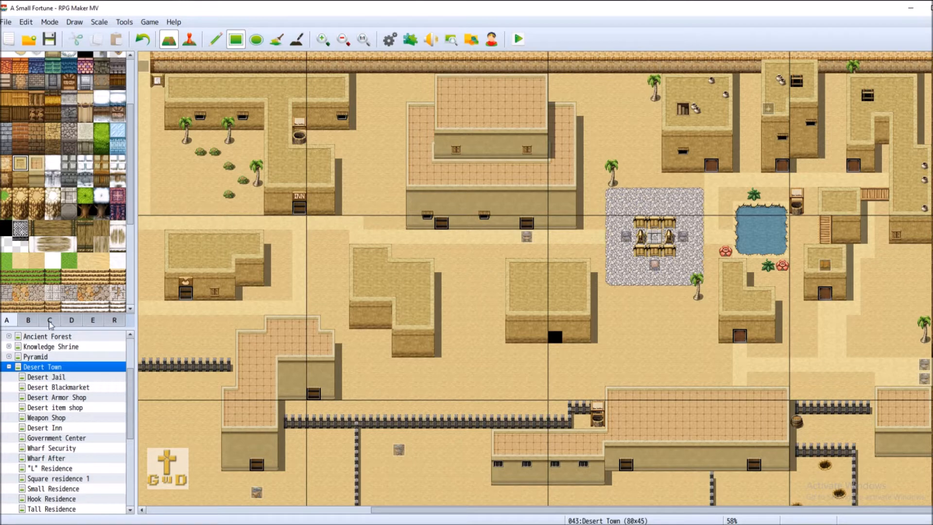
Add a black doorway to the front wall of the stepped house's protruding eastern section
{"action": "left_click", "coordinate": [29, 320]}
{"action": "left_click", "coordinate": [372, 325]}
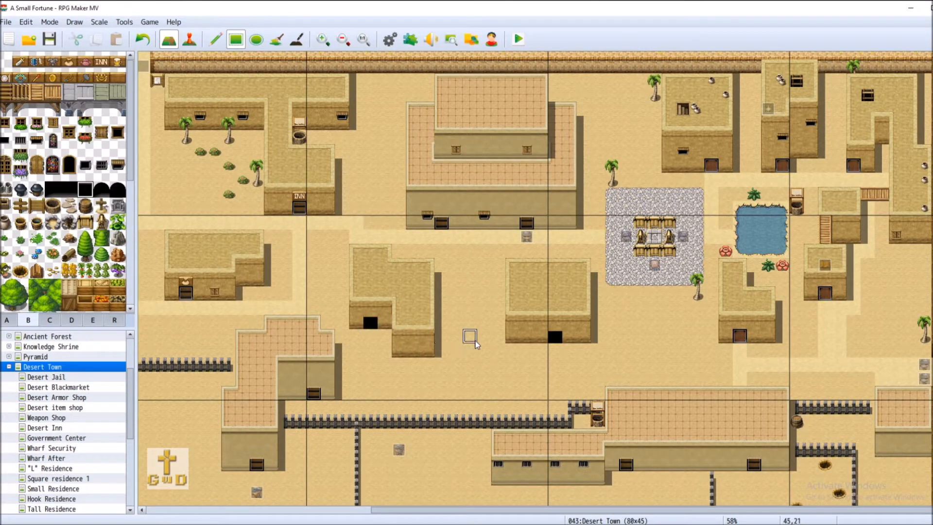
{"action": "left_click", "coordinate": [143, 39]}
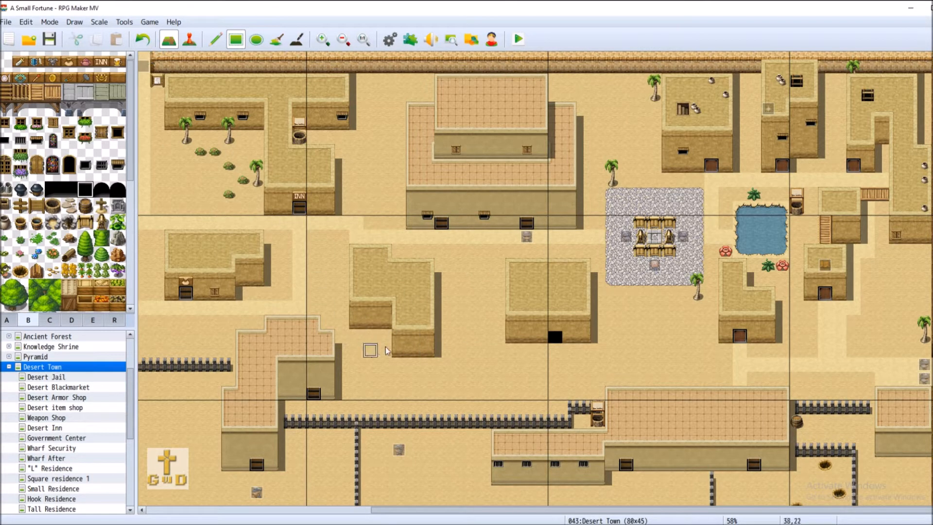
{"action": "left_click", "coordinate": [413, 352]}
View the Tourist Trap map to examine its buildings, and return to the Desert Town map
{"action": "scroll", "coordinate": [68, 372], "scroll_direction": "up", "scroll_amount": 3}
{"action": "left_click", "coordinate": [71, 366]}
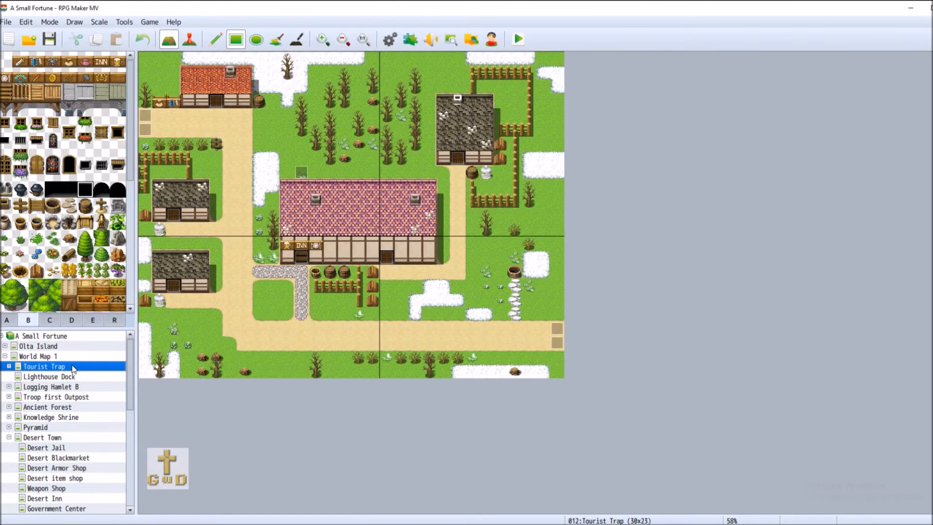
{"action": "left_click", "coordinate": [43, 438]}
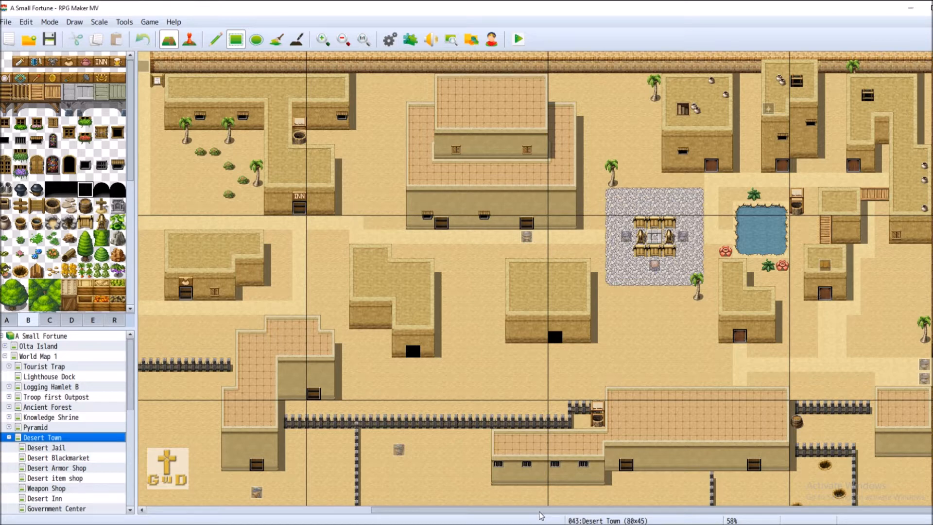
Paint a building near the western docks with a 6-by-3-tile Building C (Desert) roof and a two-tile-high matching wall
{"action": "left_click_drag", "start_coordinate": [539, 512], "coordinate": [344, 512]}
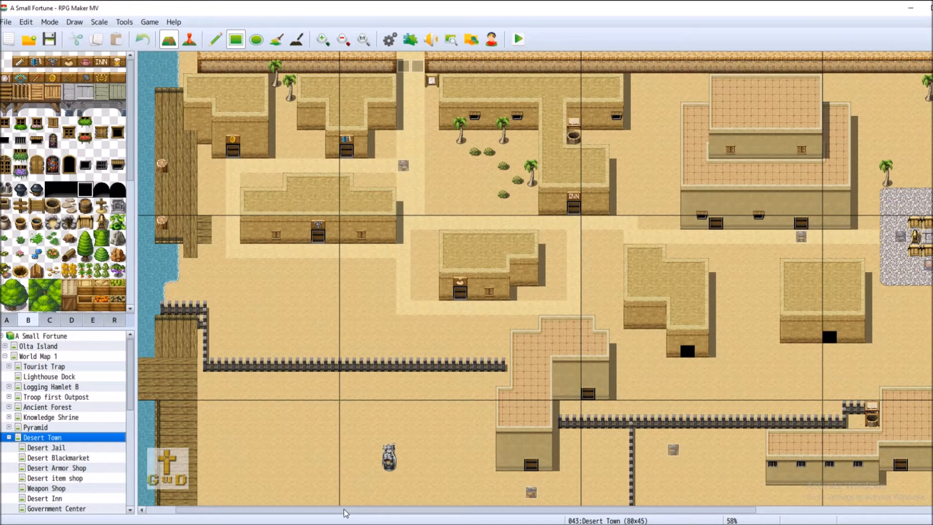
{"action": "left_click", "coordinate": [7, 320]}
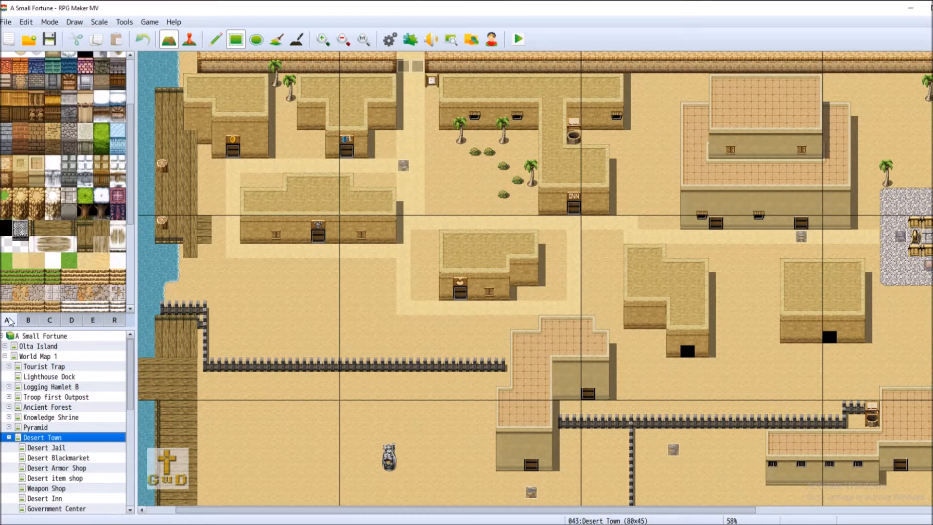
{"action": "left_click", "coordinate": [20, 163]}
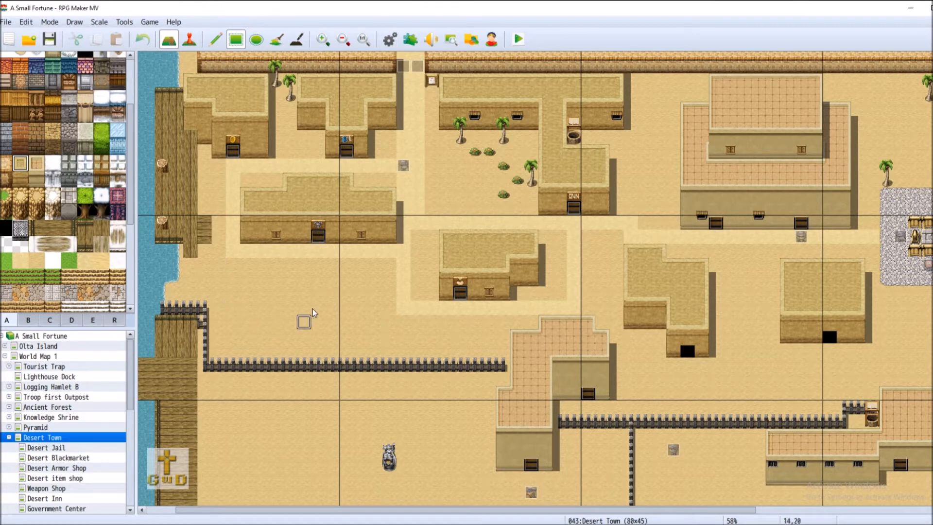
{"action": "left_click", "coordinate": [32, 163]}
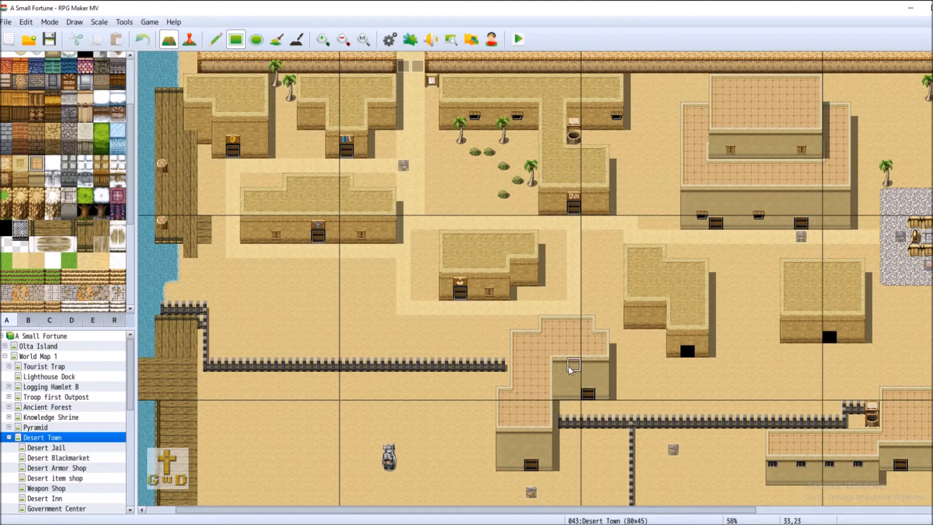
{"action": "left_click_drag", "start_coordinate": [219, 298], "coordinate": [294, 318]}
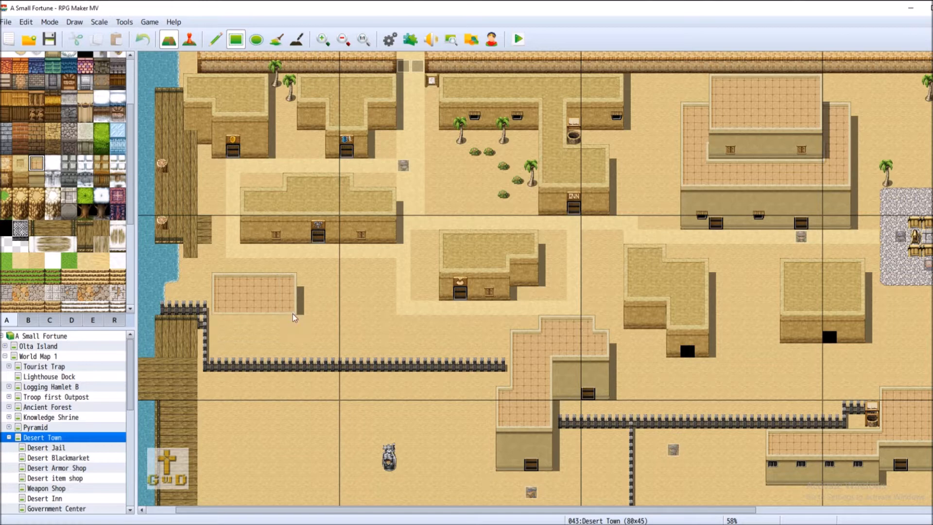
{"action": "left_click", "coordinate": [37, 179]}
{"action": "mouse_move", "coordinate": [218, 321]}
{"action": "left_mouse_down"}
{"action": "mouse_move", "coordinate": [226, 336]}
{"action": "mouse_move", "coordinate": [288, 340]}
{"action": "left_mouse_up"}
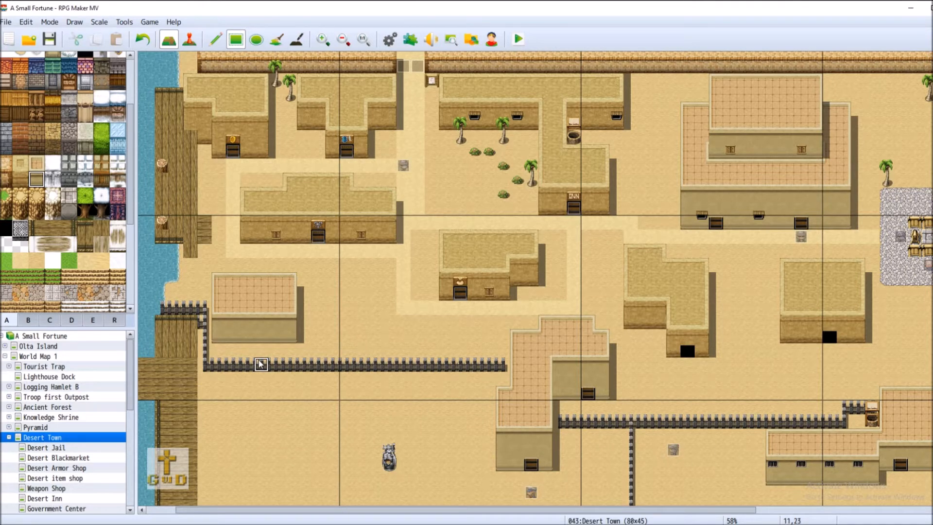
Extend the new dockside building's roof and wall one tile west, covering the fence beside it
{"action": "left_click", "coordinate": [29, 320]}
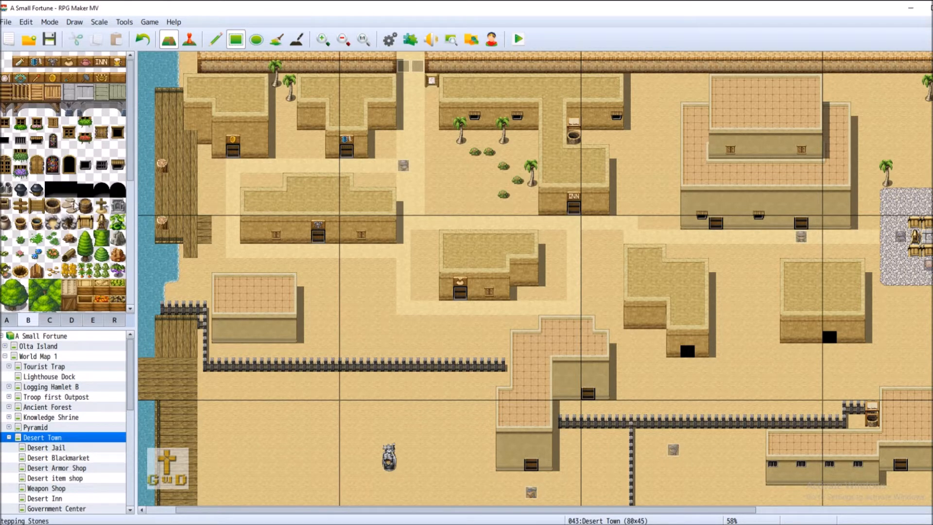
{"action": "left_click", "coordinate": [86, 191]}
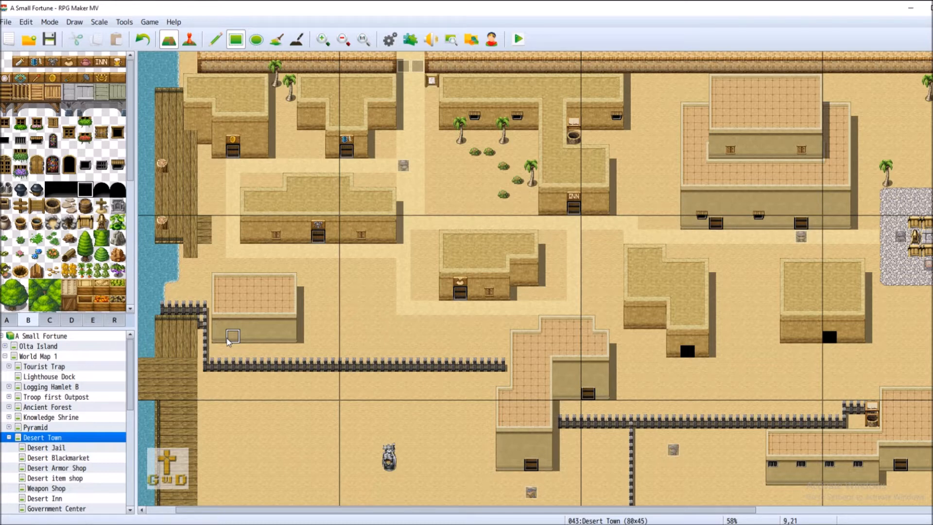
{"action": "left_click", "coordinate": [7, 319]}
{"action": "left_click", "coordinate": [37, 162]}
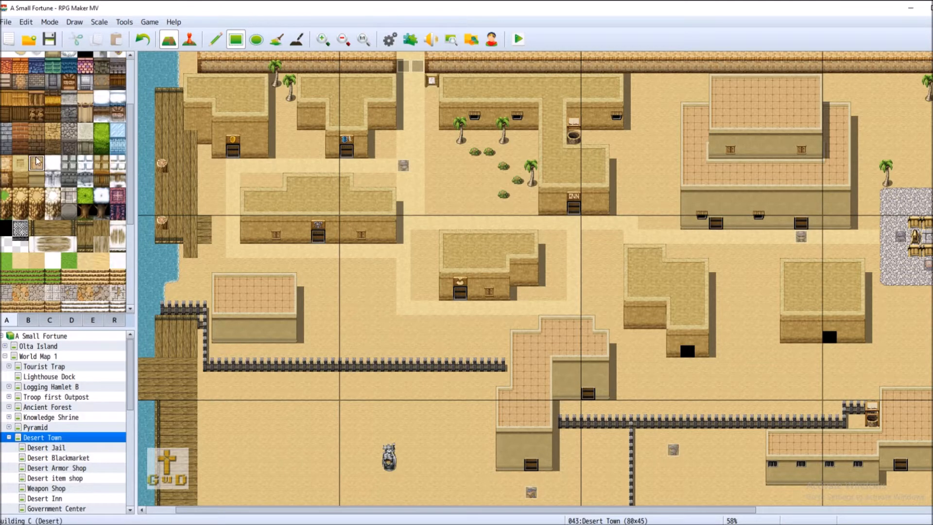
{"action": "left_click_drag", "start_coordinate": [205, 279], "coordinate": [205, 306]}
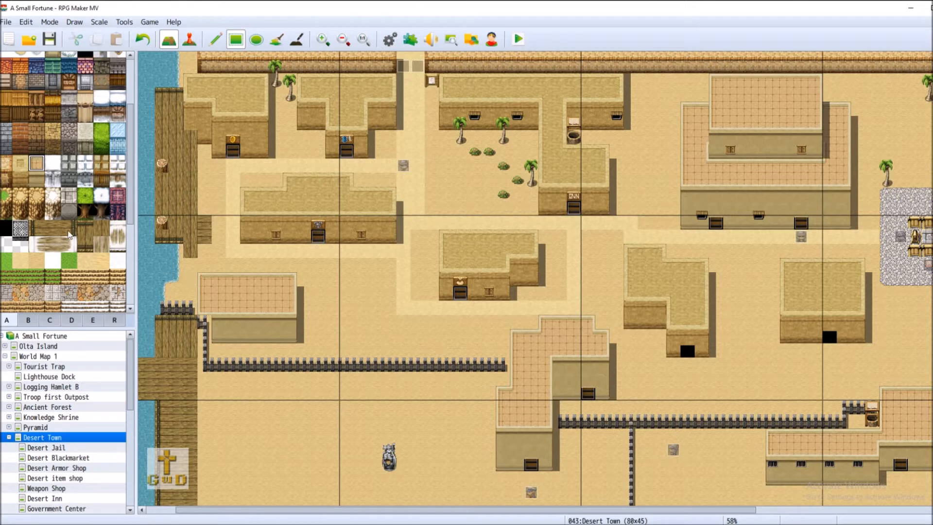
{"action": "left_click", "coordinate": [37, 179]}
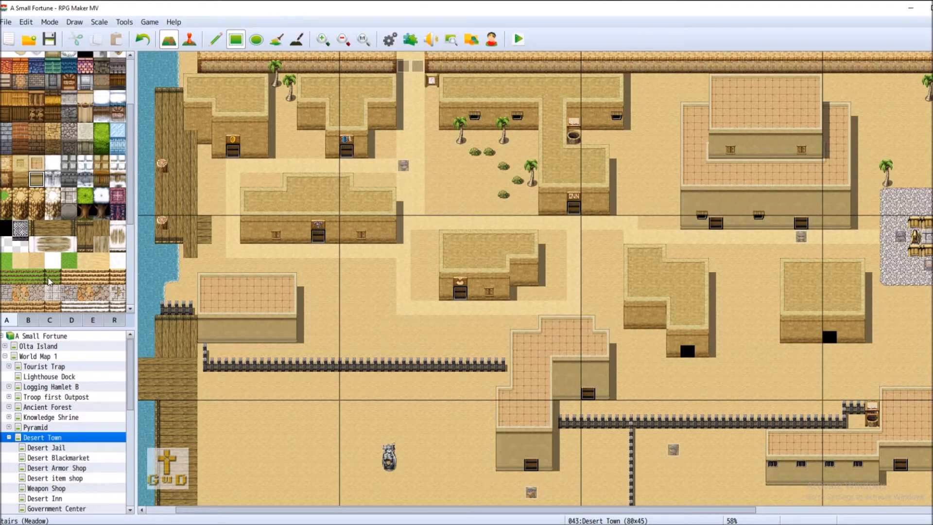
Replace the western end of the fence south of the dockside building with sand, and add a fence piece linking the remaining fence to the building
{"action": "scroll", "coordinate": [13, 194], "scroll_direction": "up", "scroll_amount": 4}
{"action": "left_click", "coordinate": [6, 124]}
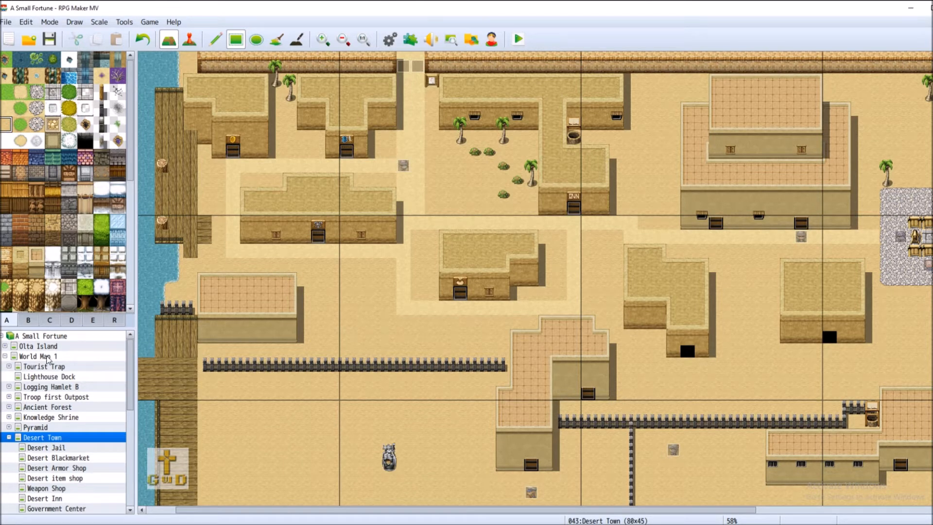
{"action": "left_click_drag", "start_coordinate": [233, 365], "coordinate": [208, 365]}
{"action": "left_click", "coordinate": [230, 368]}
{"action": "left_click", "coordinate": [246, 369]}
{"action": "scroll", "coordinate": [249, 370], "scroll_direction": "up", "scroll_amount": 1}
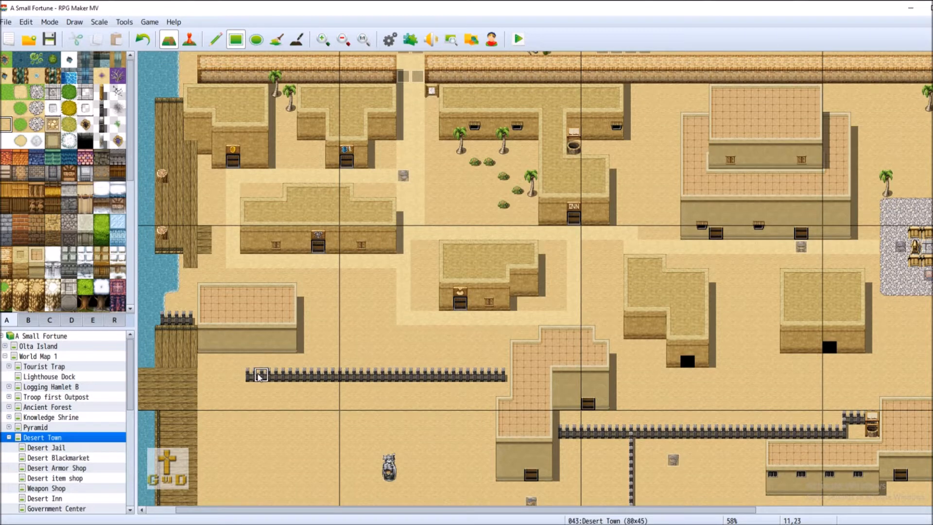
{"action": "left_click", "coordinate": [101, 108]}
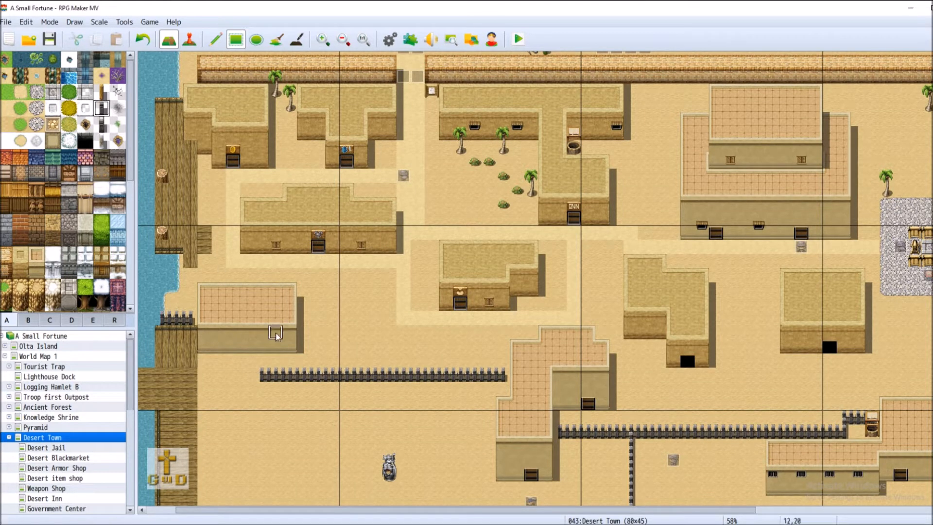
{"action": "left_click", "coordinate": [274, 361]}
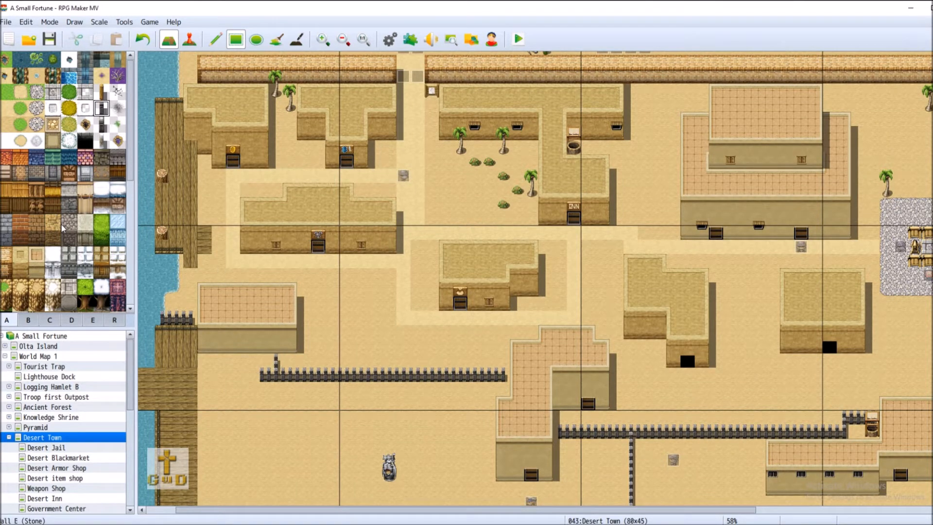
Place a black doorway on the lower wall of the new dockside building, near its western end, and save the project
{"action": "left_click", "coordinate": [29, 319]}
{"action": "left_click", "coordinate": [85, 189]}
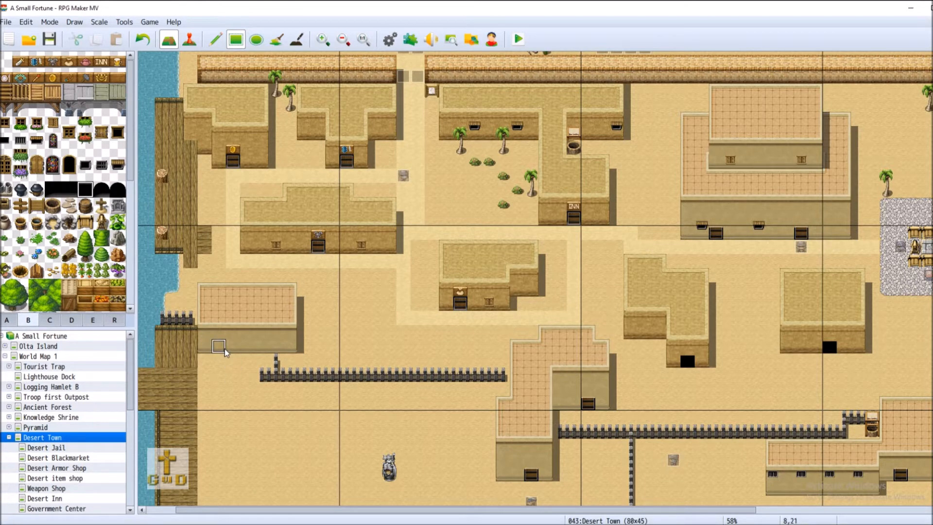
{"action": "left_click", "coordinate": [216, 351]}
{"action": "key", "text": "ctrl+s"}
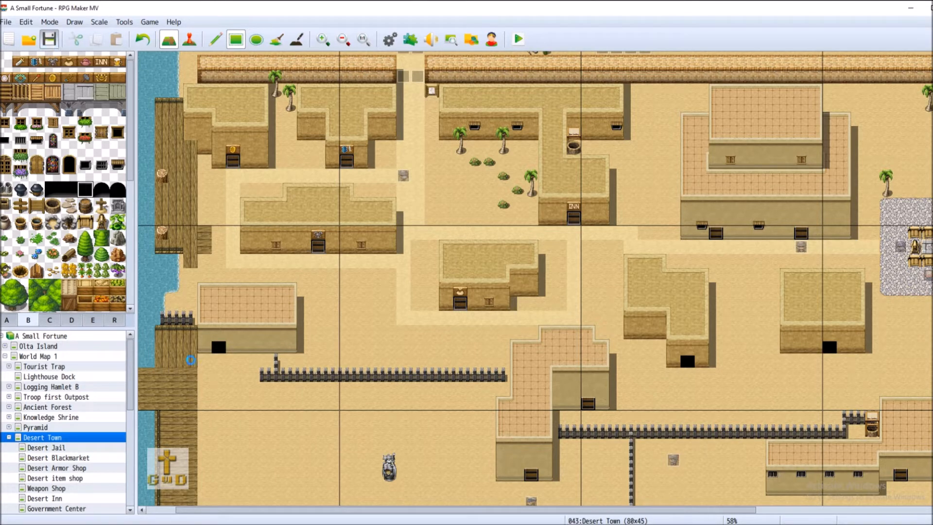
Create a new event on the dockside building's doorway and open its image selection
{"action": "scroll", "coordinate": [590, 239], "scroll_direction": "down", "scroll_amount": 5}
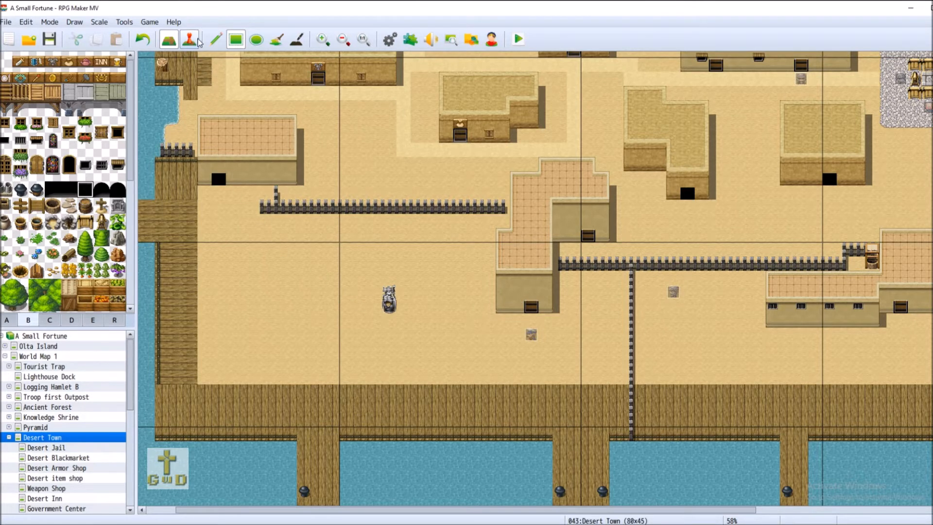
{"action": "left_click", "coordinate": [189, 39]}
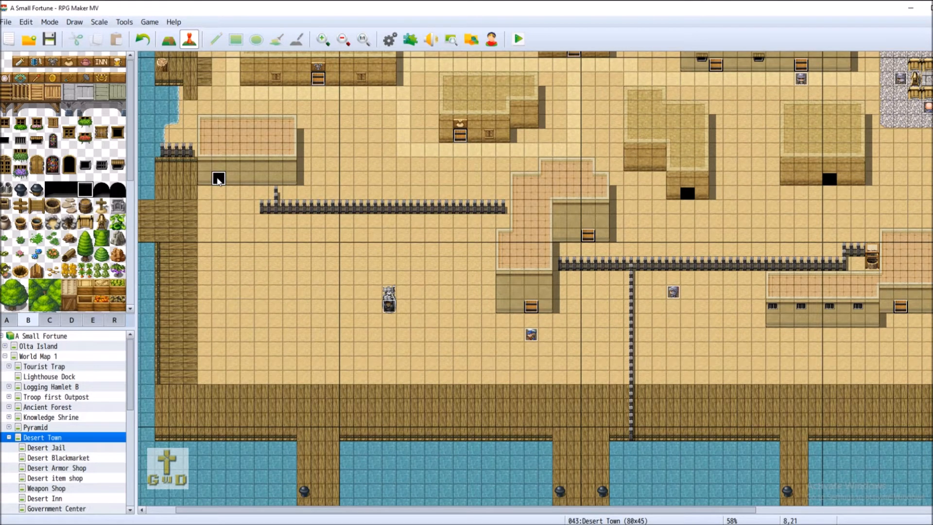
{"action": "double_click", "coordinate": [218, 179]}
{"action": "double_click", "coordinate": [255, 317]}
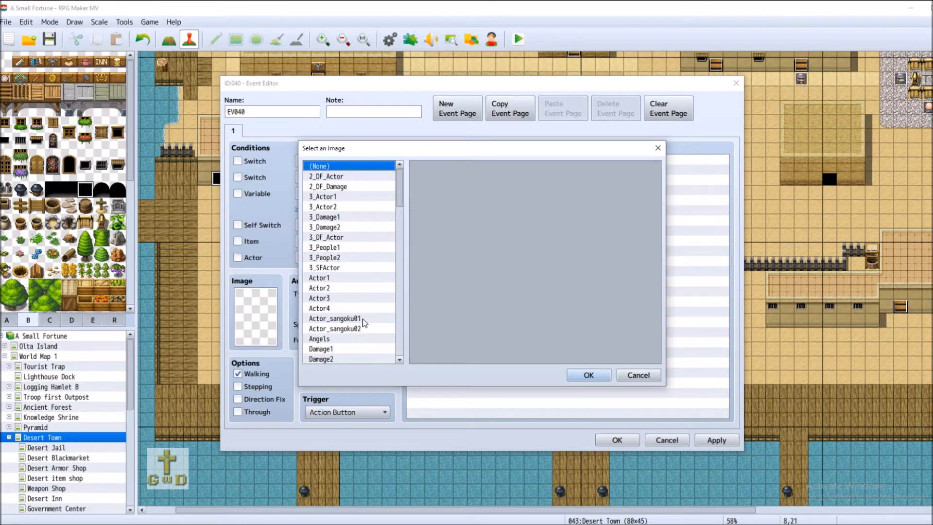
Compare the !Door1 and !Door2 sheets, assign the second wooden door of !Door1 as the event's image, and save the event
{"action": "left_click_drag", "start_coordinate": [402, 190], "coordinate": [403, 308]}
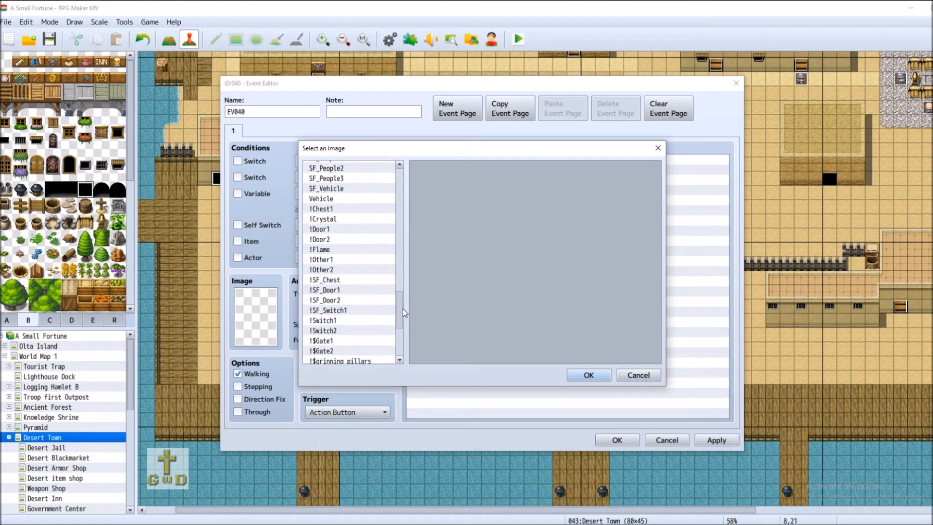
{"action": "left_click", "coordinate": [336, 226]}
{"action": "left_click", "coordinate": [339, 237]}
{"action": "left_click", "coordinate": [341, 226]}
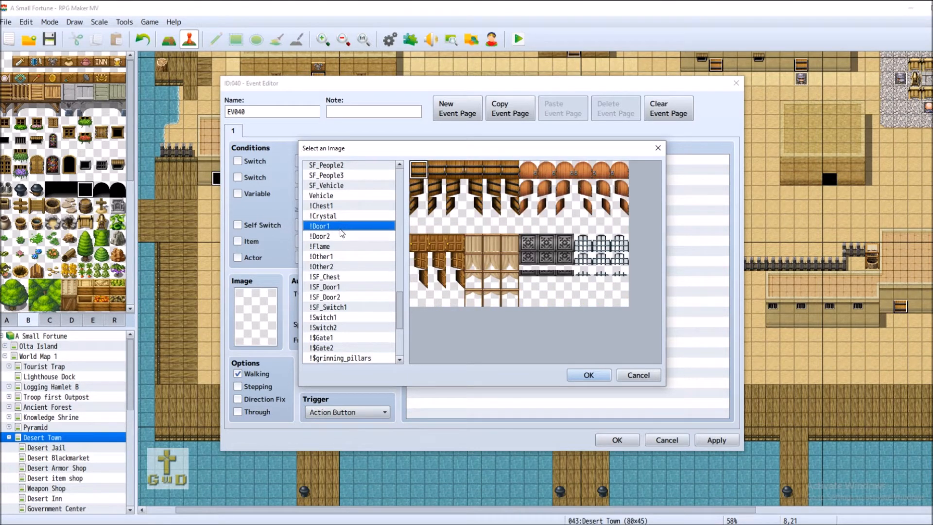
{"action": "left_click", "coordinate": [341, 236]}
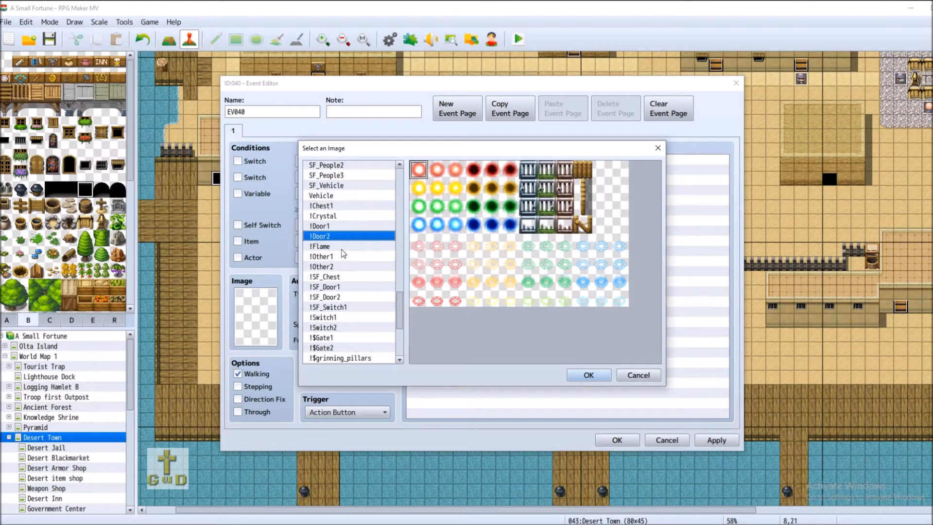
{"action": "left_click", "coordinate": [342, 227]}
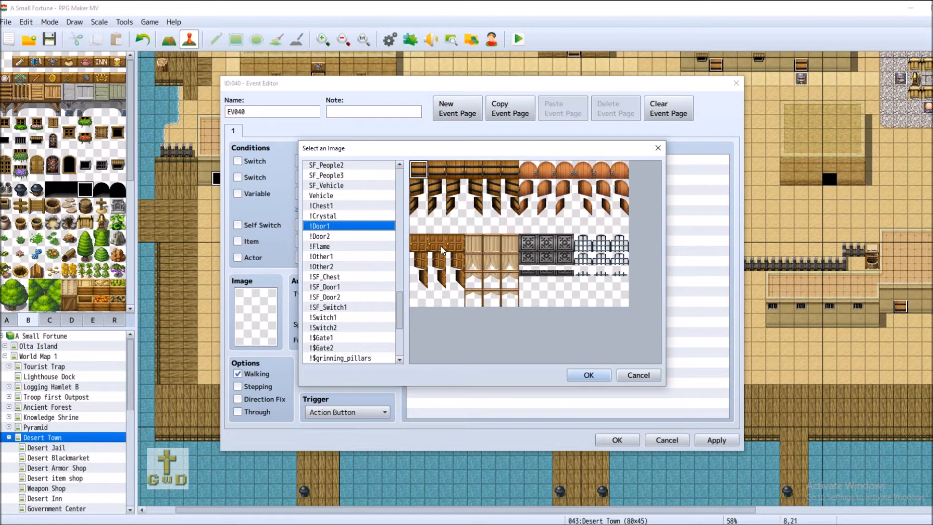
{"action": "double_click", "coordinate": [490, 165]}
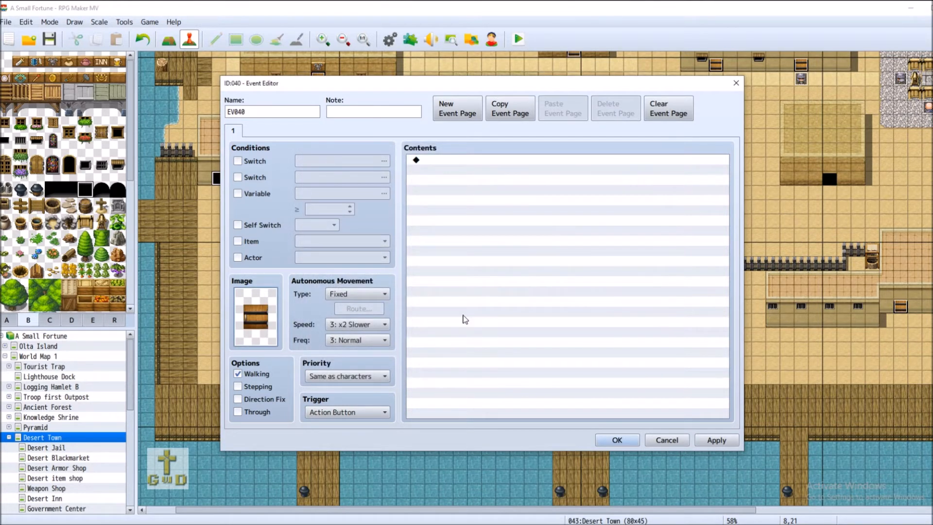
{"action": "left_click", "coordinate": [716, 440]}
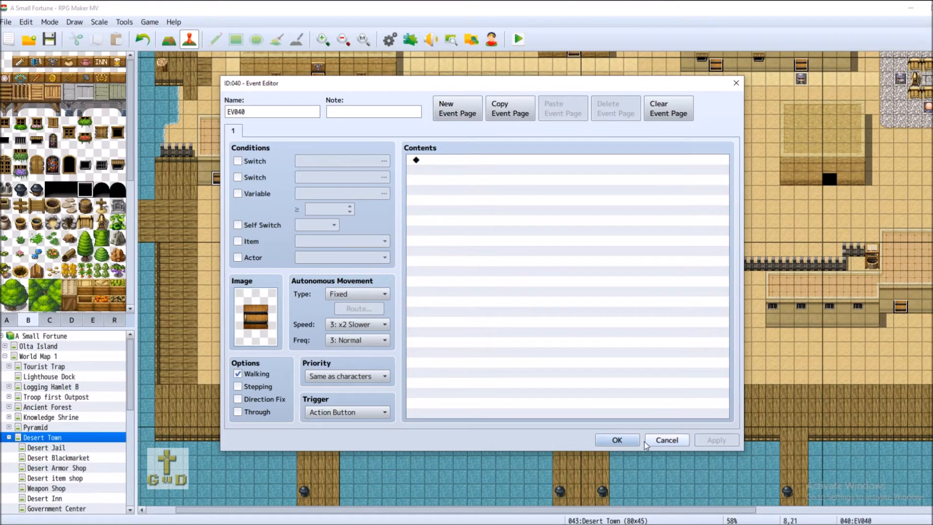
{"action": "left_click", "coordinate": [617, 440]}
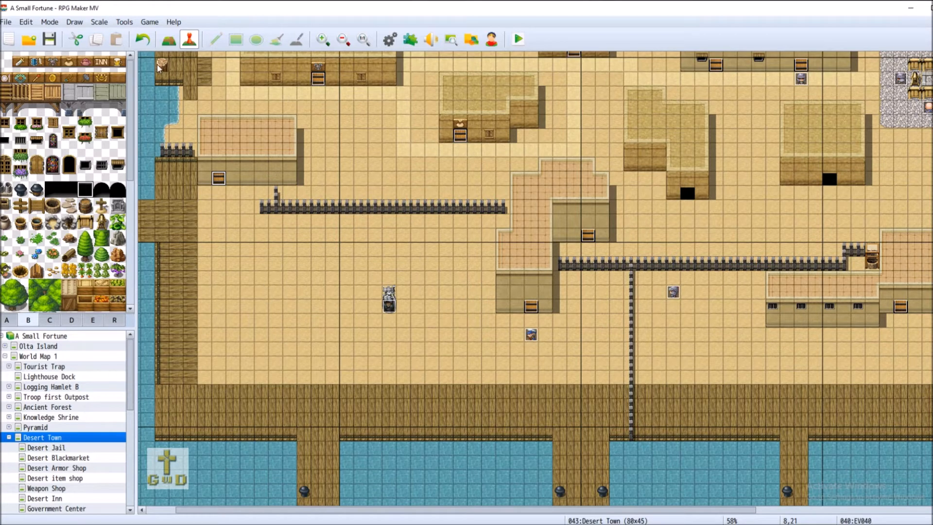
Return to map editing and place a row of four large crates along the fence's south side, near its western end
{"action": "left_click", "coordinate": [169, 39]}
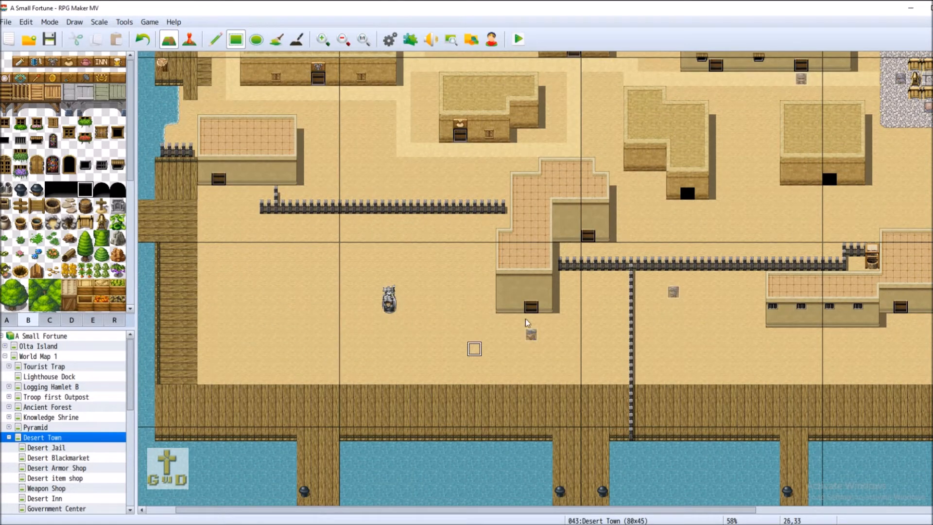
{"action": "left_click_drag", "start_coordinate": [393, 509], "coordinate": [589, 520]}
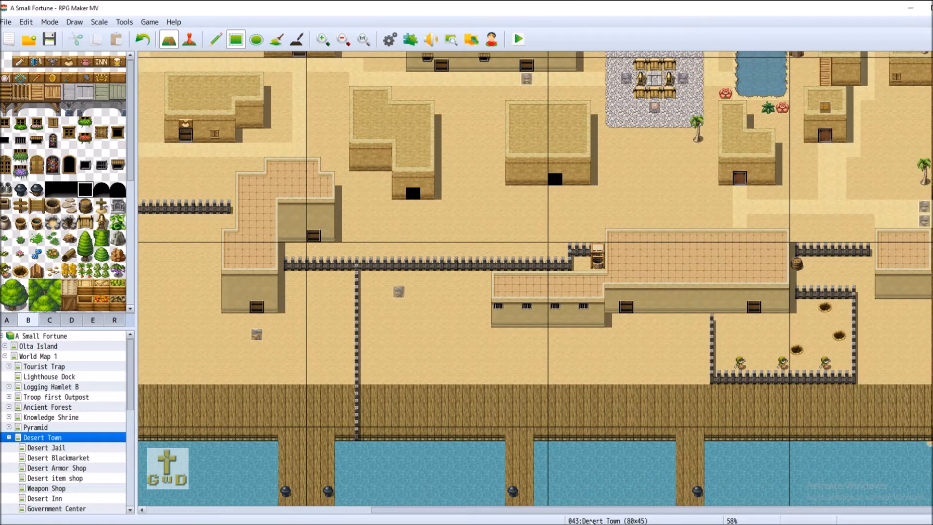
{"action": "left_click_drag", "start_coordinate": [591, 522], "coordinate": [382, 516]}
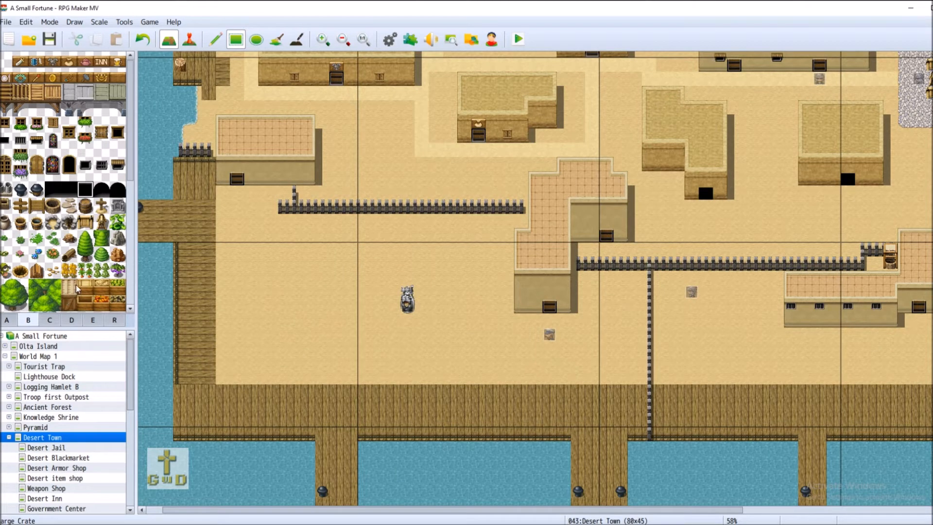
{"action": "left_click_drag", "start_coordinate": [73, 287], "coordinate": [73, 304]}
{"action": "left_click", "coordinate": [298, 219]}
{"action": "left_click", "coordinate": [310, 220]}
{"action": "left_click", "coordinate": [322, 225]}
{"action": "left_click", "coordinate": [336, 226]}
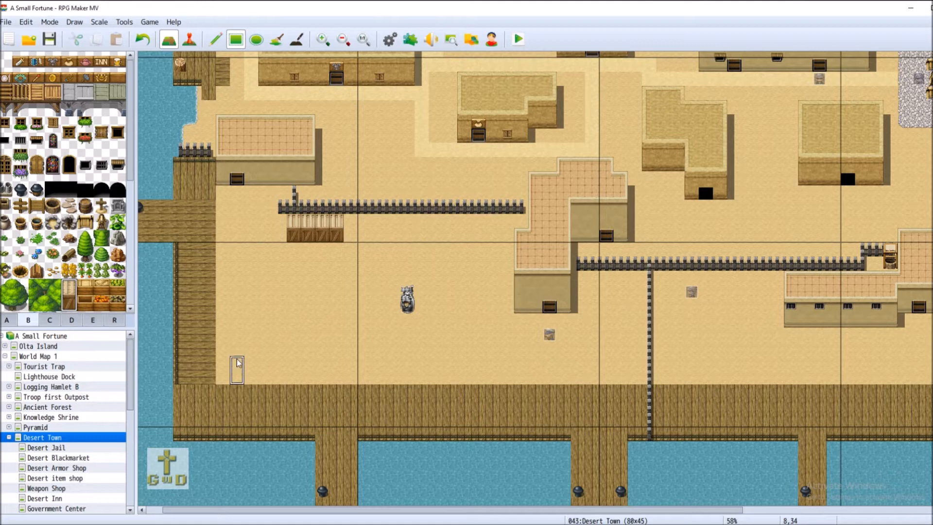
Place four large crates at the western end of the southern dock's edge and five small crates beside the vertical fence
{"action": "left_click", "coordinate": [237, 381]}
{"action": "left_click", "coordinate": [250, 384]}
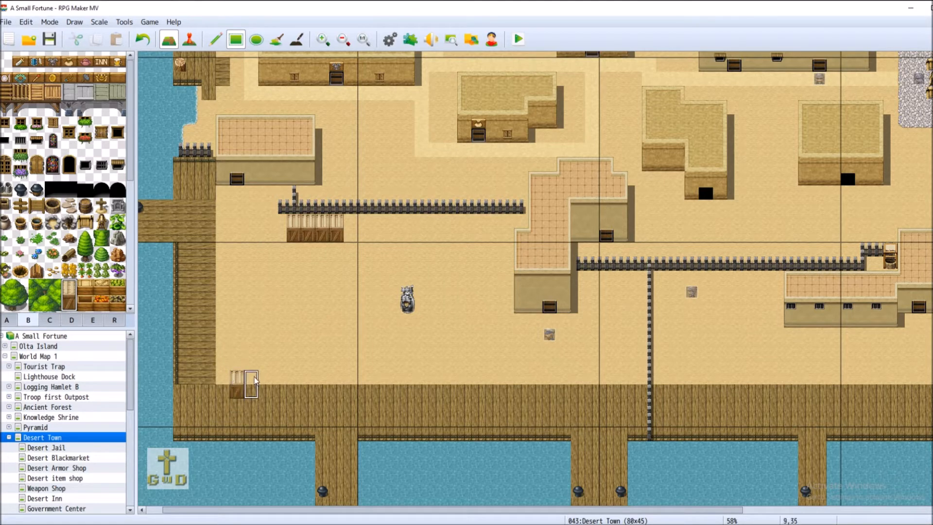
{"action": "left_click", "coordinate": [265, 383]}
{"action": "left_click", "coordinate": [277, 382]}
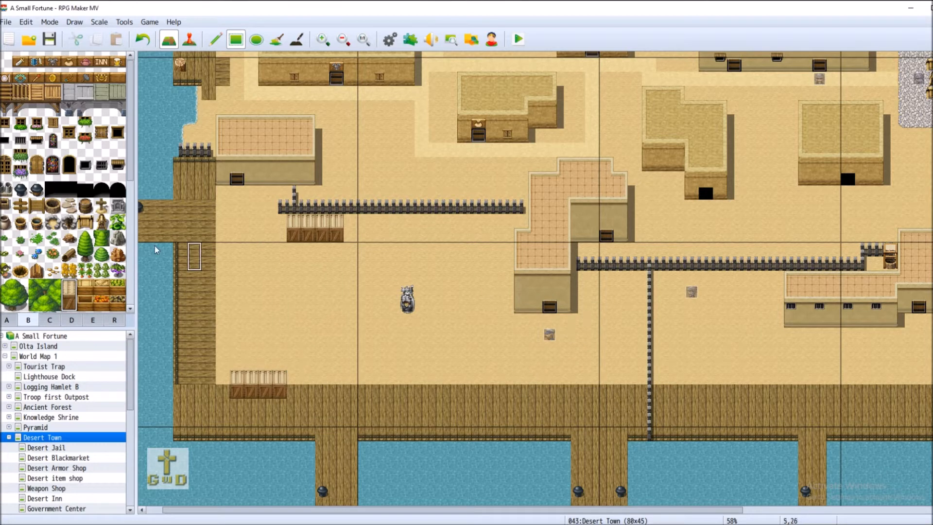
{"action": "left_click", "coordinate": [90, 289]}
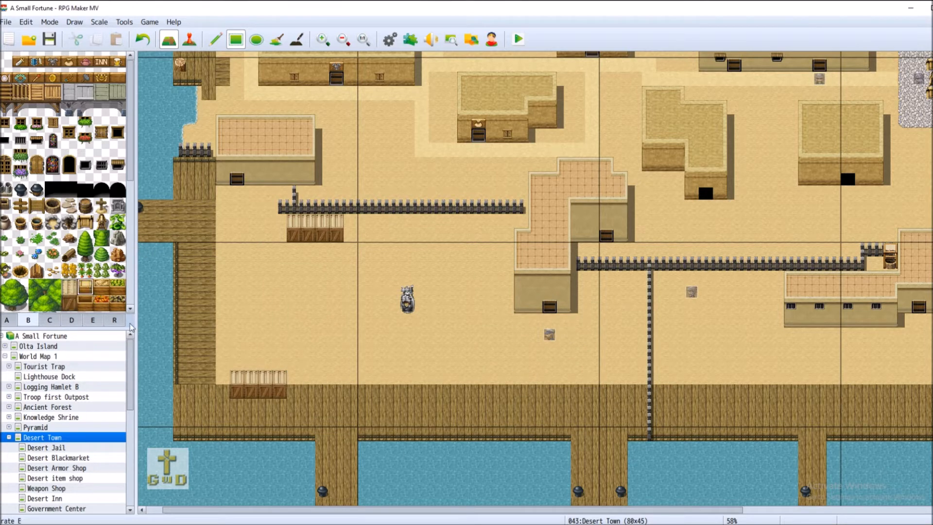
{"action": "left_click", "coordinate": [630, 397]}
Browse the C, D and E tilesets for more objects to decorate the town
{"action": "left_click", "coordinate": [50, 320]}
{"action": "scroll", "coordinate": [67, 291], "scroll_direction": "down", "scroll_amount": 6}
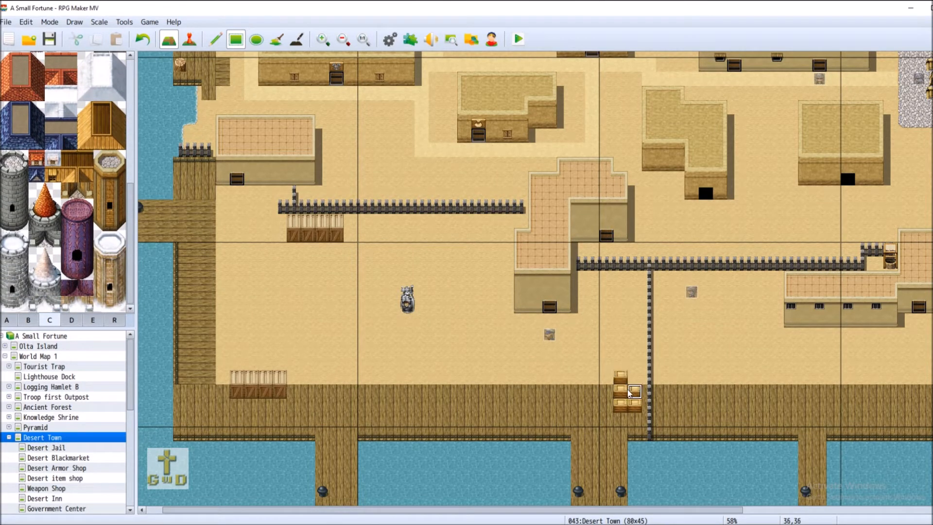
{"action": "left_click", "coordinate": [72, 321]}
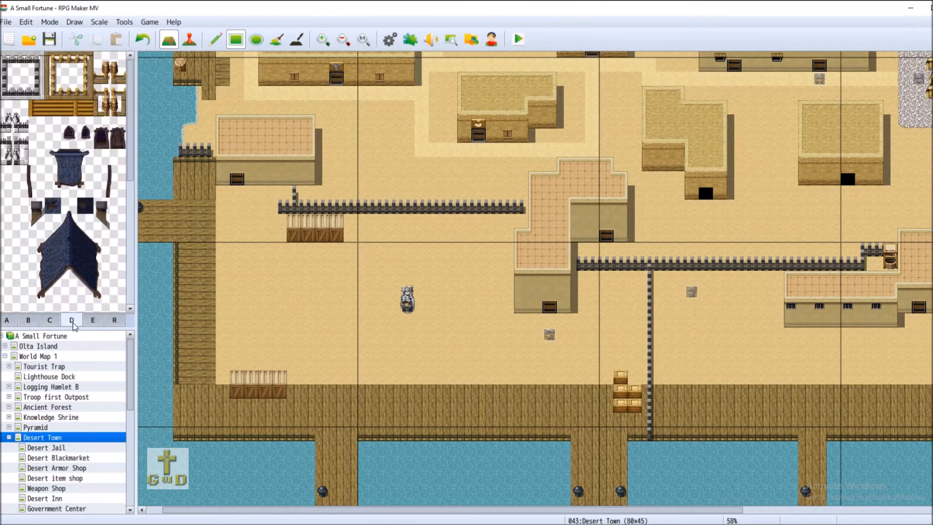
{"action": "scroll", "coordinate": [97, 278], "scroll_direction": "down", "scroll_amount": 5}
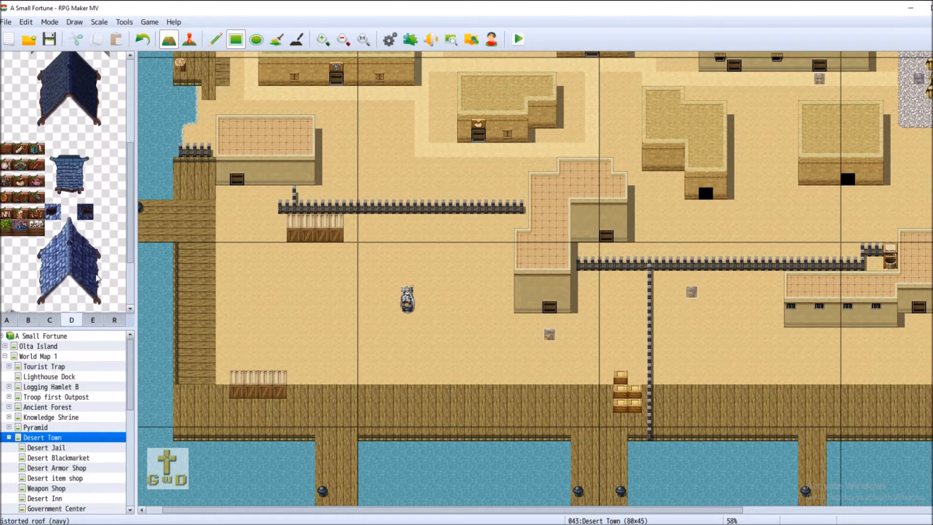
{"action": "scroll", "coordinate": [97, 277], "scroll_direction": "down", "scroll_amount": 5}
{"action": "left_click", "coordinate": [94, 322]}
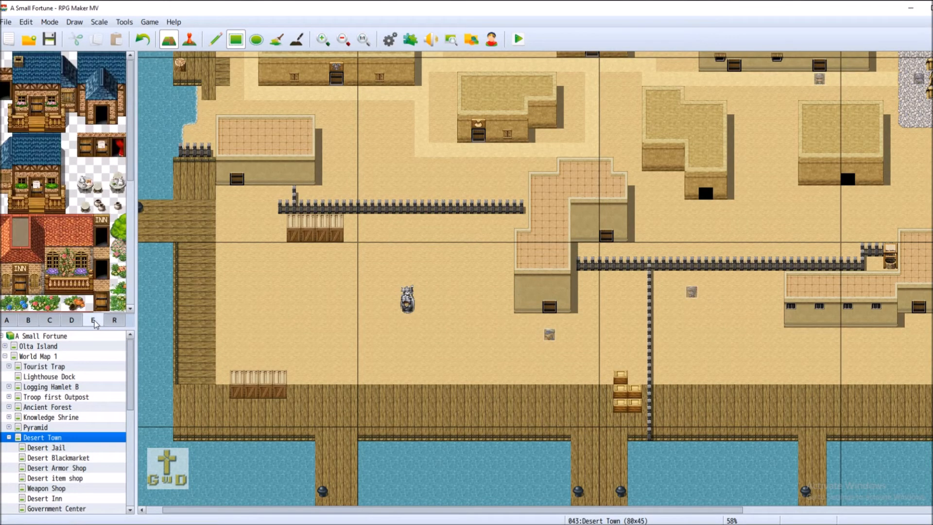
{"action": "scroll", "coordinate": [87, 272], "scroll_direction": "down", "scroll_amount": 4}
{"action": "scroll", "coordinate": [87, 272], "scroll_direction": "down", "scroll_amount": 2}
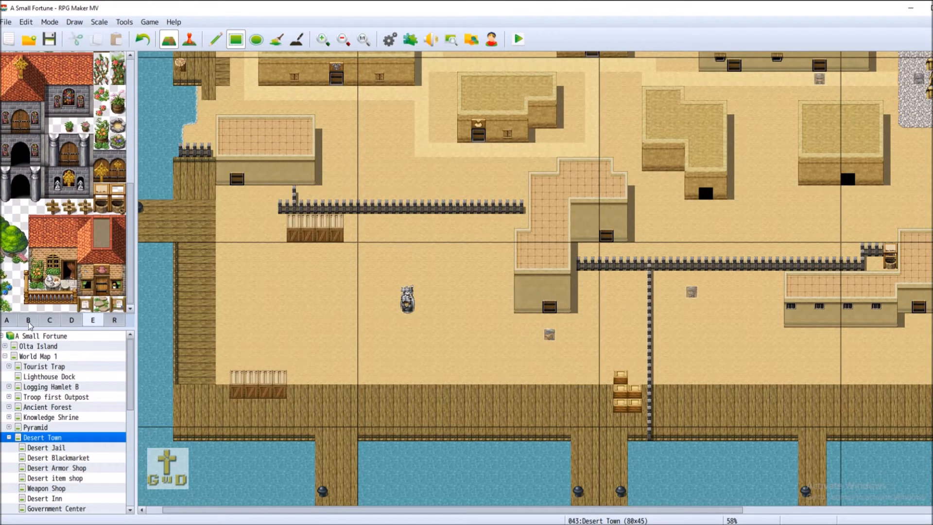
Place a golden statue from tileset C on the sand north of the western dock crates, and save the project
{"action": "left_click", "coordinate": [47, 323]}
{"action": "scroll", "coordinate": [76, 282], "scroll_direction": "up", "scroll_amount": 3}
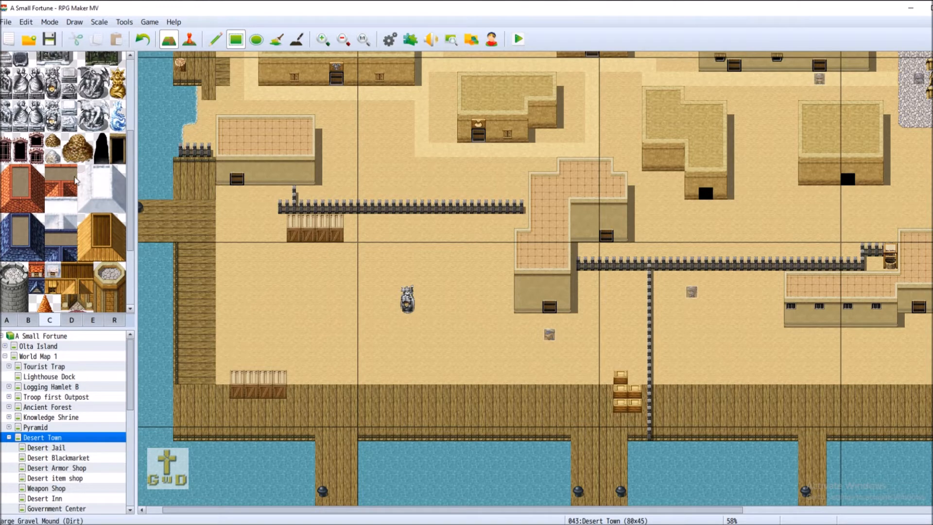
{"action": "scroll", "coordinate": [67, 234], "scroll_direction": "up", "scroll_amount": 2}
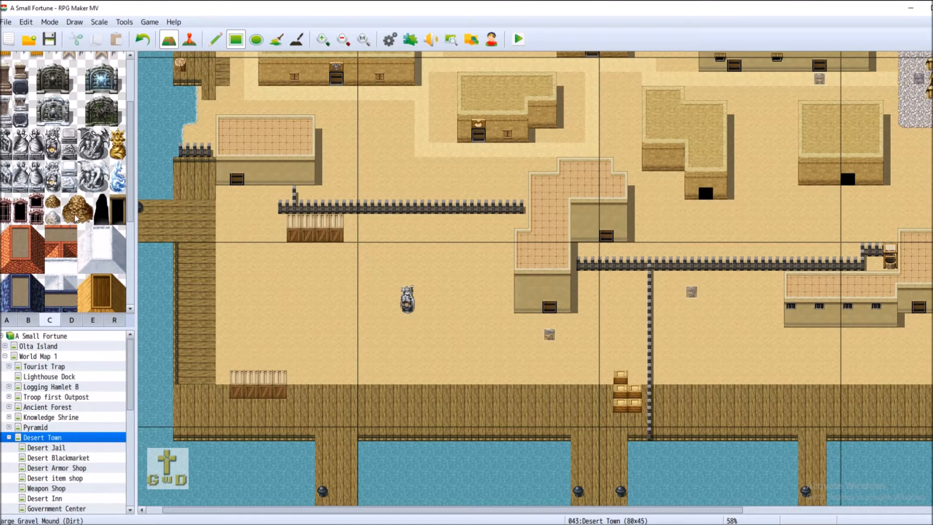
{"action": "scroll", "coordinate": [76, 217], "scroll_direction": "up", "scroll_amount": 3}
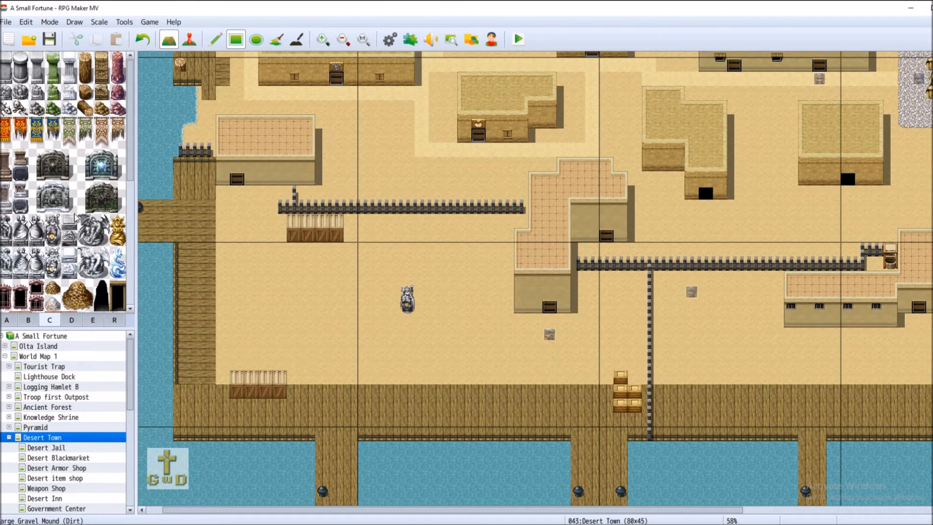
{"action": "left_click", "coordinate": [117, 230]}
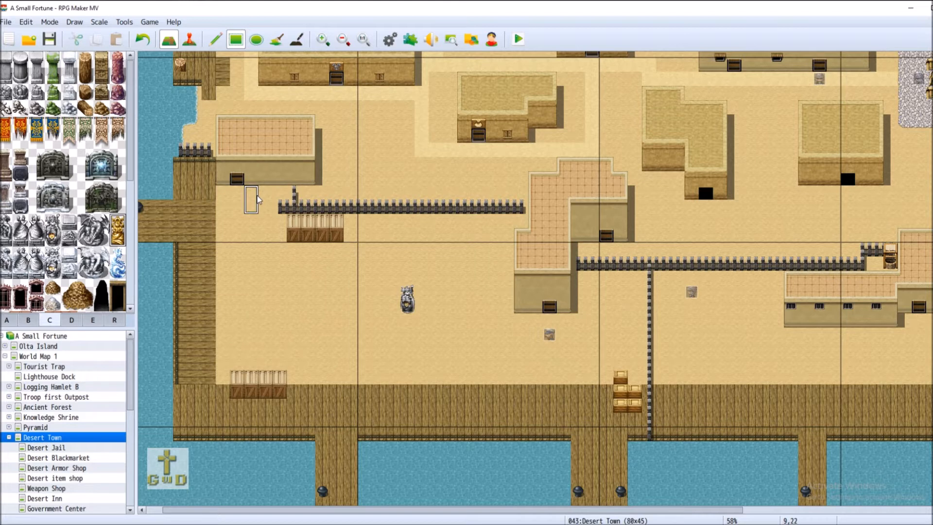
{"action": "left_click", "coordinate": [248, 334]}
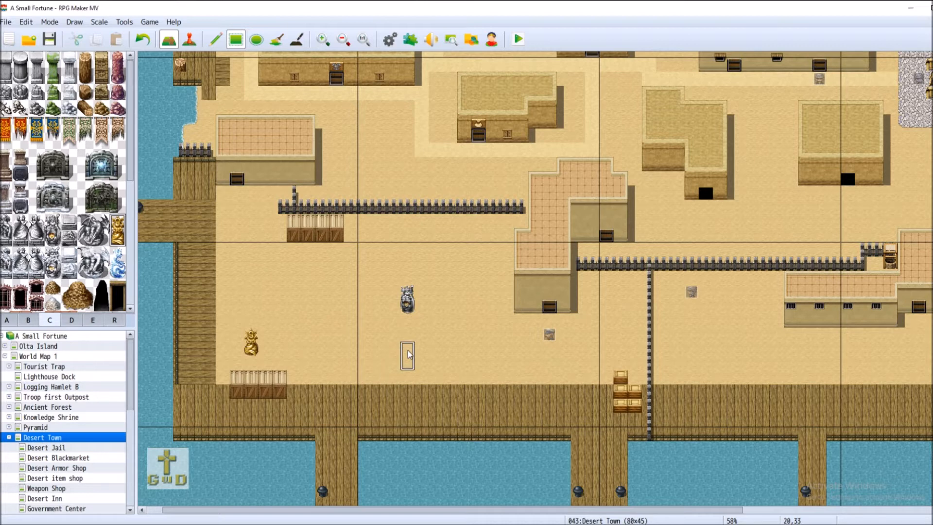
{"action": "left_click", "coordinate": [50, 41]}
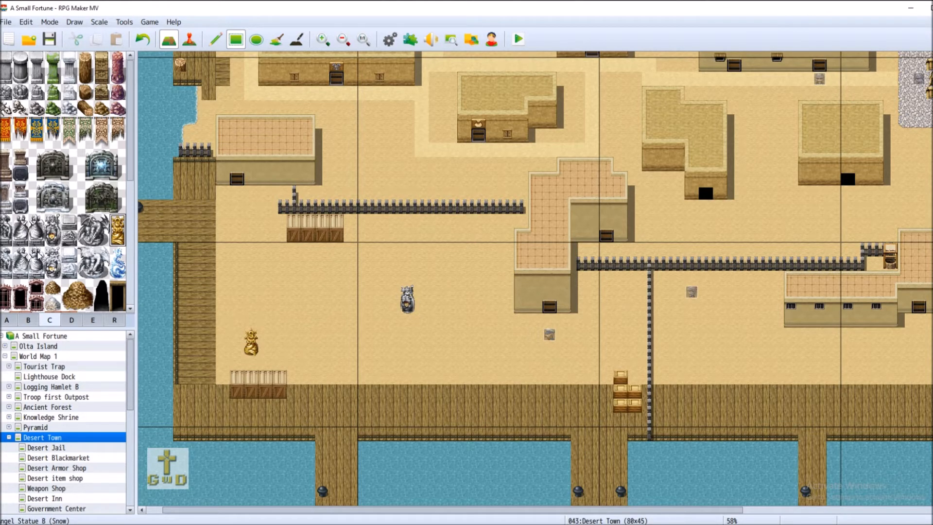
Scatter barrels from tileset B along the south side of the long fence, east of the large crates
{"action": "left_click", "coordinate": [28, 319]}
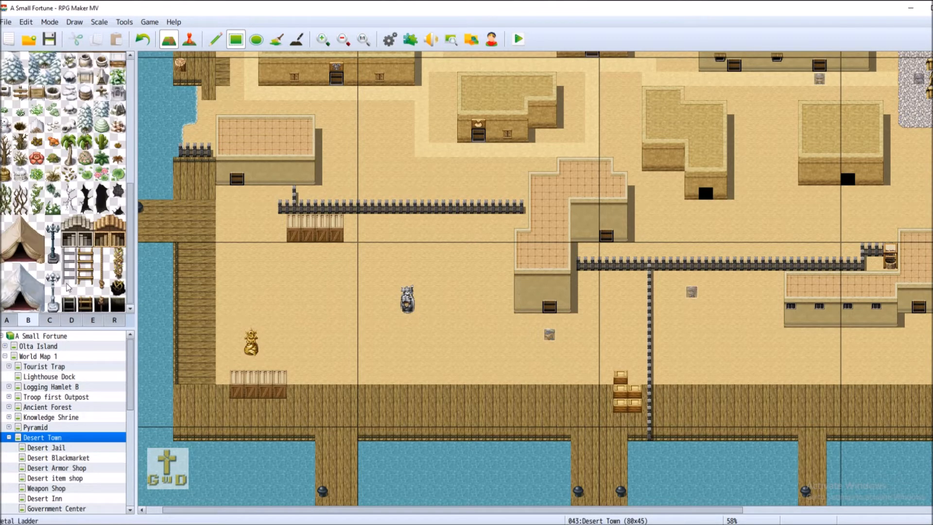
{"action": "scroll", "coordinate": [70, 287], "scroll_direction": "up", "scroll_amount": 3}
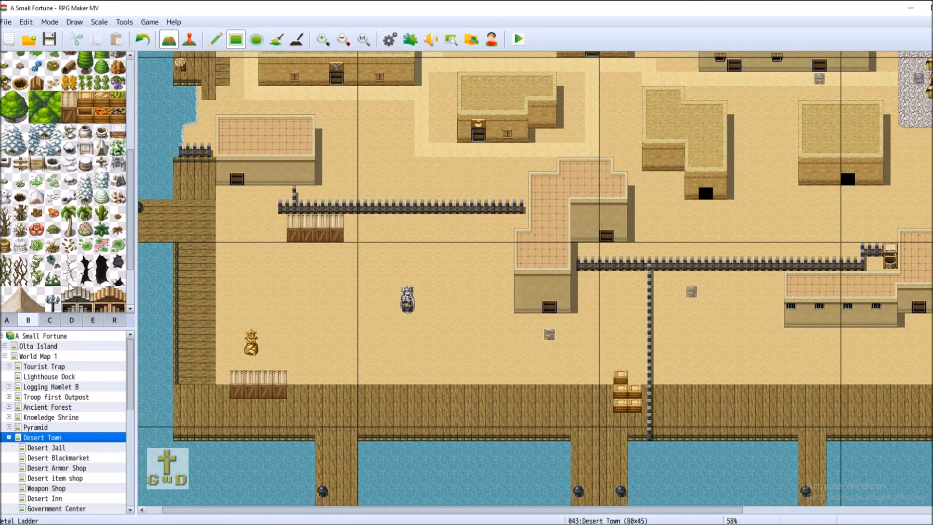
{"action": "scroll", "coordinate": [70, 287], "scroll_direction": "down", "scroll_amount": 3}
{"action": "scroll", "coordinate": [70, 288], "scroll_direction": "up", "scroll_amount": 4}
{"action": "scroll", "coordinate": [70, 287], "scroll_direction": "up", "scroll_amount": 4}
{"action": "scroll", "coordinate": [70, 286], "scroll_direction": "up", "scroll_amount": 2}
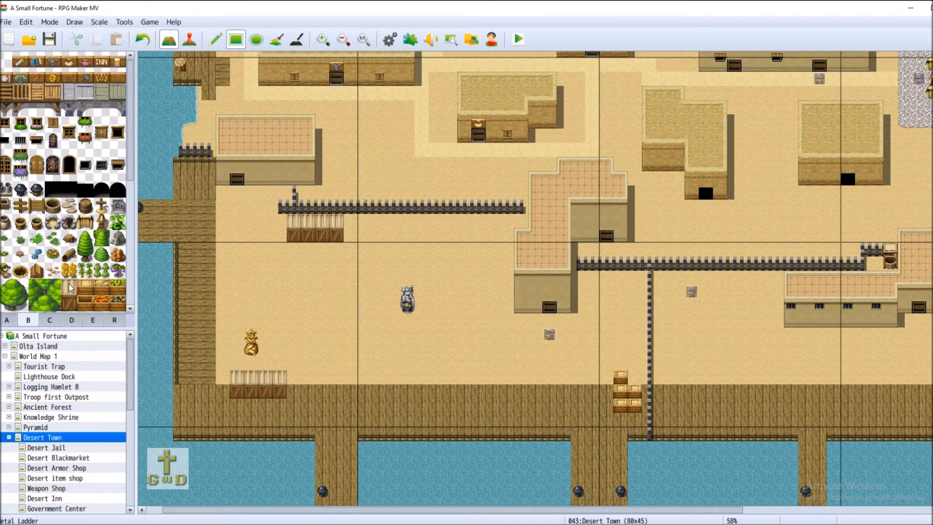
{"action": "left_click", "coordinate": [85, 206]}
{"action": "left_click", "coordinate": [351, 222]}
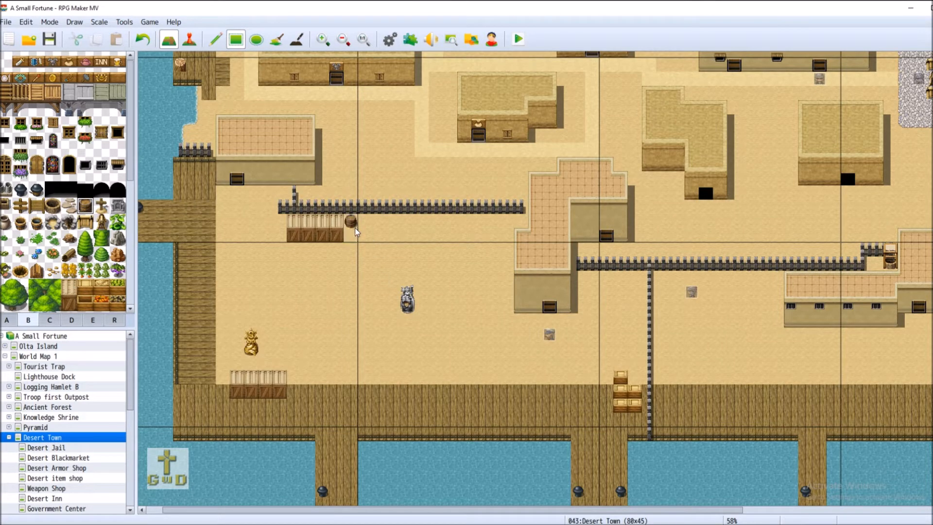
{"action": "left_click", "coordinate": [365, 223]}
{"action": "left_click", "coordinate": [393, 222]}
{"action": "left_click", "coordinate": [435, 222]}
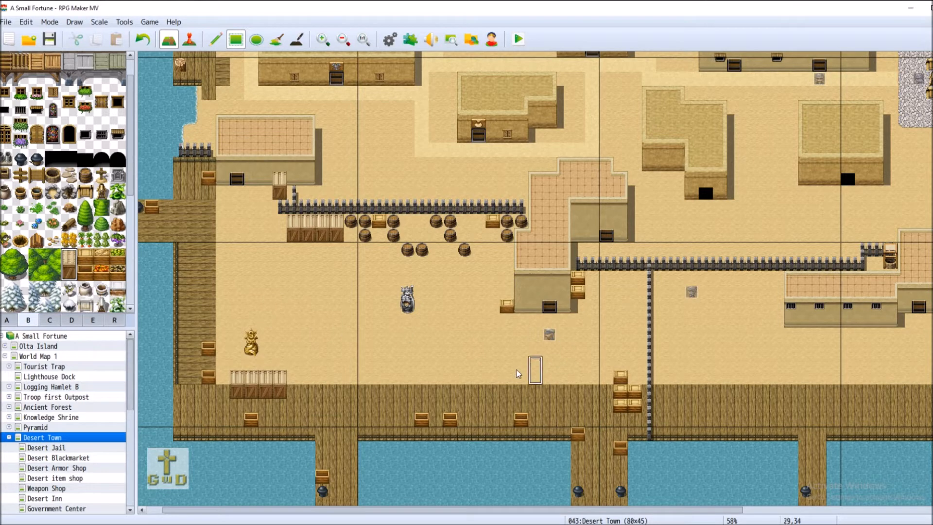
Examine the docks and the buildings north of them with their events shown, looking for doorways that lack door events
{"action": "left_click_drag", "start_coordinate": [378, 512], "coordinate": [402, 512]}
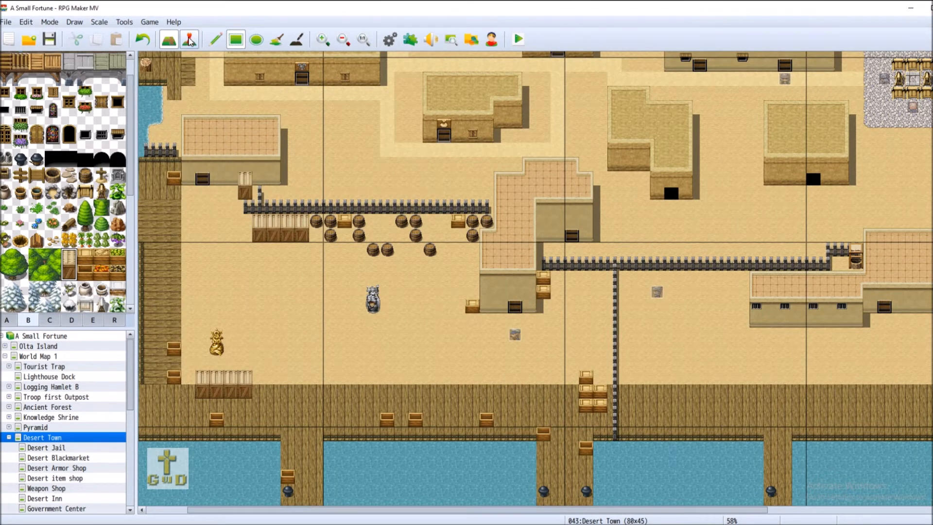
{"action": "left_click", "coordinate": [189, 39]}
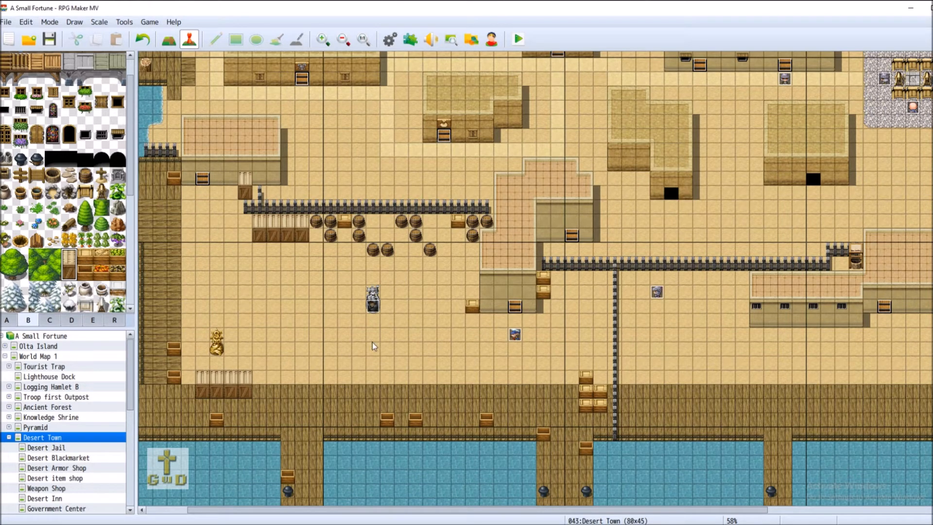
{"action": "left_click_drag", "start_coordinate": [354, 509], "coordinate": [373, 512]}
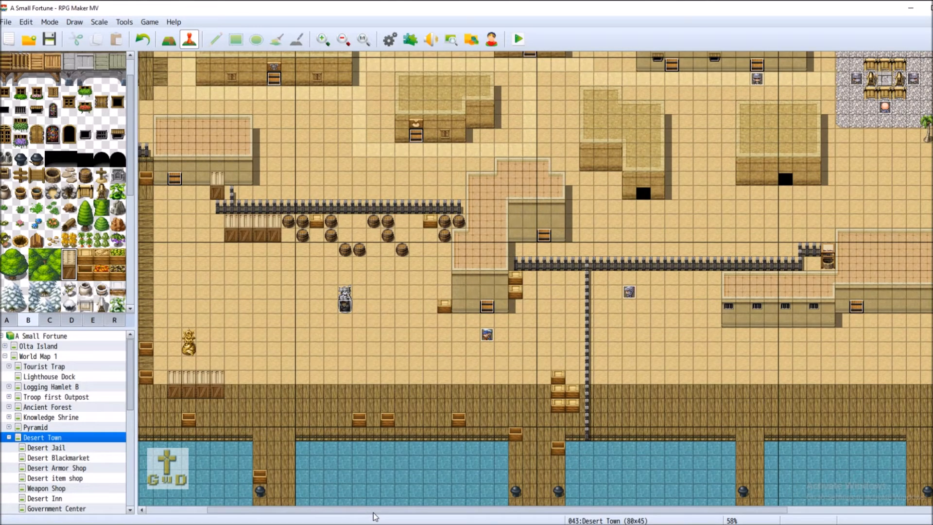
{"action": "left_click_drag", "start_coordinate": [374, 513], "coordinate": [360, 514]}
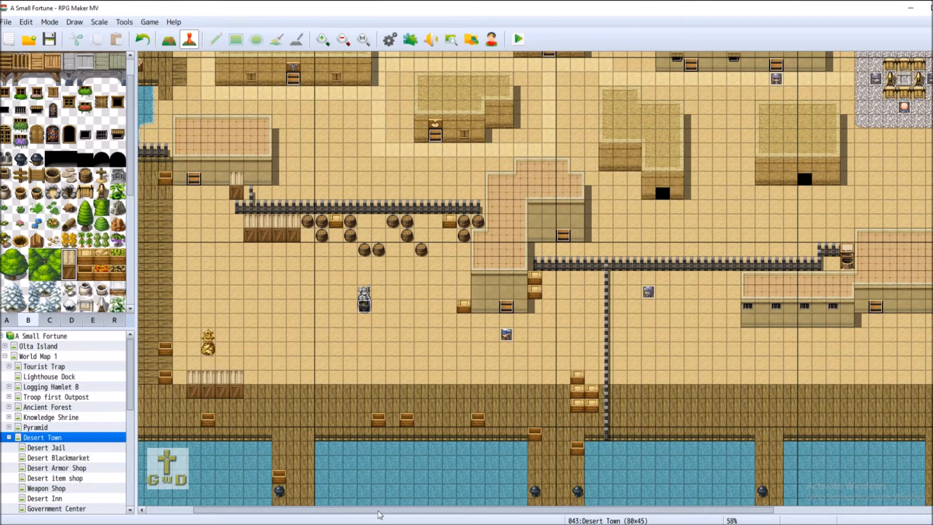
{"action": "left_click_drag", "start_coordinate": [379, 514], "coordinate": [568, 519]}
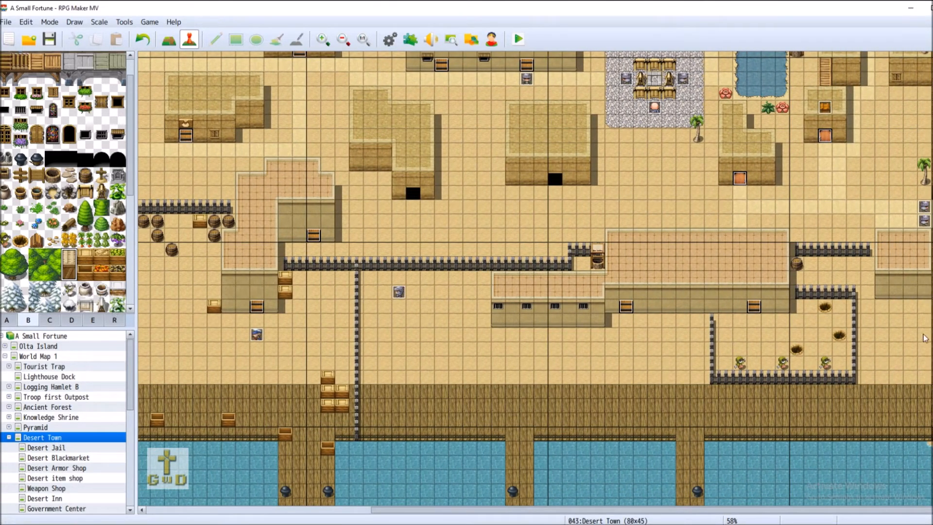
{"action": "scroll", "coordinate": [534, 278], "scroll_direction": "up", "scroll_amount": 5}
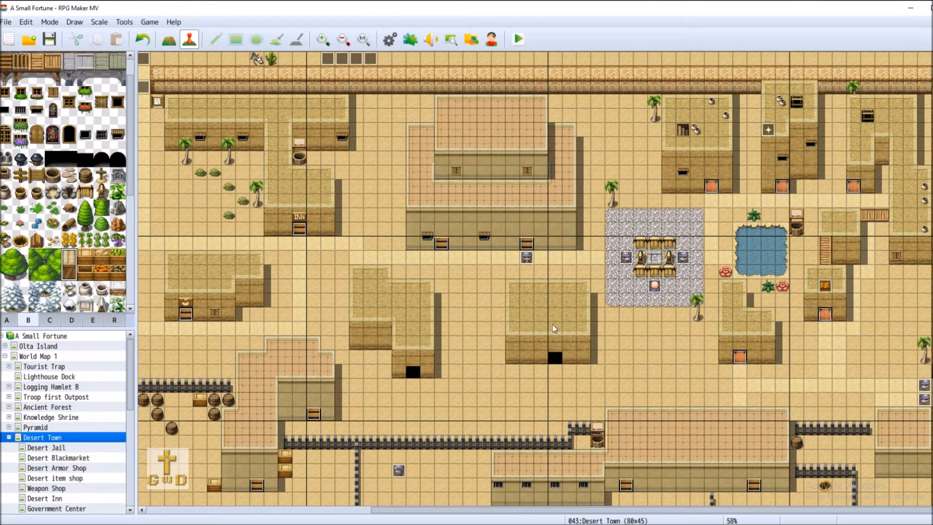
{"action": "left_click", "coordinate": [168, 41]}
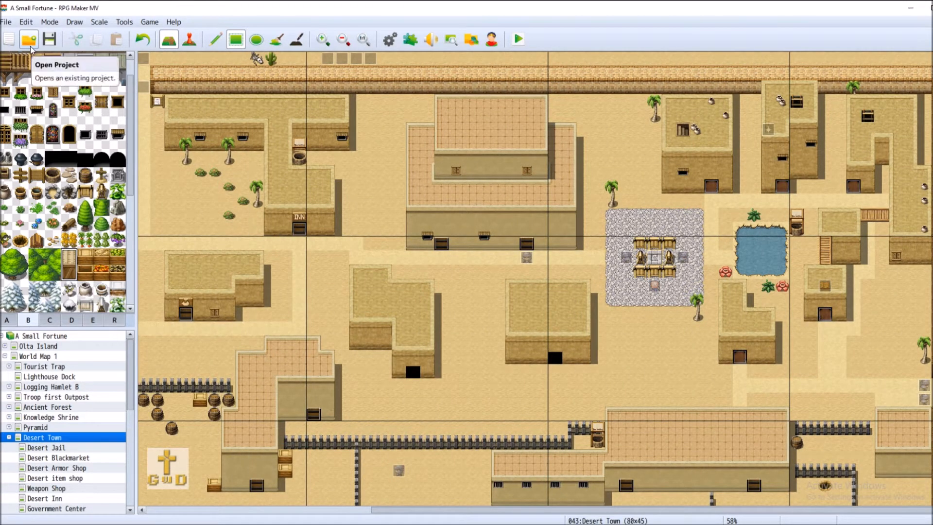
Add a quick door event in the square building's black doorway at (51,21), using a round wooden door from !Door1
{"action": "left_click", "coordinate": [189, 39]}
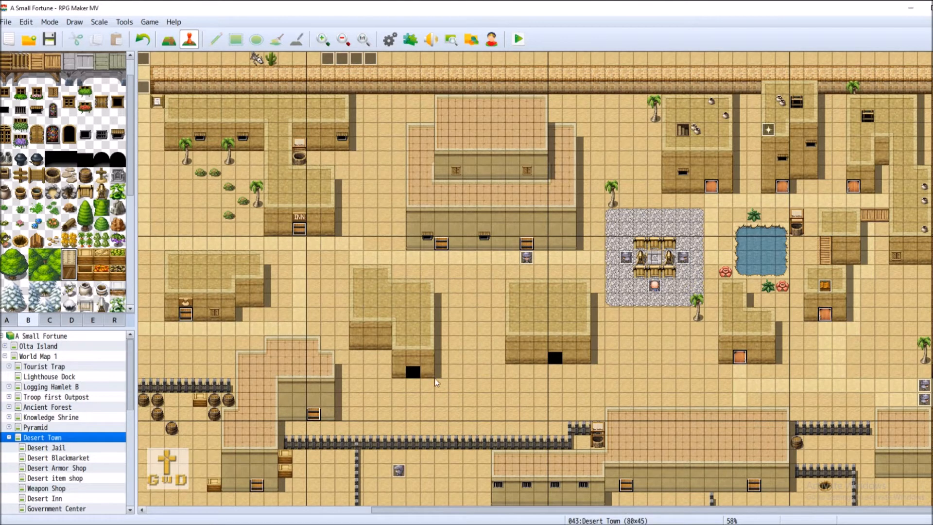
{"action": "right_click", "coordinate": [556, 358]}
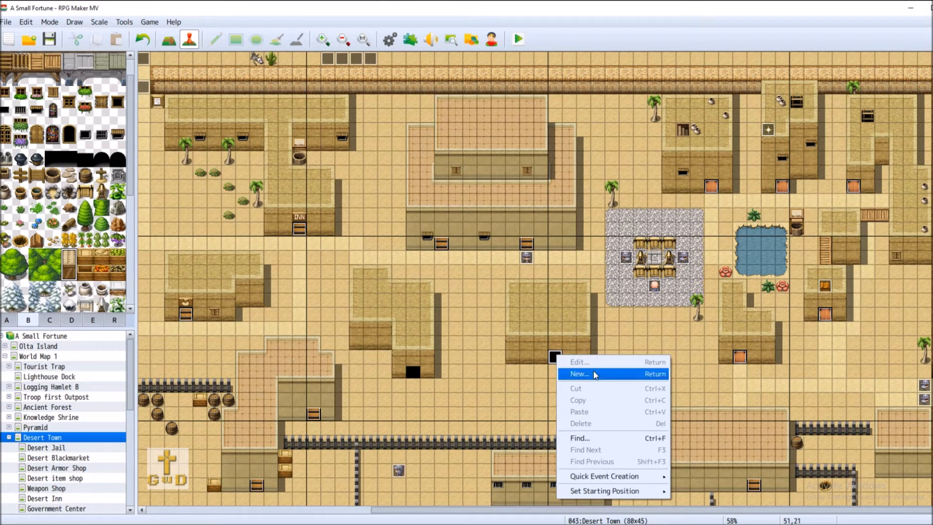
{"action": "mouse_move", "coordinate": [661, 478]}
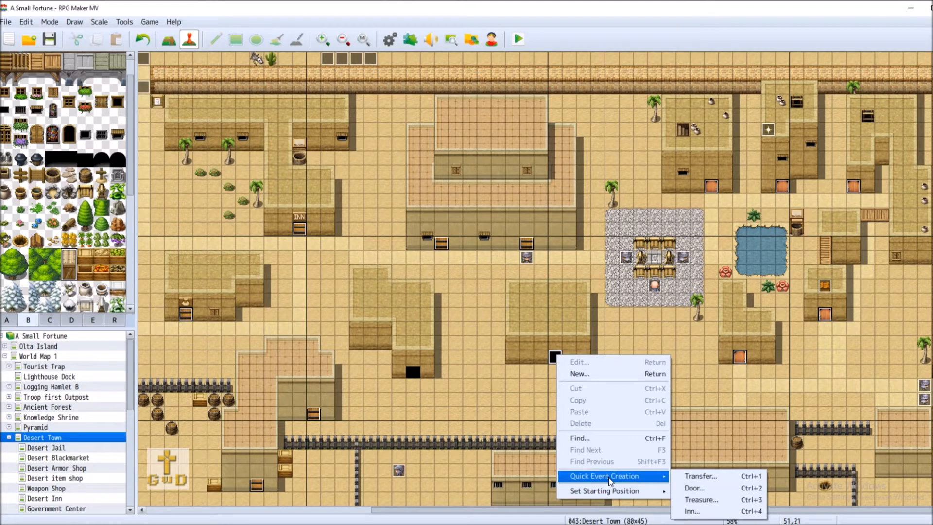
{"action": "left_click", "coordinate": [695, 487]}
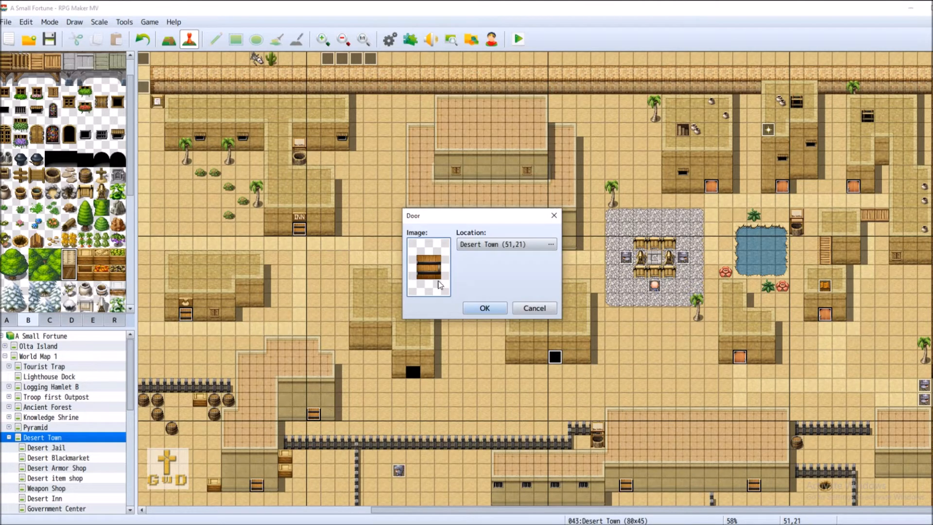
{"action": "double_click", "coordinate": [440, 285]}
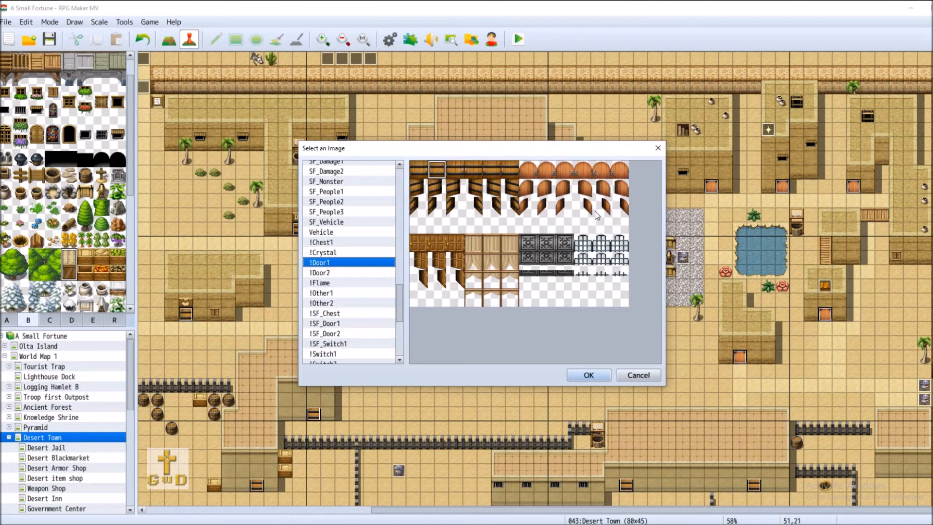
{"action": "left_click", "coordinate": [553, 171]}
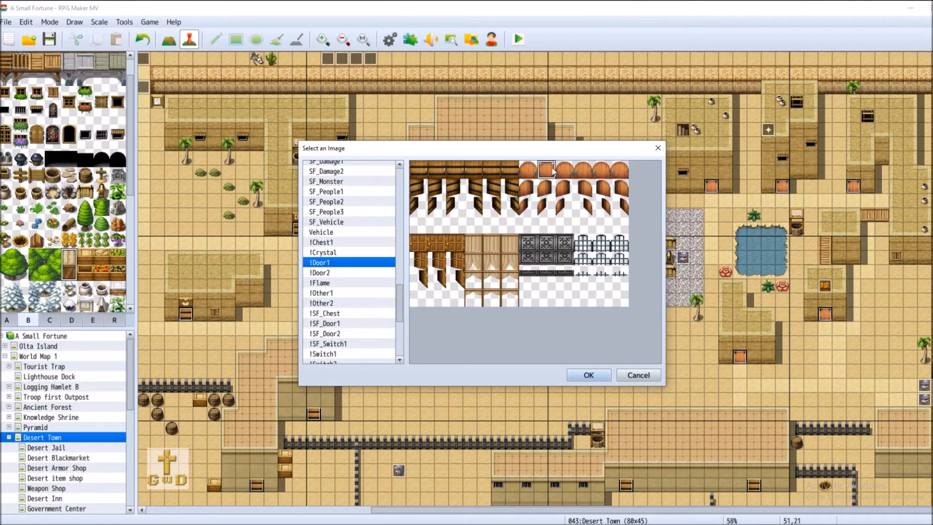
{"action": "left_click", "coordinate": [595, 377]}
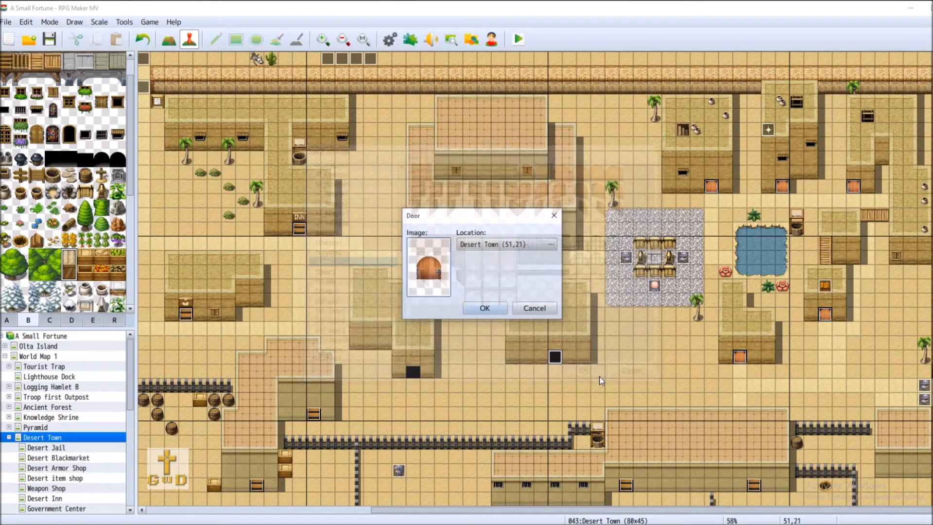
{"action": "left_click", "coordinate": [484, 307]}
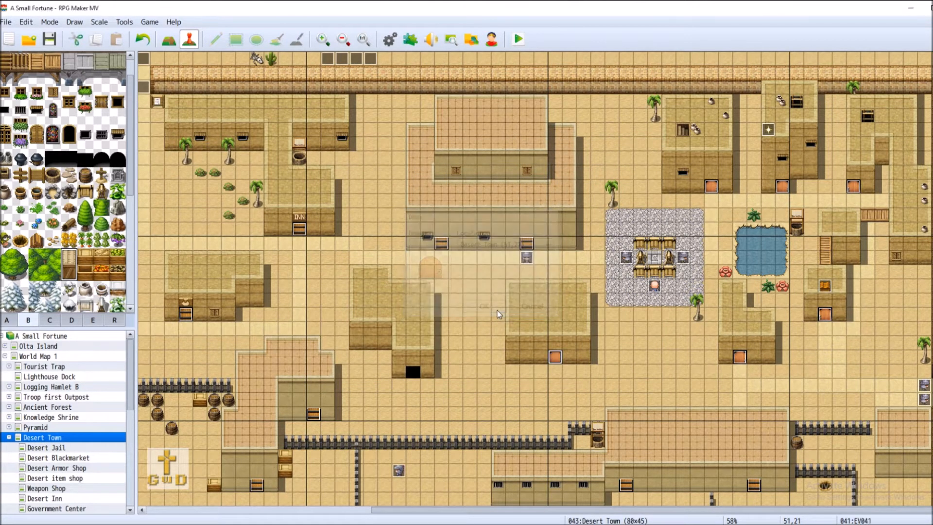
Add a quick door event at (41,22) with the round !Door1 door whose handle is on the left, and save the project
{"action": "right_click", "coordinate": [413, 375]}
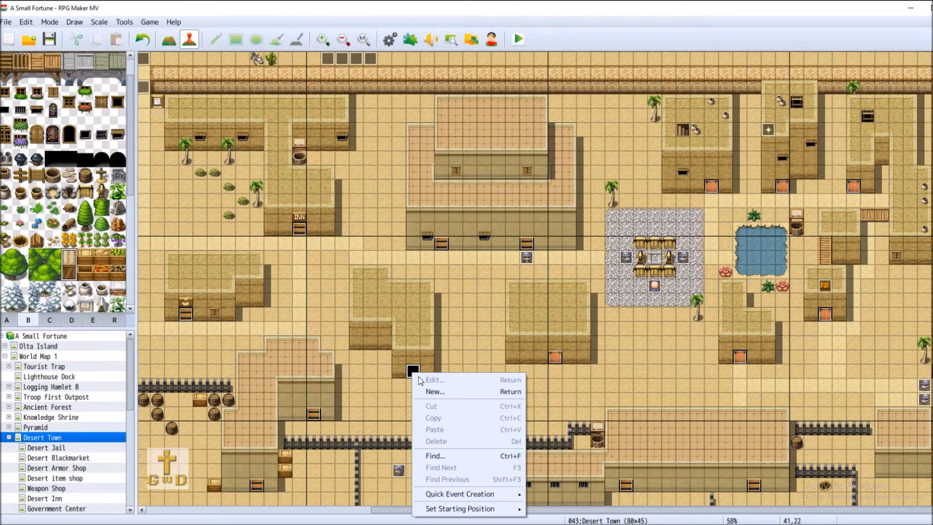
{"action": "mouse_move", "coordinate": [485, 498]}
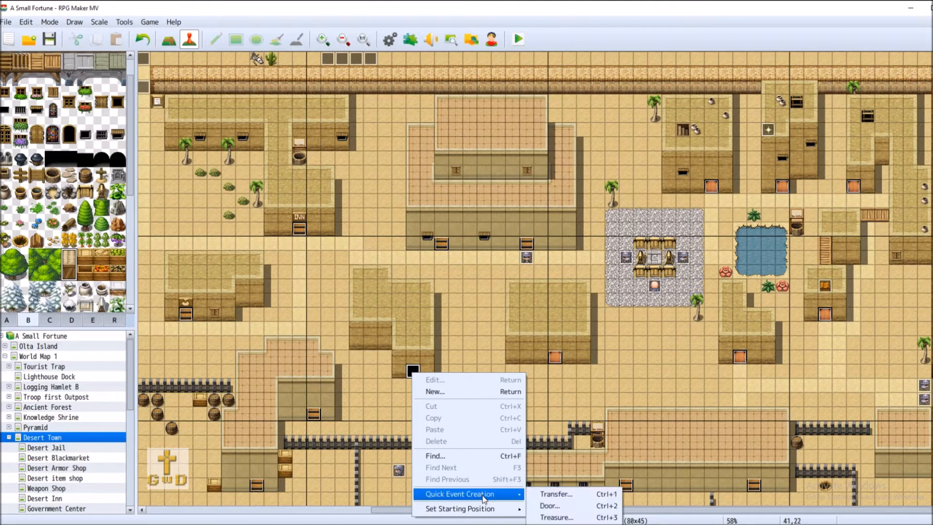
{"action": "left_click", "coordinate": [561, 506]}
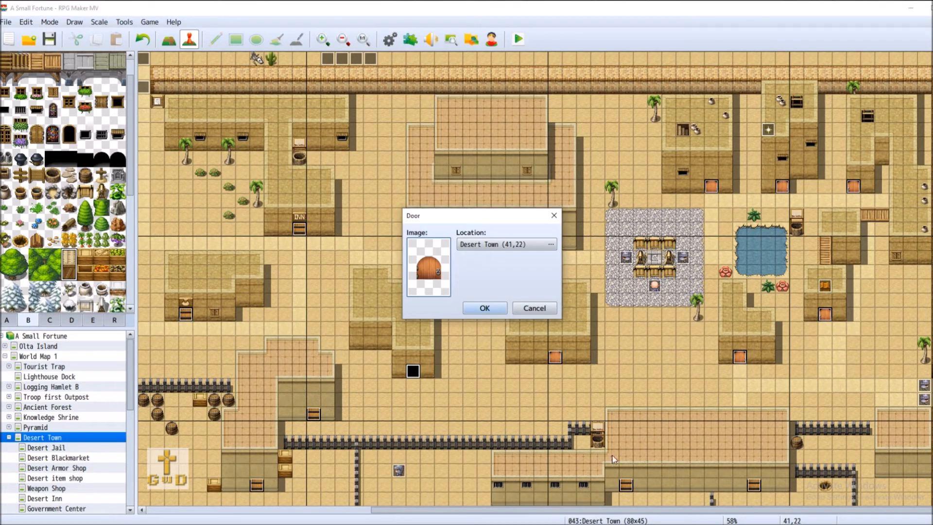
{"action": "double_click", "coordinate": [433, 263]}
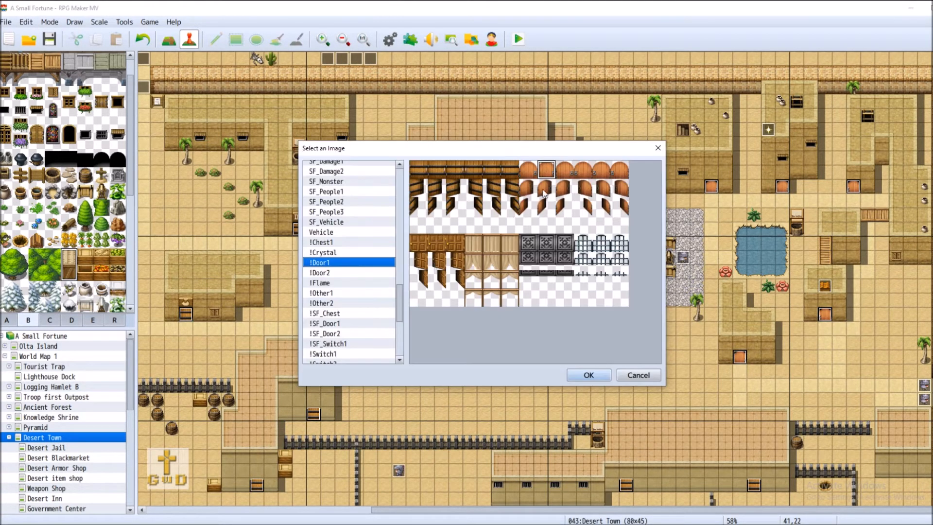
{"action": "left_click", "coordinate": [600, 169]}
{"action": "left_click", "coordinate": [588, 374]}
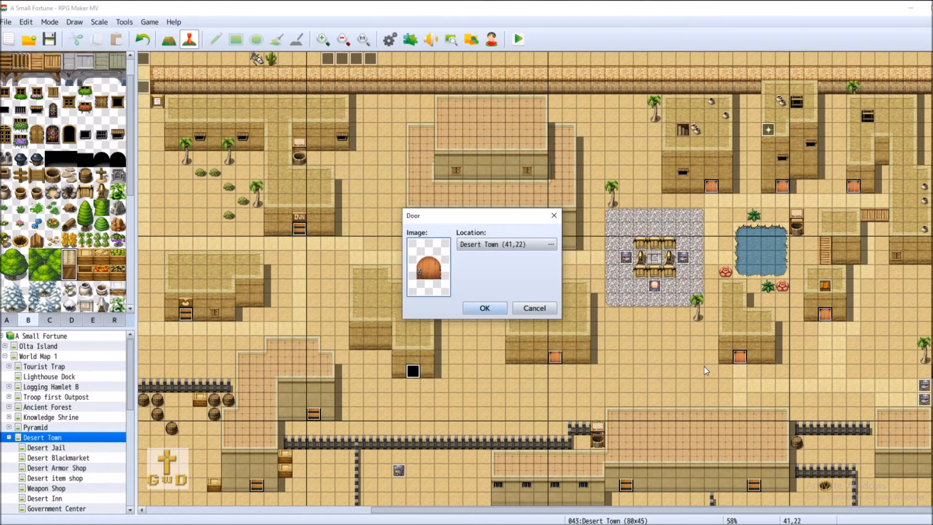
{"action": "left_click", "coordinate": [481, 310]}
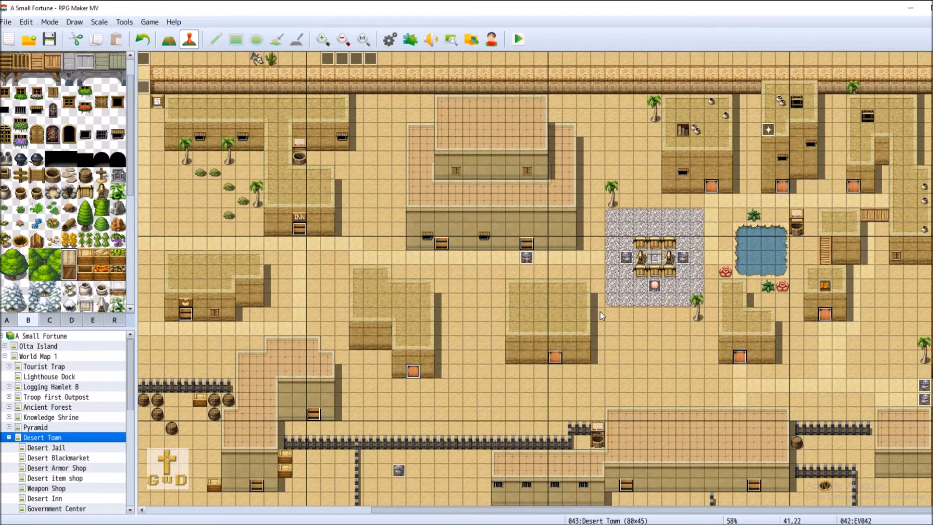
{"action": "left_click", "coordinate": [49, 39]}
Create a map under Desert Town named "Z" Residence with the 0003 Inside tileset and a height of 21
{"action": "scroll", "coordinate": [86, 416], "scroll_direction": "down", "scroll_amount": 1}
{"action": "scroll", "coordinate": [86, 416], "scroll_direction": "down", "scroll_amount": 3}
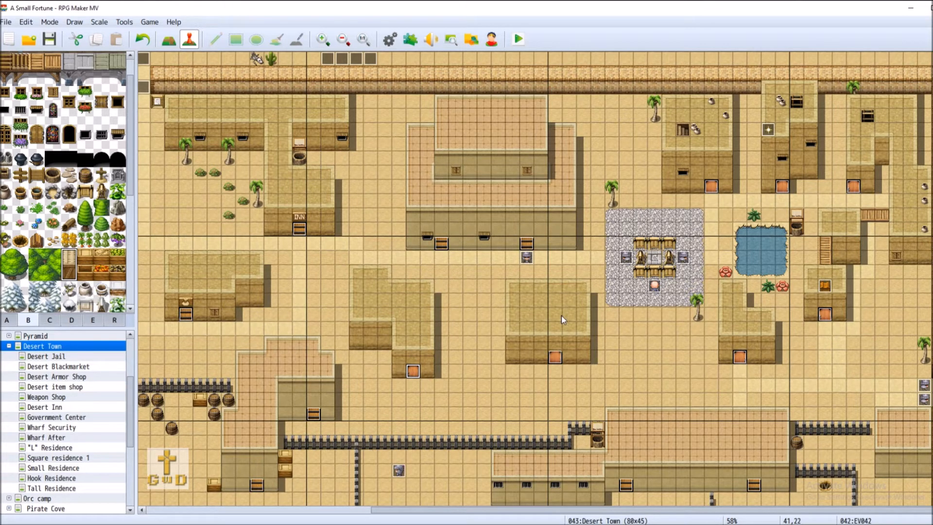
{"action": "right_click", "coordinate": [57, 348]}
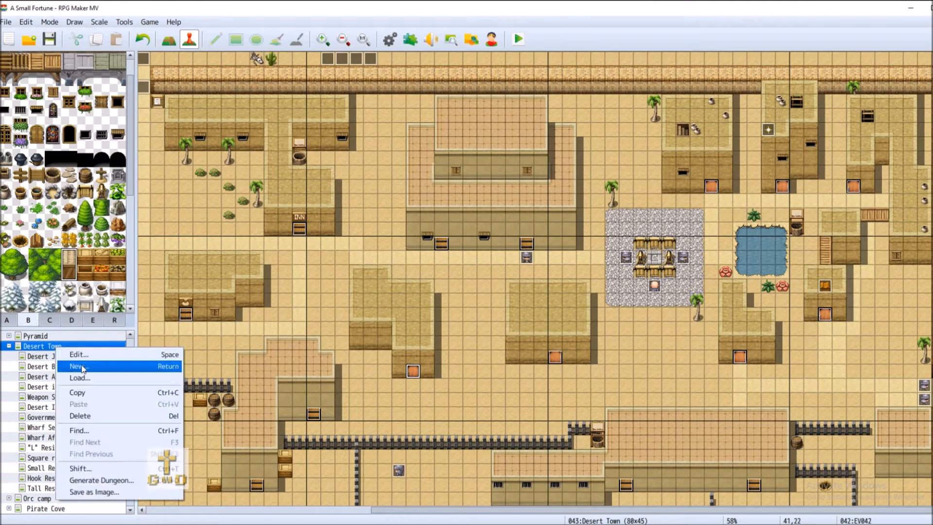
{"action": "left_click", "coordinate": [233, 362]}
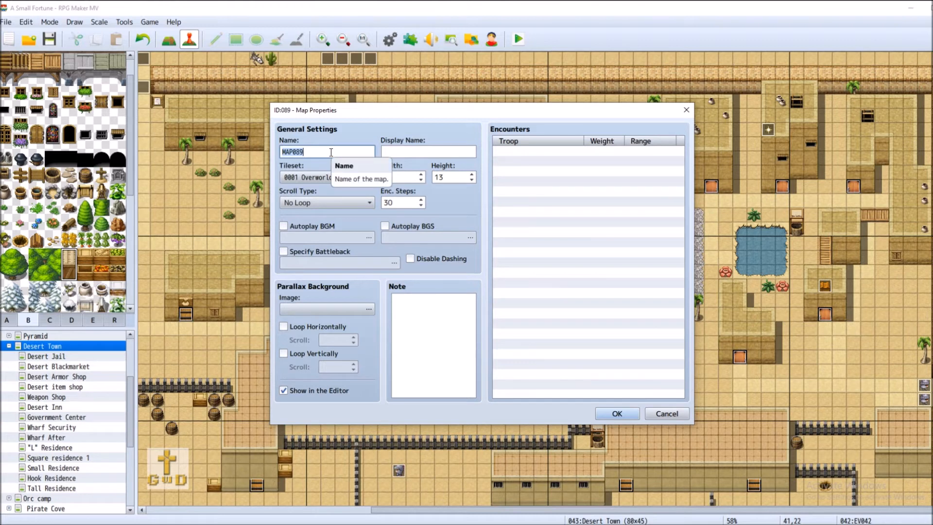
{"action": "type", "text": "\"Z\" Residence"}
{"action": "left_click", "coordinate": [326, 176]}
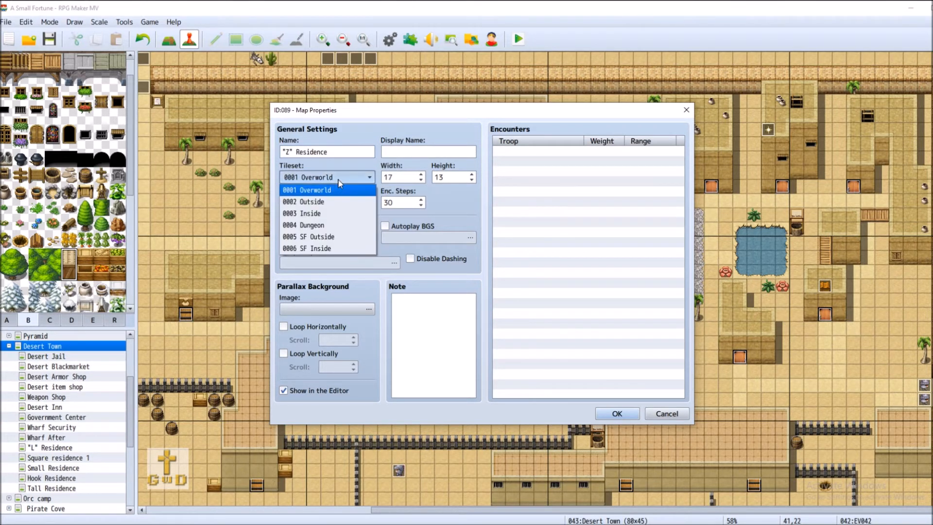
{"action": "left_click", "coordinate": [348, 209]}
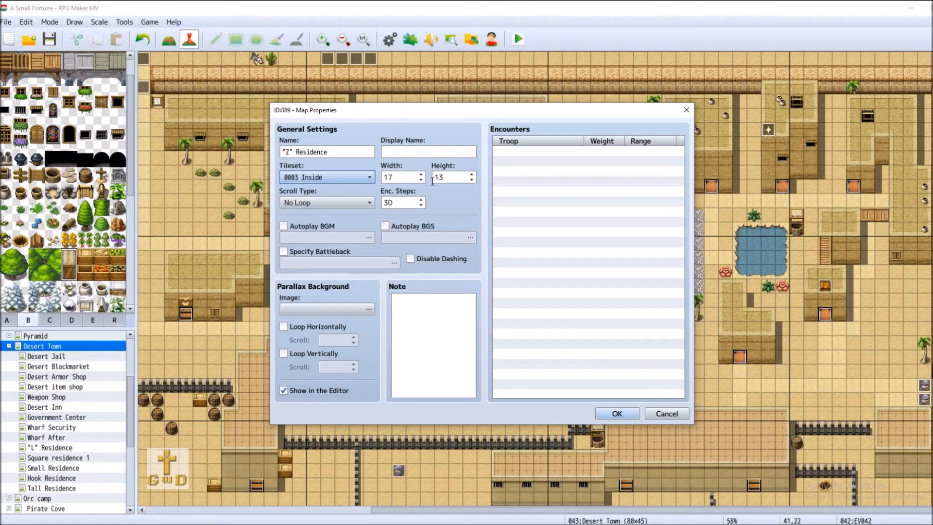
{"action": "left_click_drag", "start_coordinate": [452, 109], "coordinate": [645, 95]}
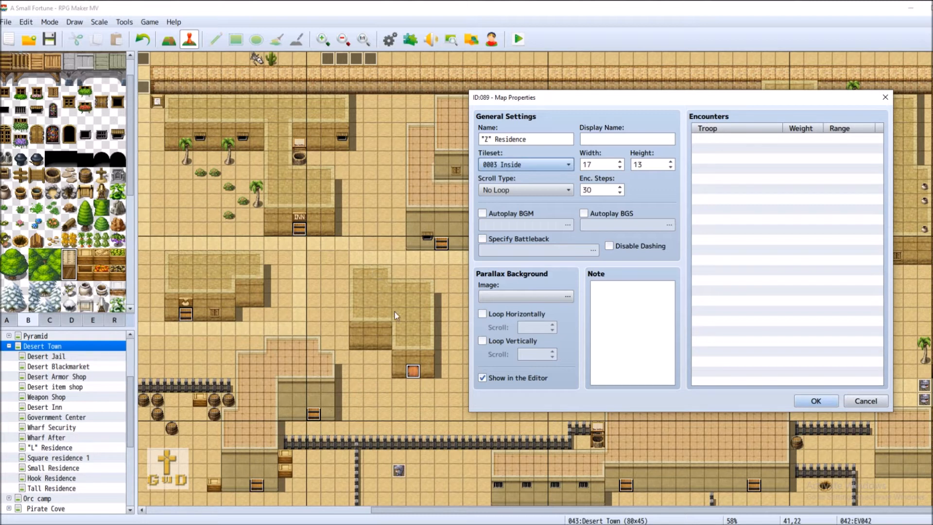
{"action": "double_click", "coordinate": [671, 162]}
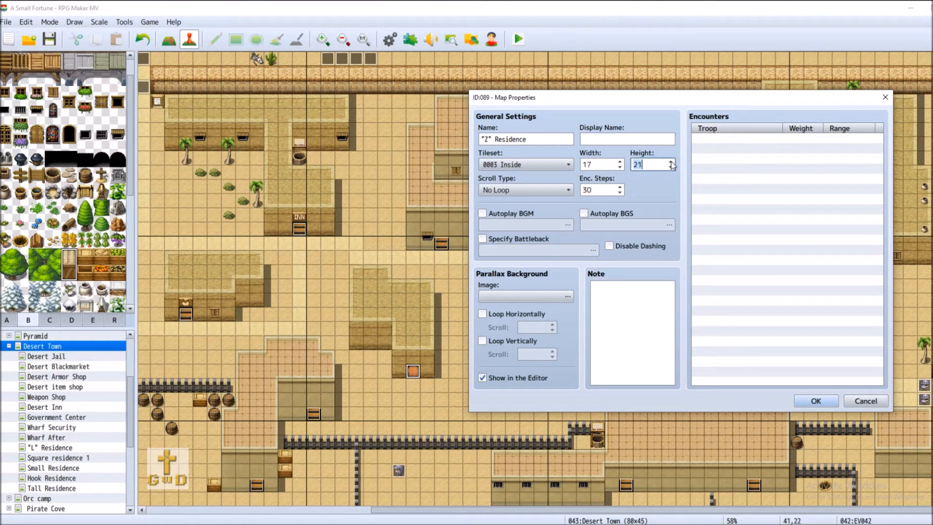
{"action": "left_click", "coordinate": [815, 401]}
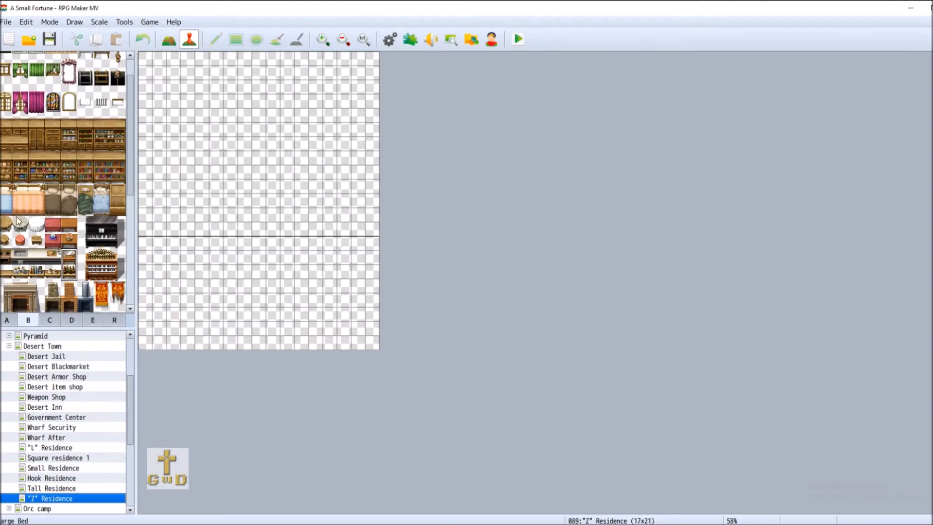
Paint a Z-shaped interior in "Z" Residence with tan walls, an orange stone floor and a southern doorway, using Small Residence as reference
{"action": "left_click", "coordinate": [6, 321]}
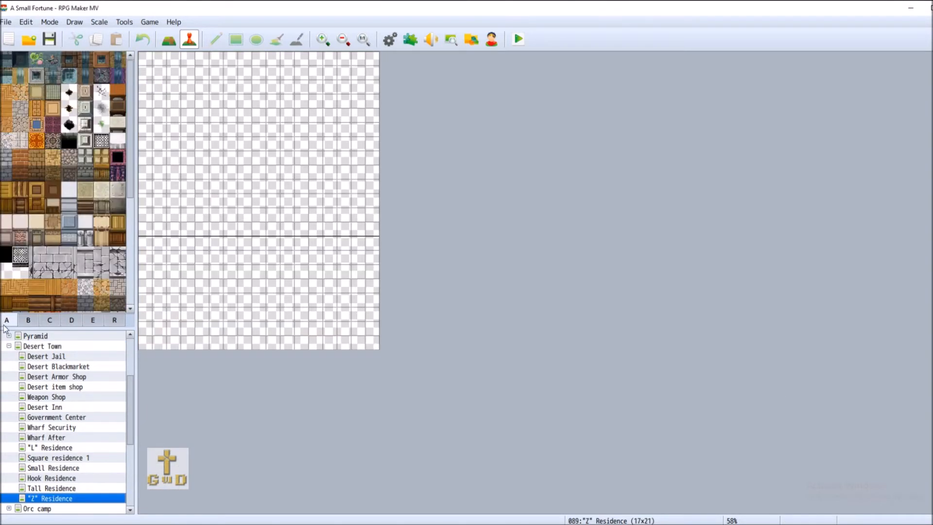
{"action": "left_click", "coordinate": [59, 469]}
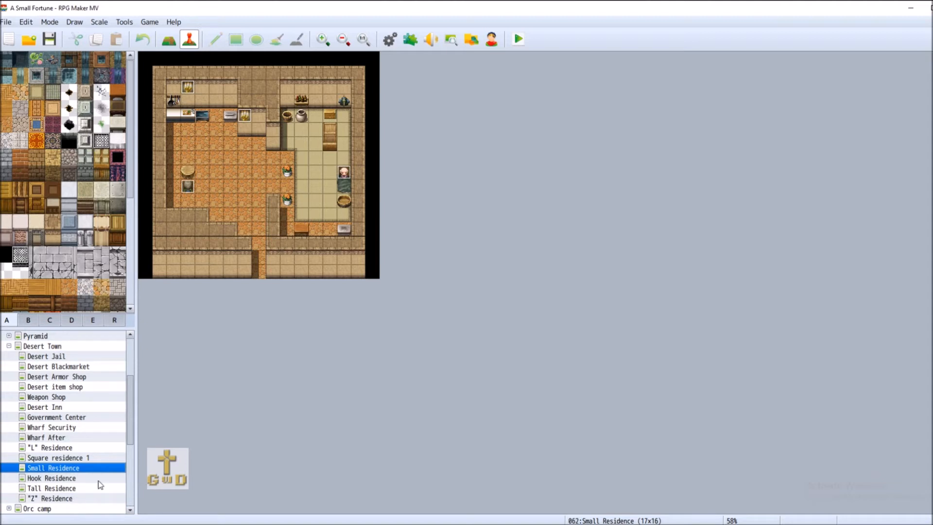
{"action": "left_click", "coordinate": [53, 238]}
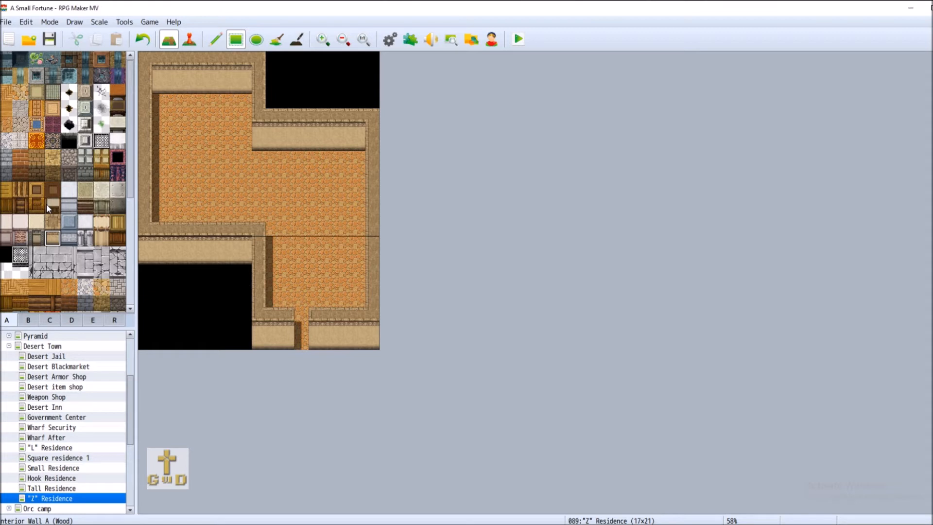
Examine the furnished interiors of the "L" Residence and Square residence 1 maps
{"action": "left_click", "coordinate": [68, 446]}
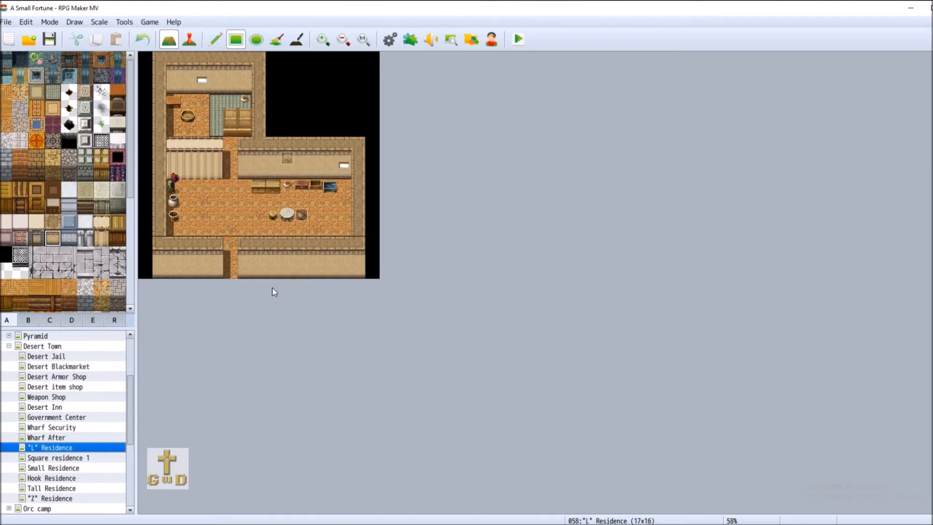
{"action": "left_click", "coordinate": [73, 460]}
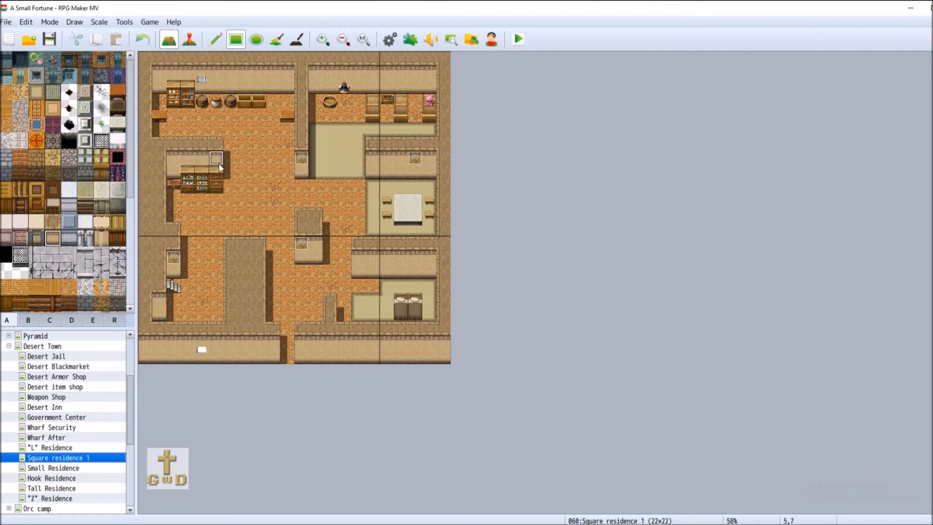
{"action": "left_click", "coordinate": [174, 287]}
{"action": "right_click", "coordinate": [171, 301]}
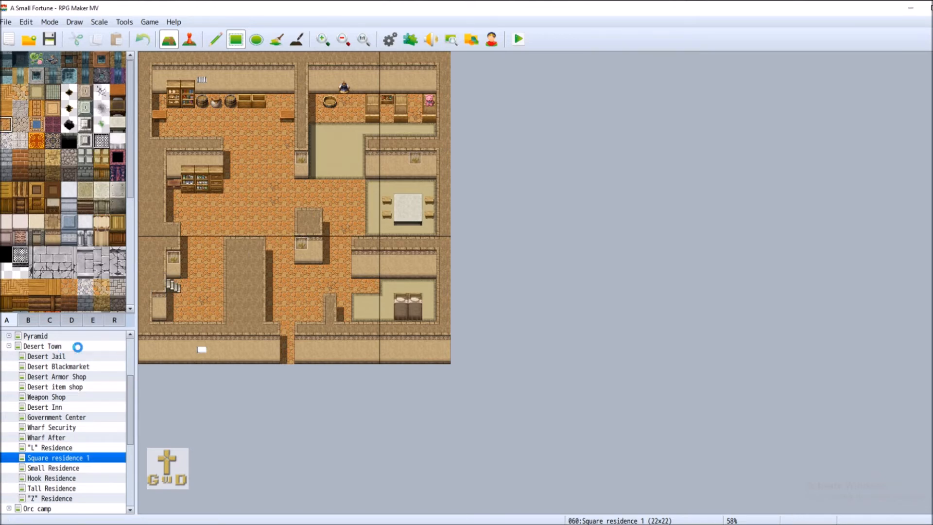
Examine the Desert Town exterior and the interiors of Square residence 1, Small Residence, Hook Residence and Tall Residence
{"action": "left_click", "coordinate": [58, 346]}
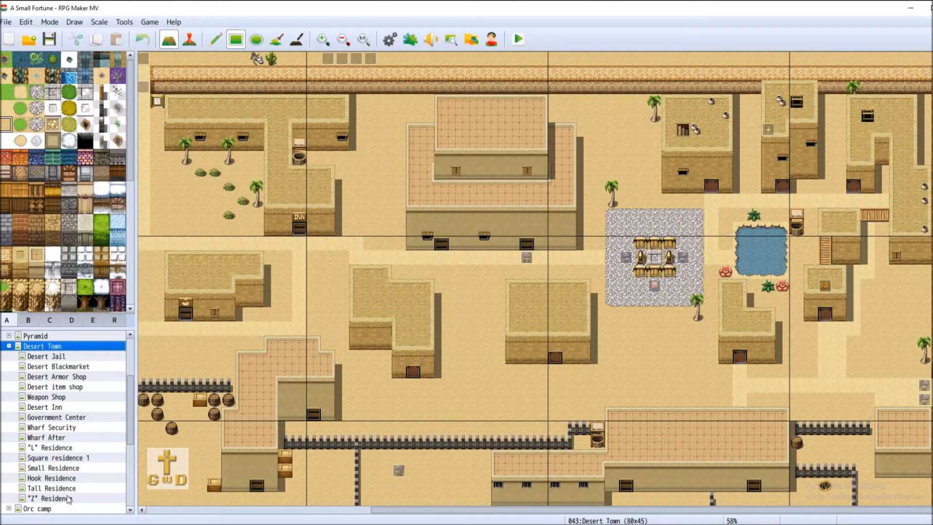
{"action": "left_click", "coordinate": [77, 457]}
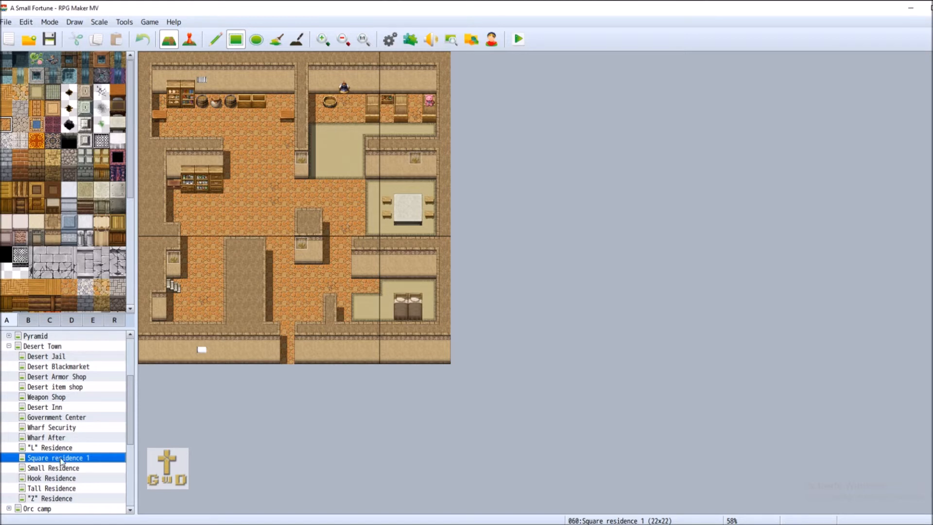
{"action": "left_click", "coordinate": [98, 469]}
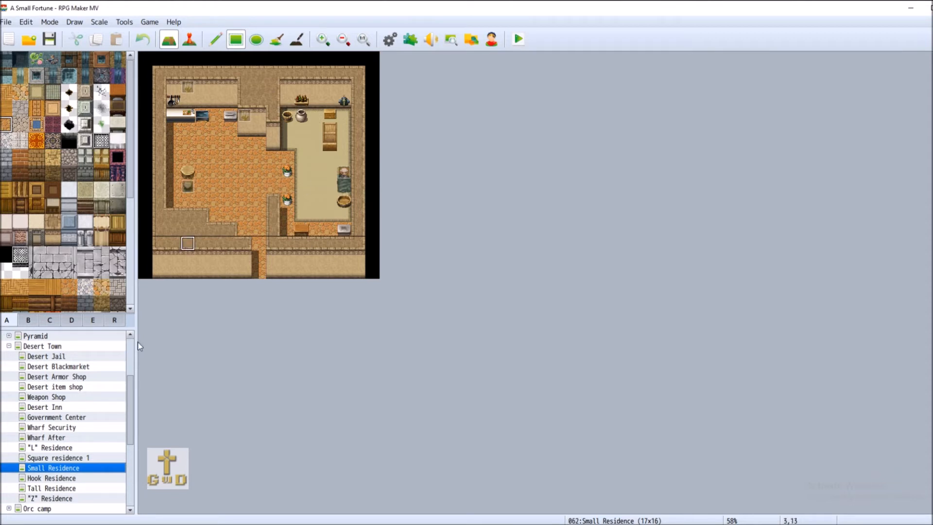
{"action": "left_click", "coordinate": [88, 479]}
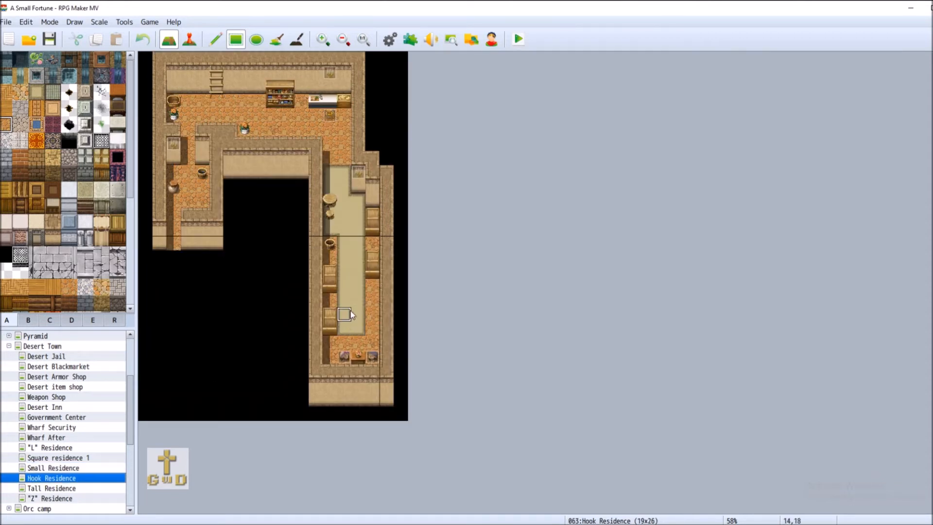
{"action": "left_click", "coordinate": [78, 488]}
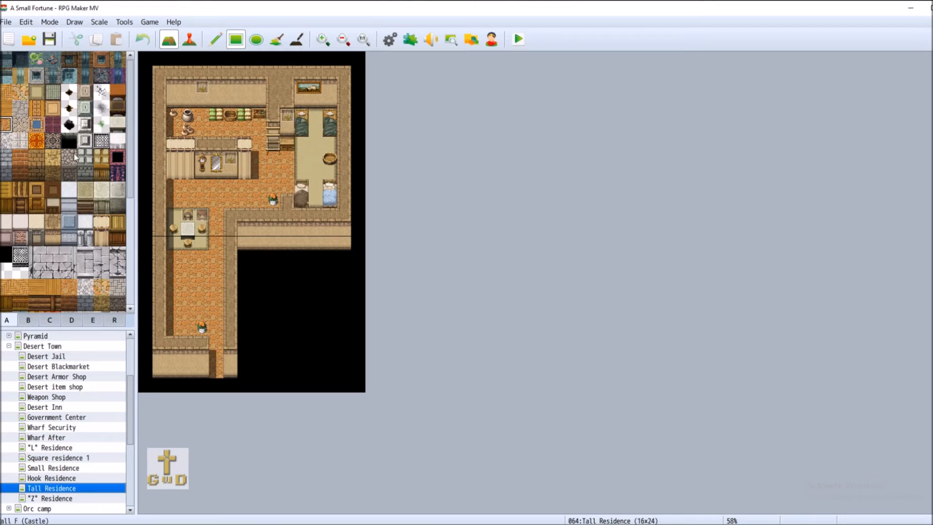
Cover the western room's floor in "Z" Residence with the plain tan carpet tile, from the north wall to the south wall
{"action": "left_click", "coordinate": [39, 94]}
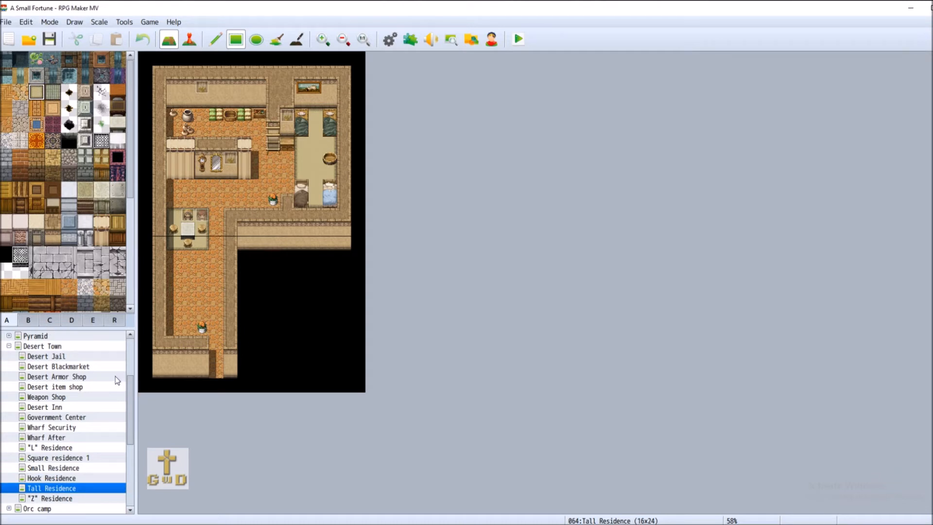
{"action": "left_click", "coordinate": [62, 499]}
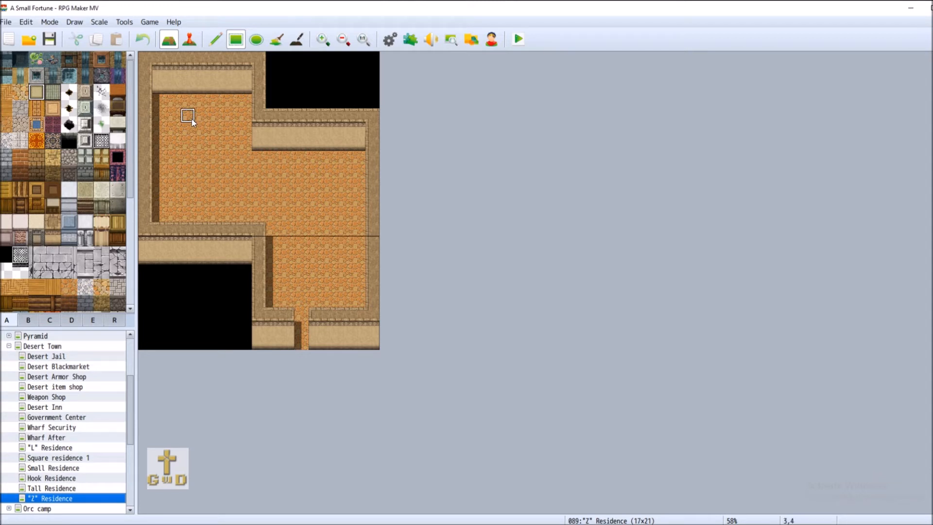
{"action": "left_click_drag", "start_coordinate": [165, 106], "coordinate": [239, 180]}
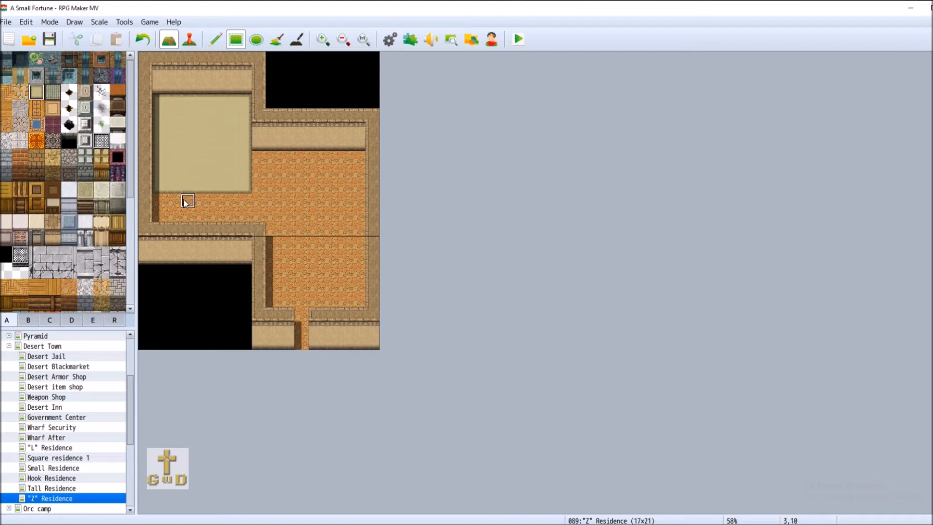
{"action": "left_click_drag", "start_coordinate": [161, 197], "coordinate": [244, 215]}
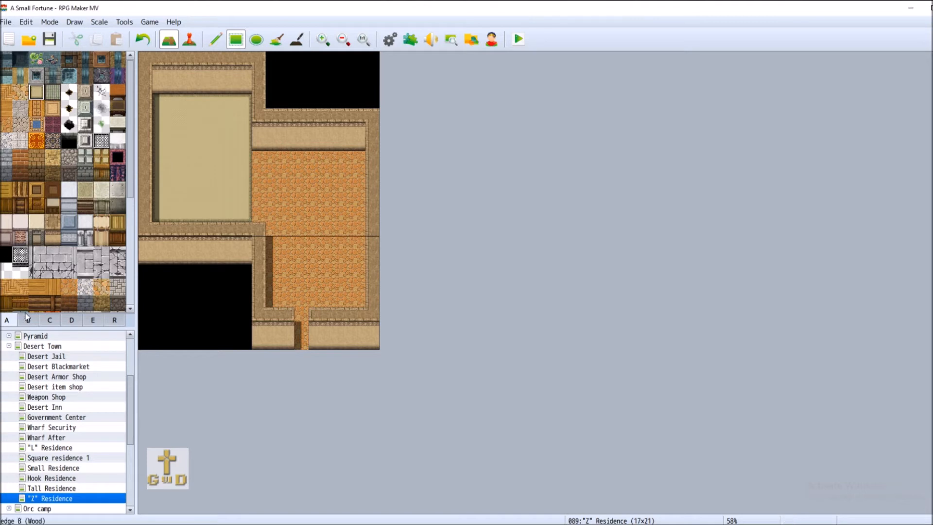
Place two blue single beds side by side at the north wall of the carpeted room, trying them one tile lower as well
{"action": "left_click", "coordinate": [34, 320]}
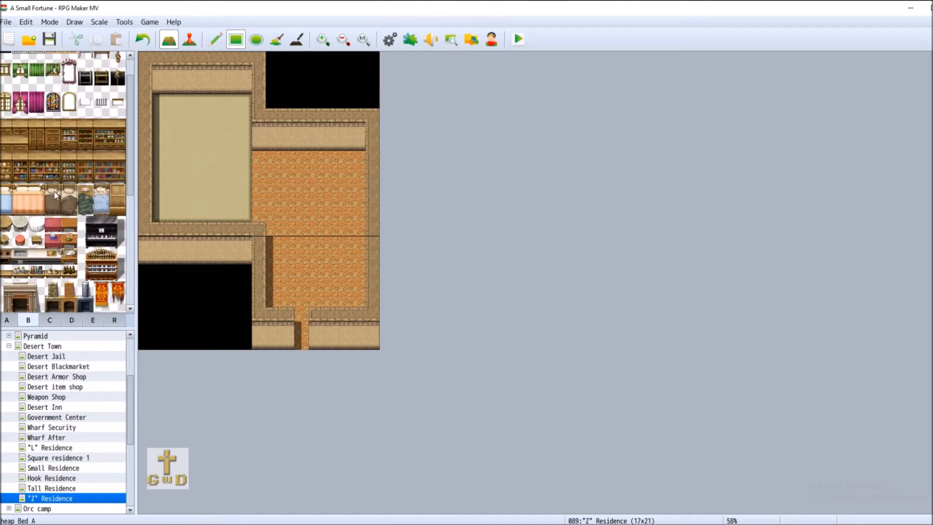
{"action": "left_click", "coordinate": [5, 200]}
{"action": "left_click", "coordinate": [170, 87]}
{"action": "left_click", "coordinate": [186, 89]}
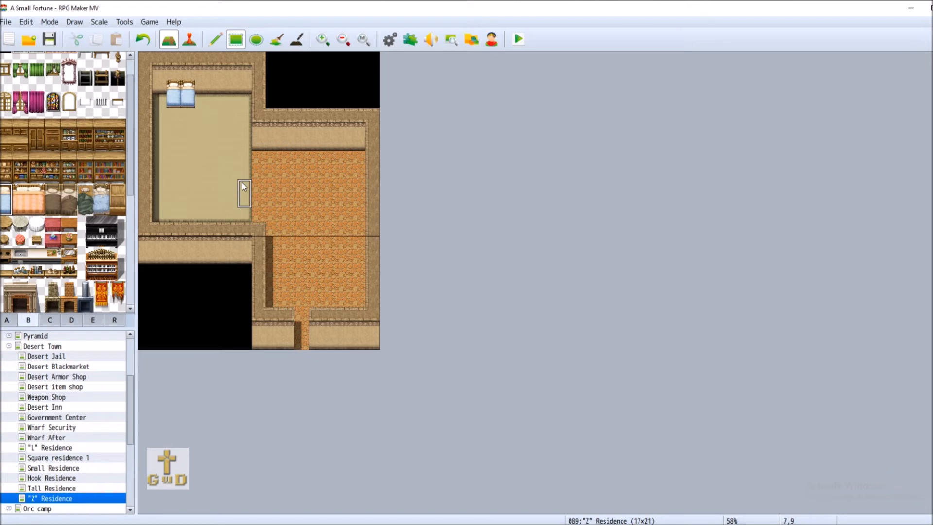
{"action": "left_click", "coordinate": [142, 39]}
{"action": "key", "text": "ctrl+z"}
{"action": "left_click", "coordinate": [172, 114]}
{"action": "left_click", "coordinate": [188, 115]}
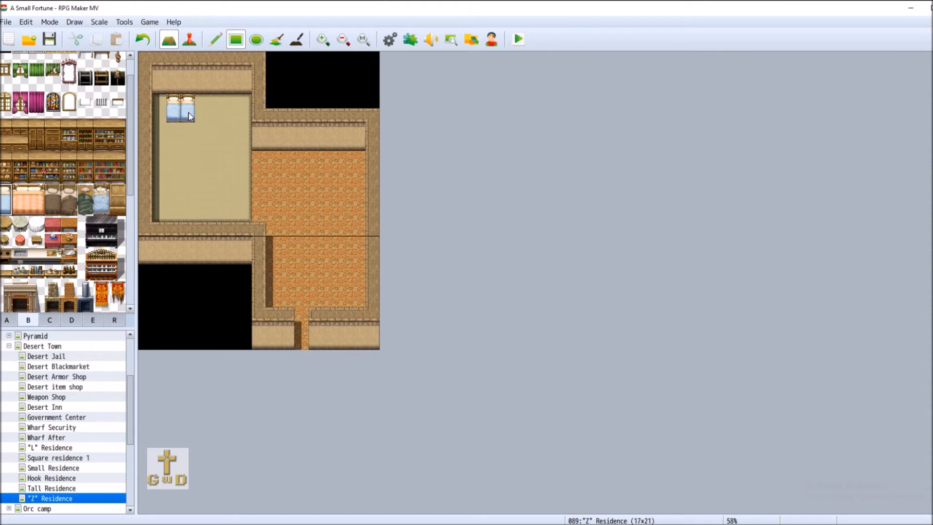
{"action": "left_click", "coordinate": [148, 40]}
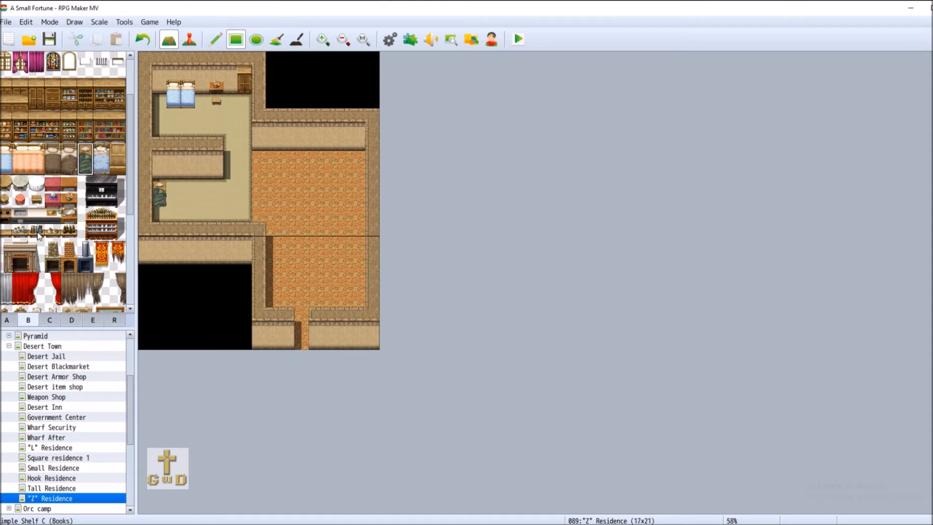
Place a small wooden shelf at the east end of the carpeted room's inner wall
{"action": "left_click", "coordinate": [7, 231]}
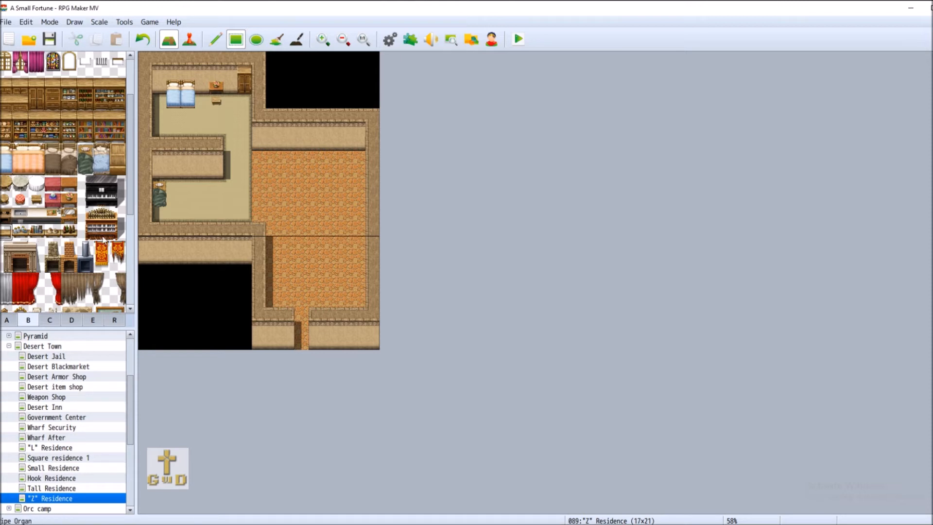
{"action": "left_click", "coordinate": [216, 172]}
{"action": "left_click", "coordinate": [7, 321]}
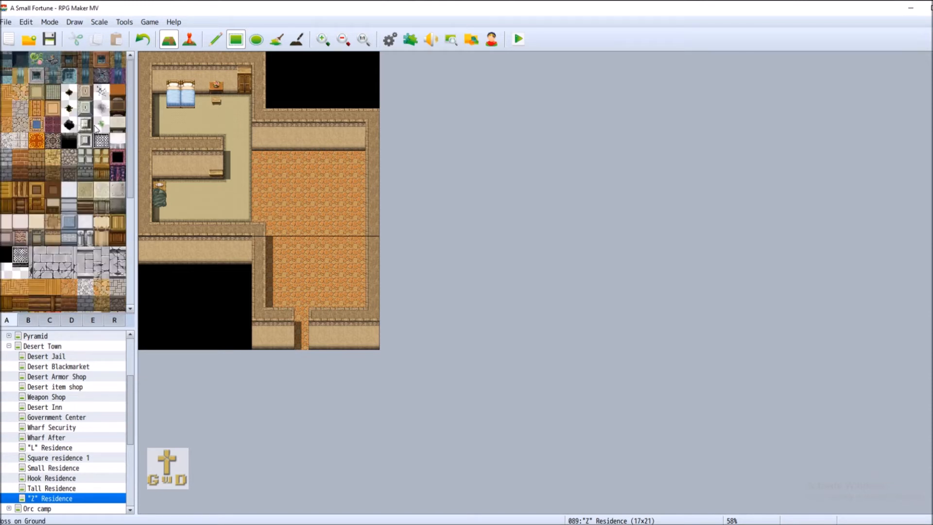
Set a small round table in the orange-floored eastern room with stools on its north, east and west sides
{"action": "left_click", "coordinate": [32, 320]}
{"action": "left_click", "coordinate": [6, 182]}
{"action": "left_click", "coordinate": [343, 186]}
{"action": "left_click", "coordinate": [5, 200]}
{"action": "left_click", "coordinate": [344, 174]}
{"action": "left_click", "coordinate": [357, 186]}
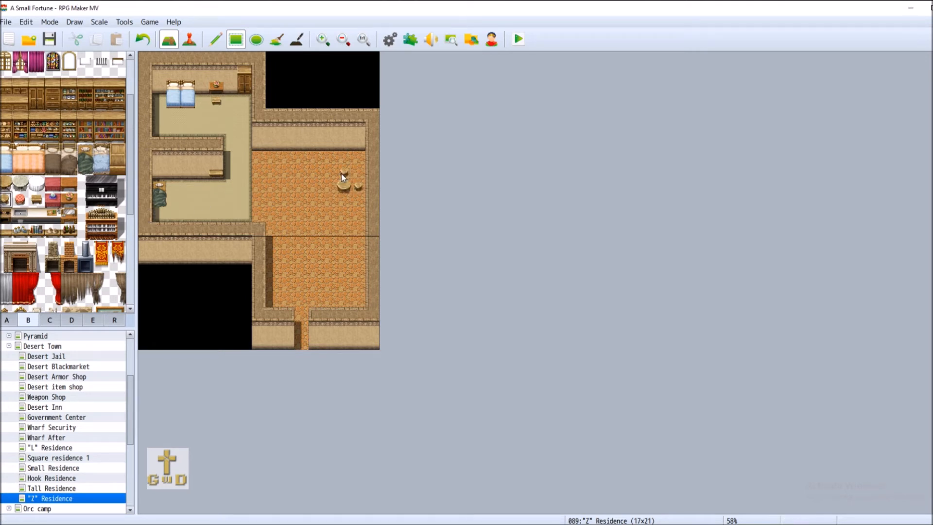
{"action": "left_click", "coordinate": [329, 188]}
Hang a clock near the west end of the eastern room's north wall and a mirror beside the bedroom wardrobe, and save the project
{"action": "scroll", "coordinate": [67, 292], "scroll_direction": "down", "scroll_amount": 3}
{"action": "left_click", "coordinate": [6, 239]}
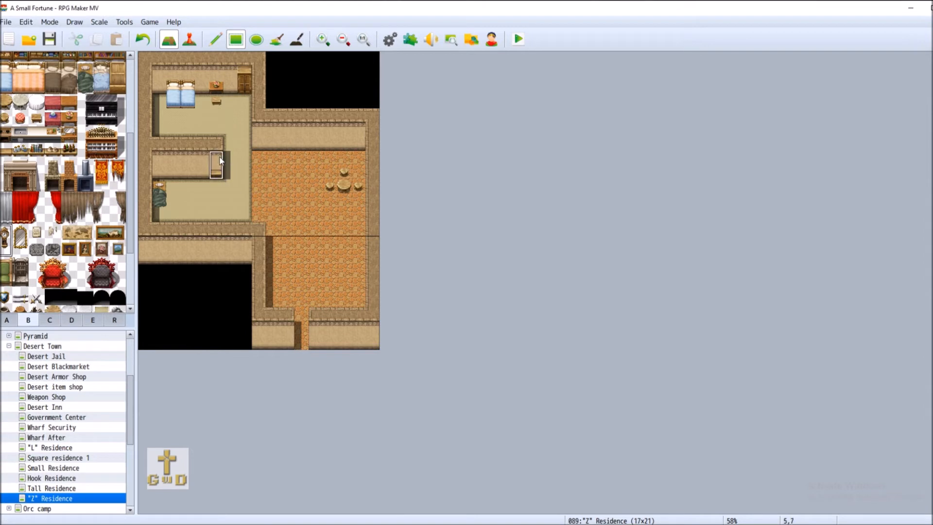
{"action": "left_click", "coordinate": [272, 136]}
{"action": "left_click", "coordinate": [20, 239]}
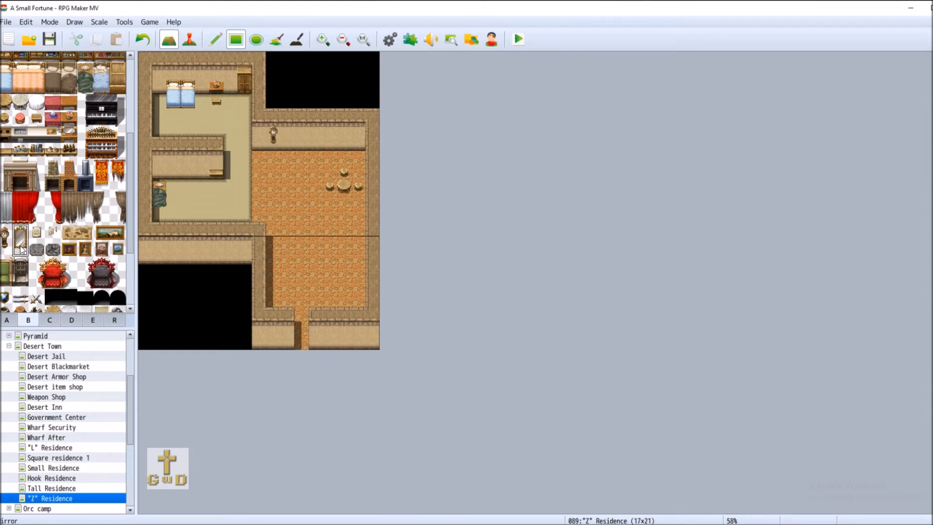
{"action": "left_click", "coordinate": [230, 73]}
{"action": "left_click", "coordinate": [50, 40]}
Create a map under Desert Town named Square Building sqaut with the 0003 Inside tileset, width 18 and height 18
{"action": "left_click", "coordinate": [53, 345]}
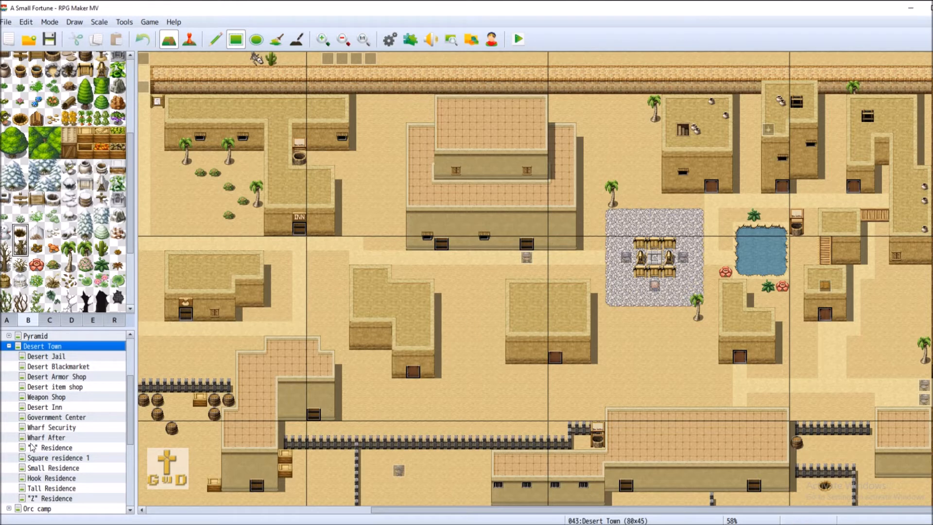
{"action": "right_click", "coordinate": [64, 346]}
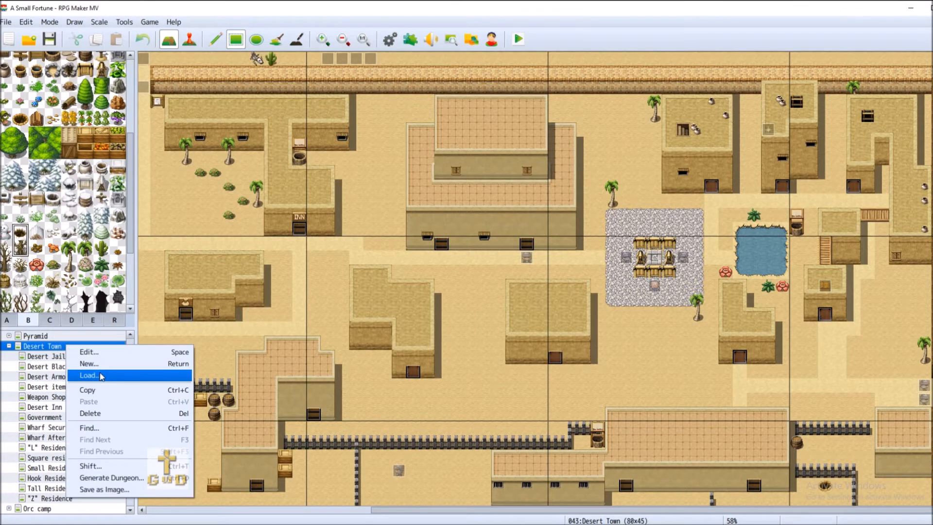
{"action": "left_click", "coordinate": [89, 363]}
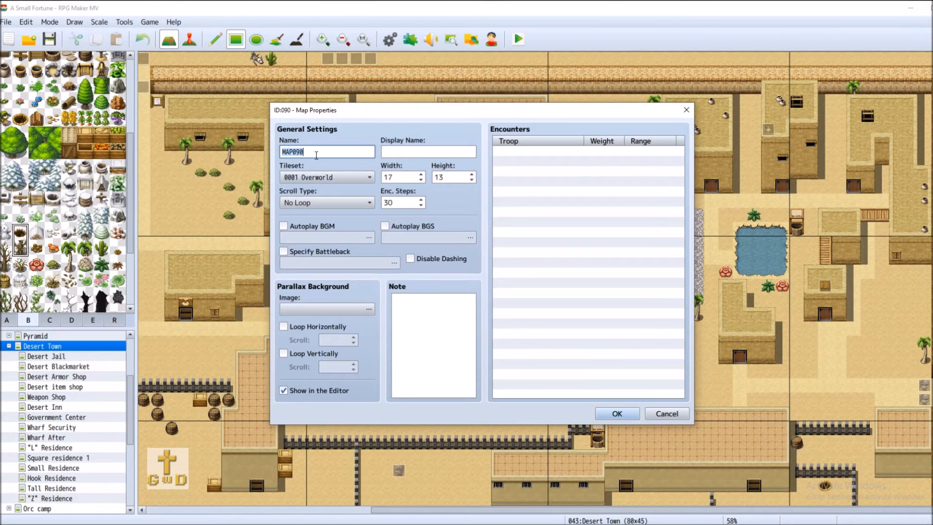
{"action": "type", "text": "Square Building 2"}
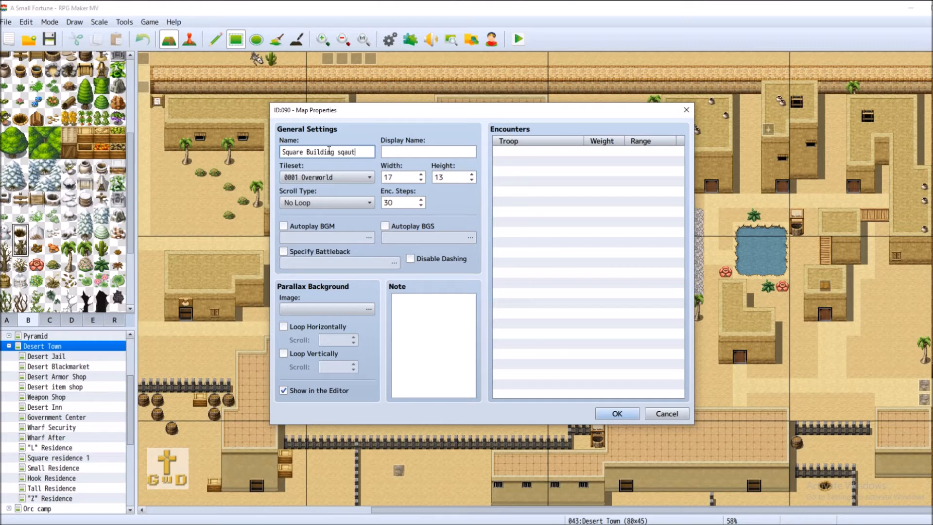
{"action": "left_click", "coordinate": [340, 177]}
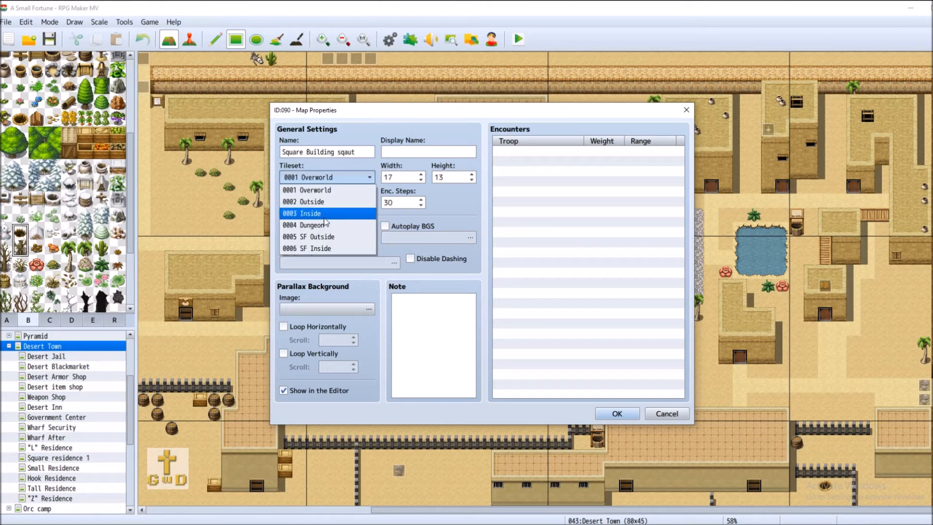
{"action": "left_click", "coordinate": [329, 213]}
{"action": "left_click_drag", "start_coordinate": [472, 114], "coordinate": [266, 113]}
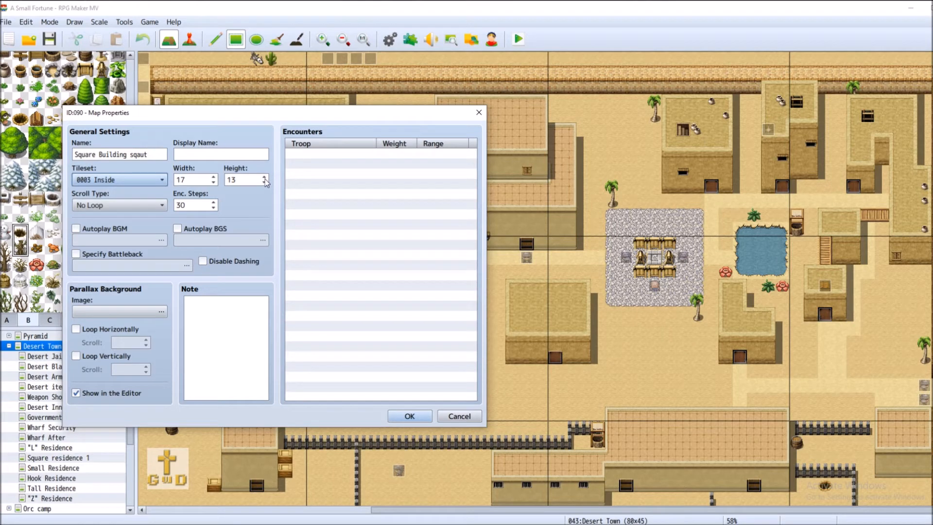
{"action": "left_click", "coordinate": [213, 177]}
{"action": "double_click", "coordinate": [248, 180]}
{"action": "type", "text": "1"}
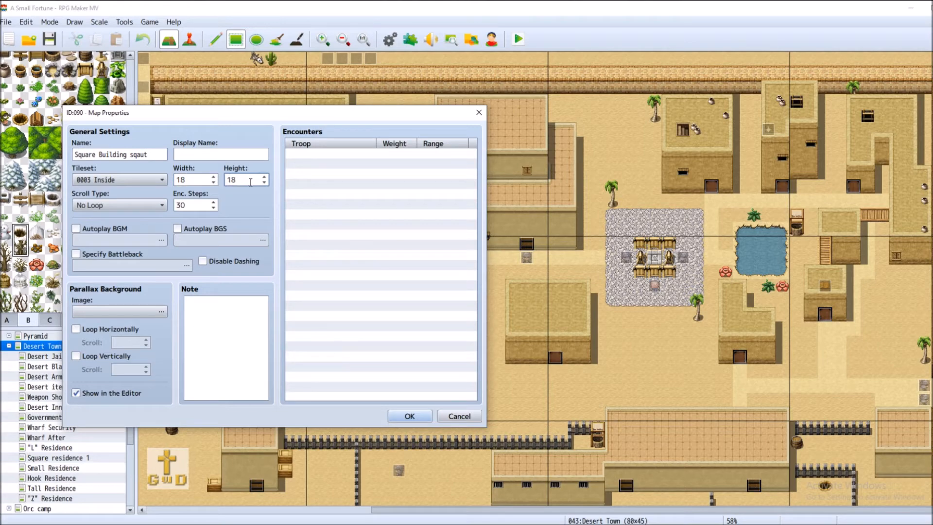
{"action": "left_click", "coordinate": [408, 416]}
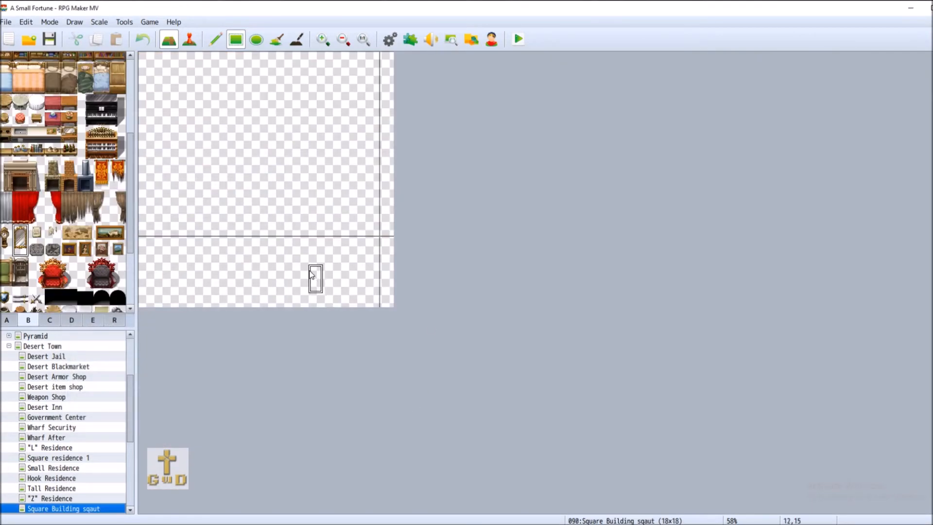
Paint a square interior in the new map with an orange stone floor and tan walls along the north and south sides
{"action": "left_click_drag", "start_coordinate": [173, 87], "coordinate": [374, 90]}
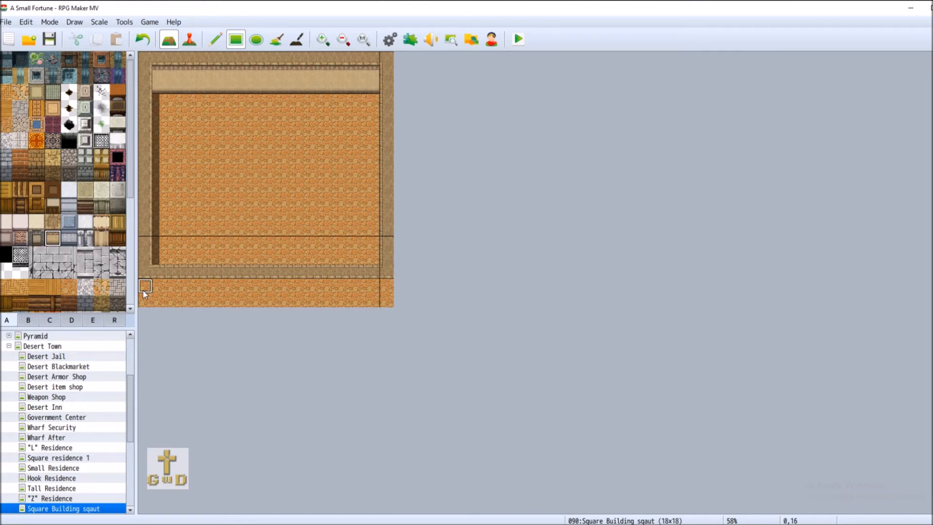
{"action": "left_click_drag", "start_coordinate": [150, 302], "coordinate": [387, 307]}
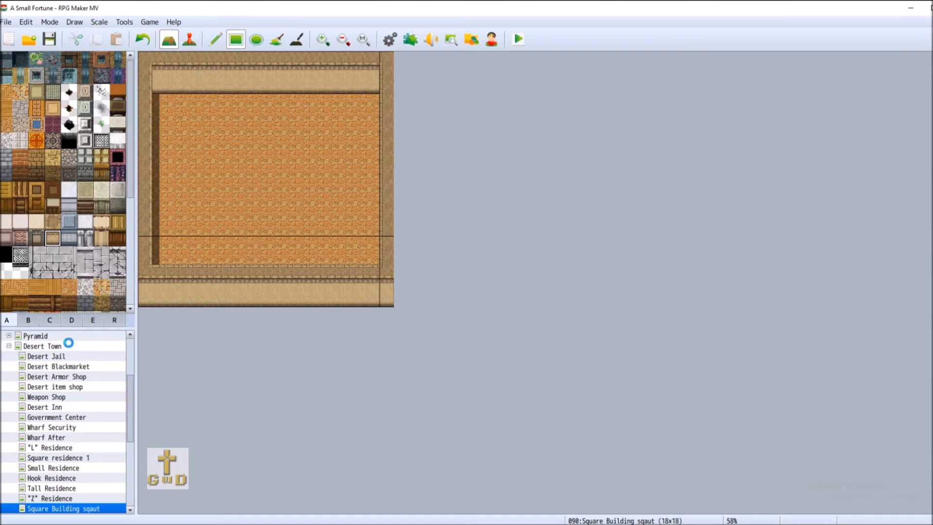
Examine the buildings across the Desert Town map, from the western docks to the central plaza
{"action": "left_click", "coordinate": [92, 344]}
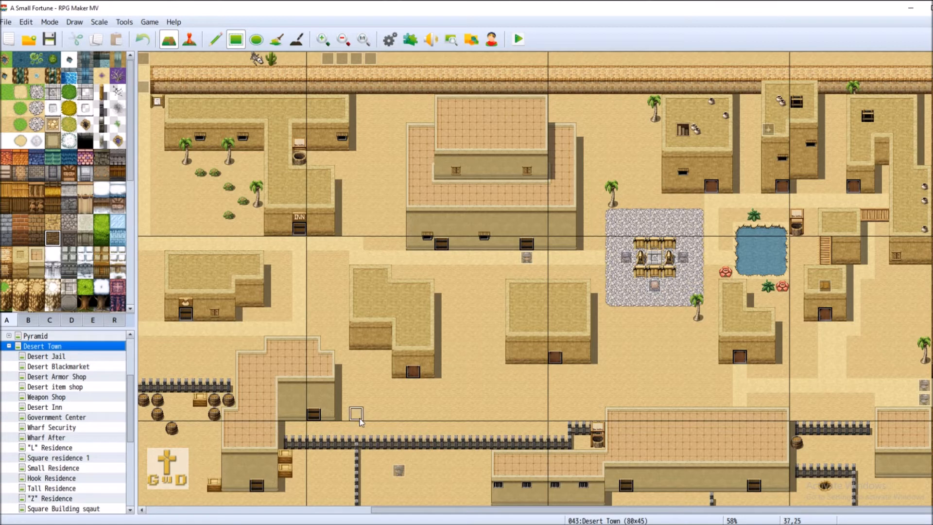
{"action": "left_click_drag", "start_coordinate": [490, 512], "coordinate": [459, 514]}
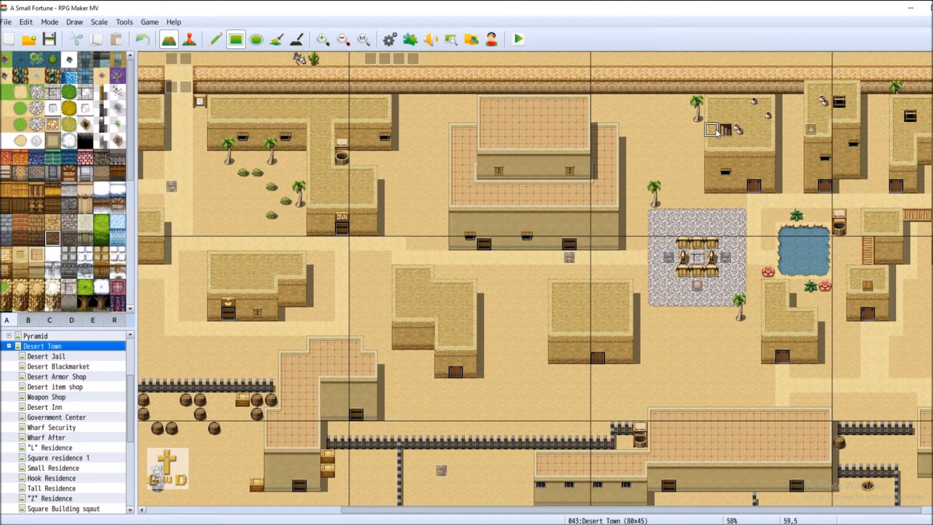
{"action": "left_click_drag", "start_coordinate": [477, 511], "coordinate": [508, 512]}
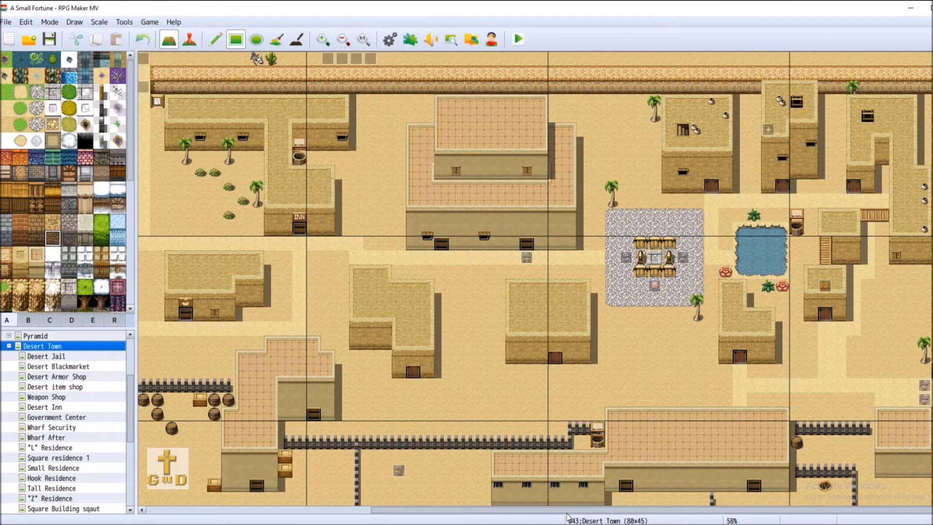
{"action": "left_click_drag", "start_coordinate": [565, 513], "coordinate": [361, 522]}
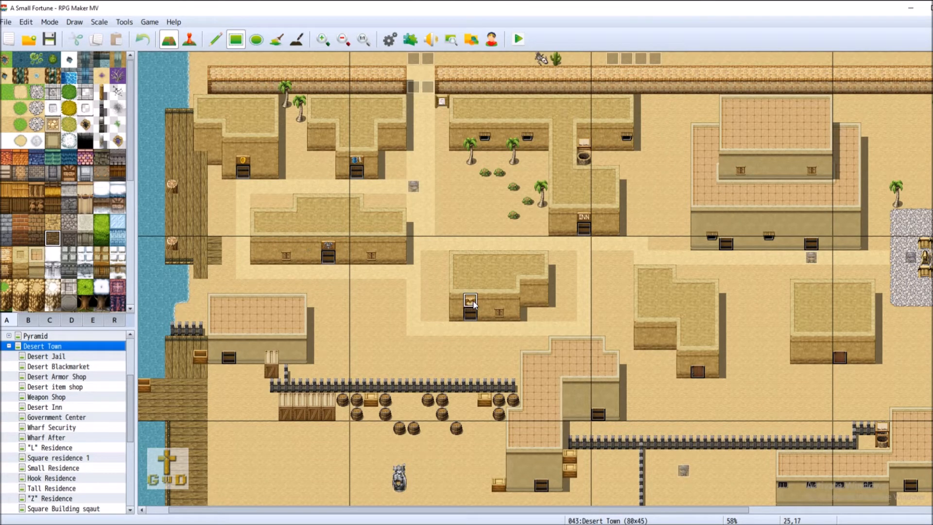
{"action": "left_click_drag", "start_coordinate": [412, 510], "coordinate": [613, 510]}
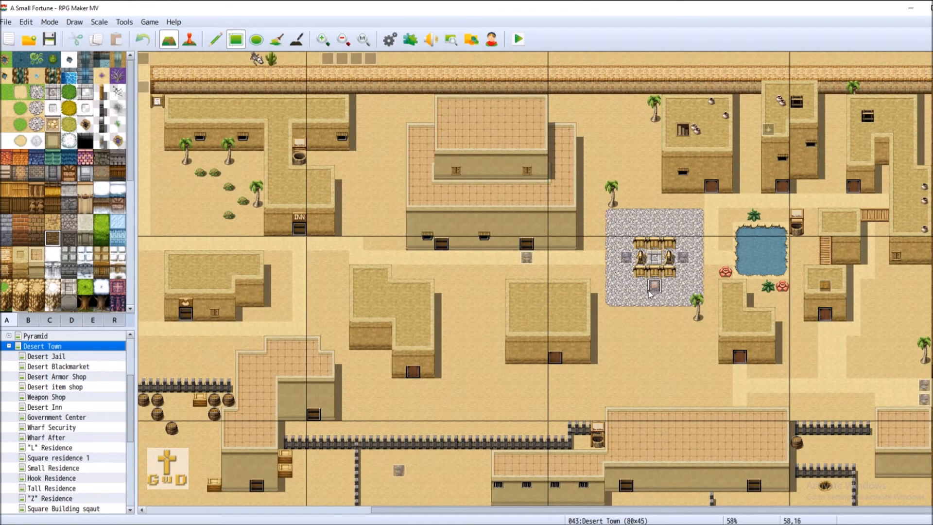
Rename the Square Building sqaut map as Square Building squat
{"action": "left_click", "coordinate": [102, 513]}
{"action": "right_click", "coordinate": [102, 513]}
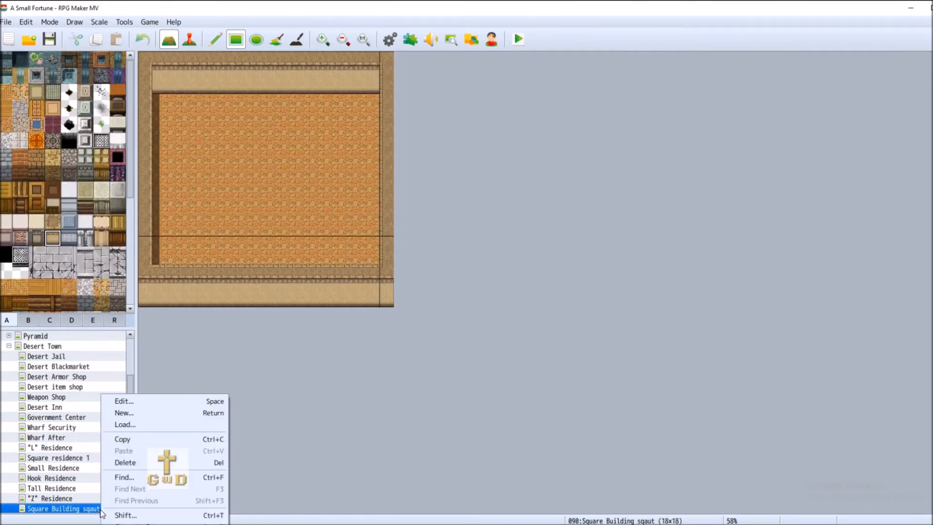
{"action": "left_click", "coordinate": [145, 401]}
{"action": "left_click", "coordinate": [366, 151]}
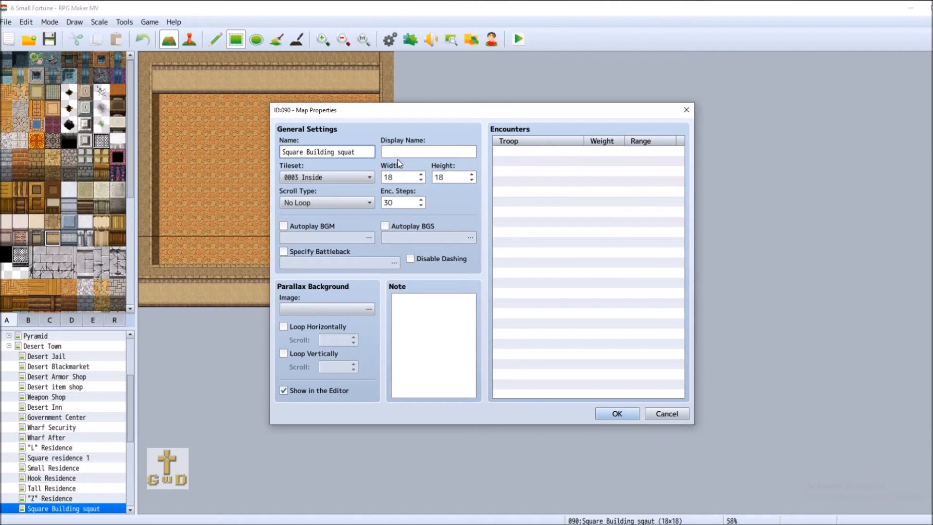
{"action": "left_click", "coordinate": [617, 414]}
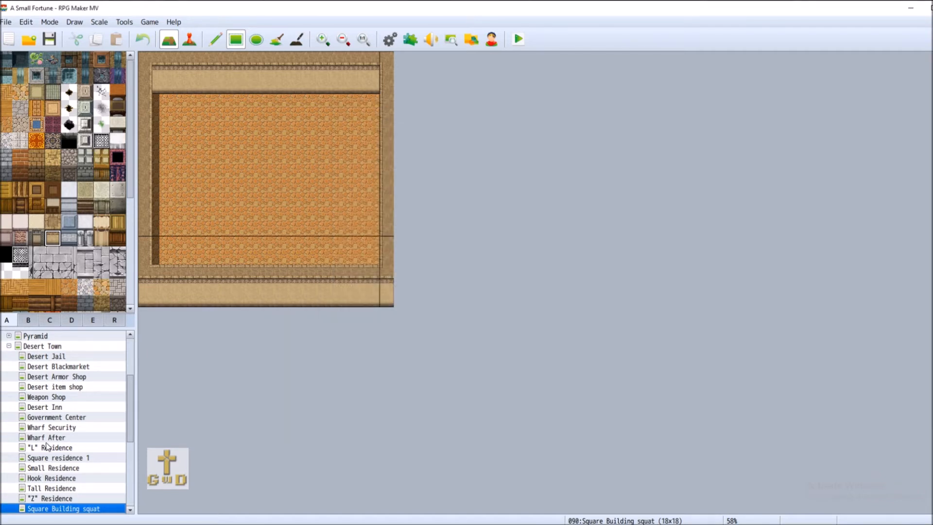
Rename the Square residence 1 map as Square residence tall
{"action": "right_click", "coordinate": [85, 459]}
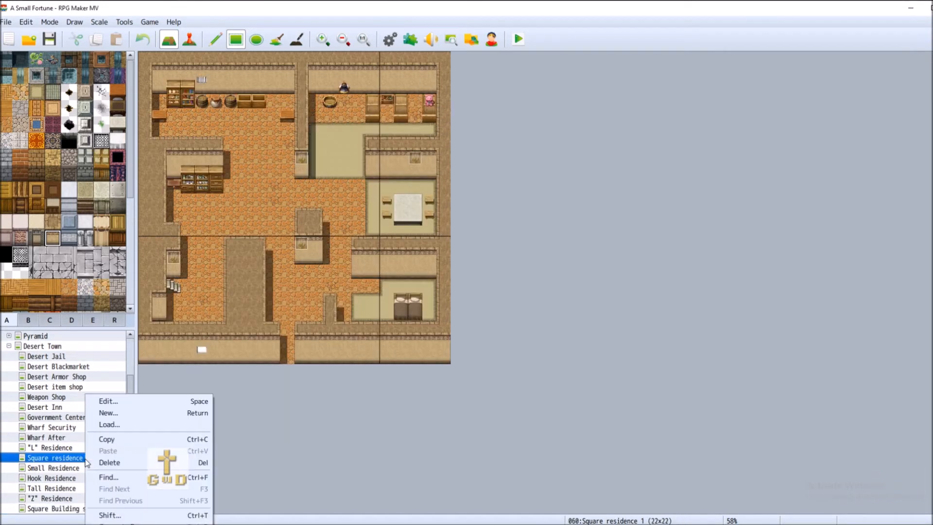
{"action": "left_click", "coordinate": [121, 402]}
{"action": "left_click", "coordinate": [367, 153]}
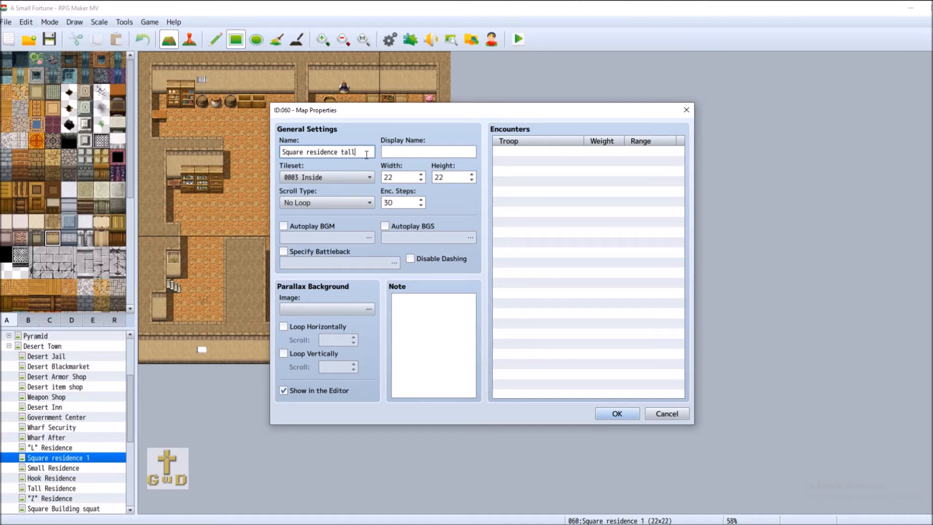
{"action": "left_click", "coordinate": [618, 415]}
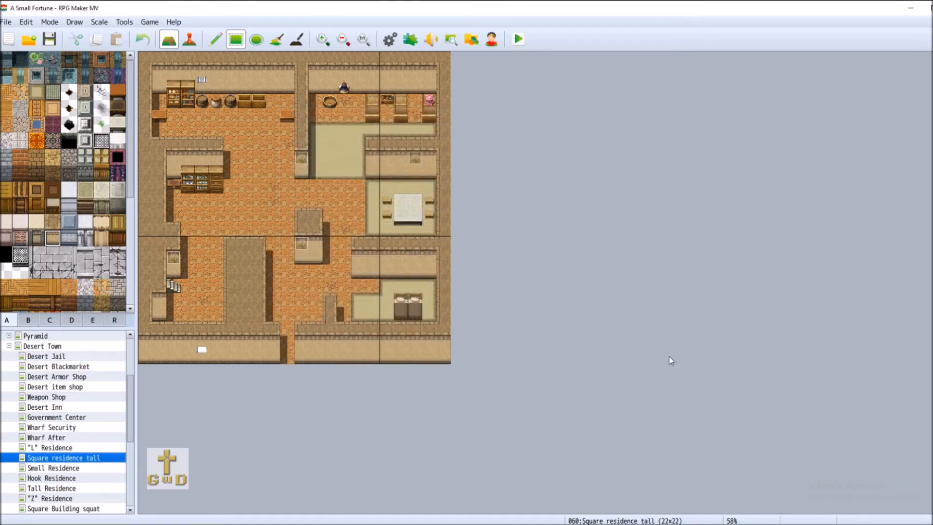
Place a wooden stall-frame tile on the roof of the square building west of the plaza in the Desert Town map
{"action": "left_click", "coordinate": [78, 509]}
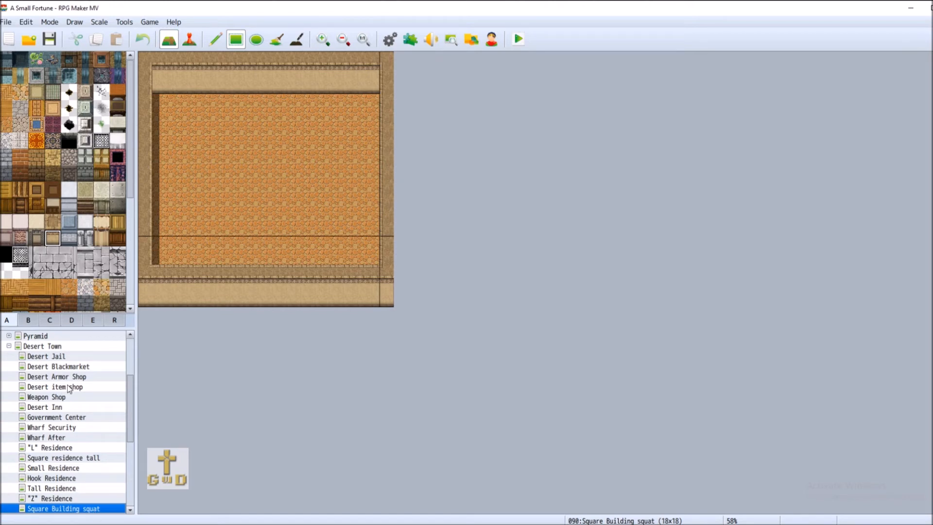
{"action": "left_click", "coordinate": [66, 347]}
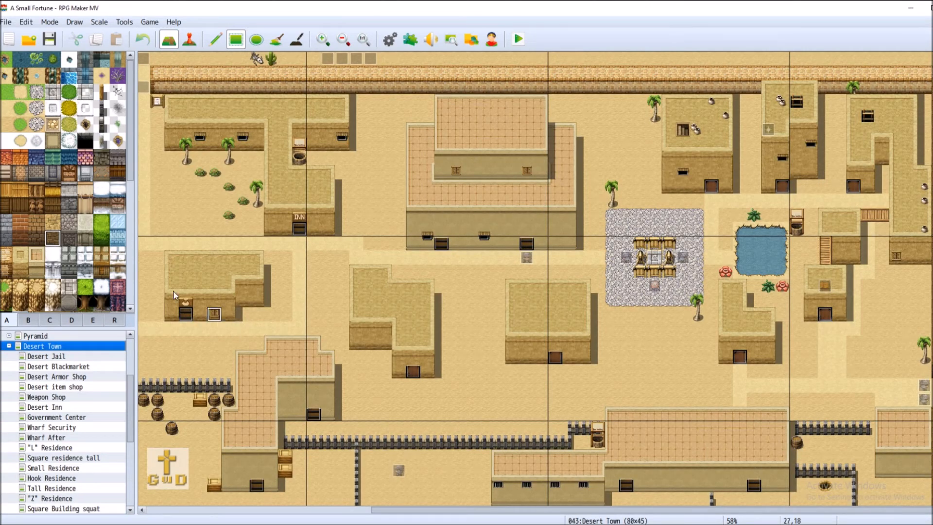
{"action": "left_click", "coordinate": [29, 321]}
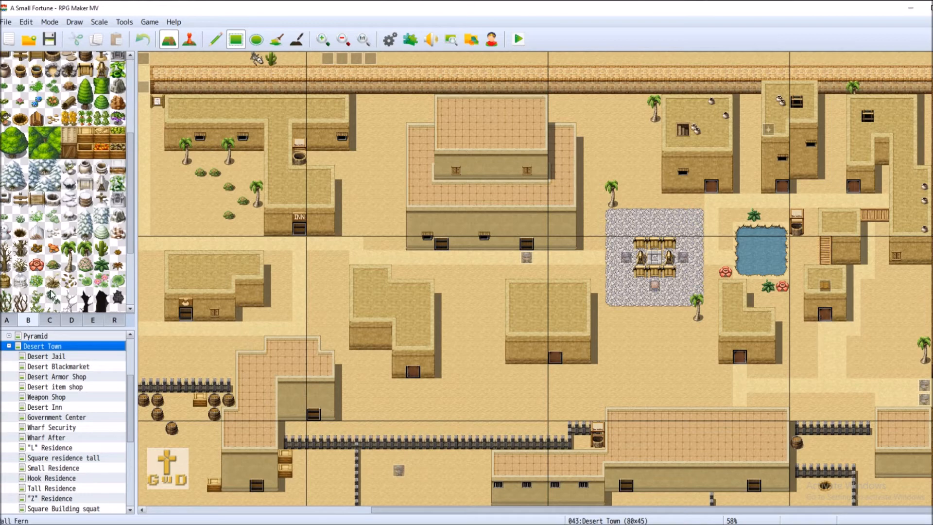
{"action": "scroll", "coordinate": [49, 302], "scroll_direction": "up", "scroll_amount": 3}
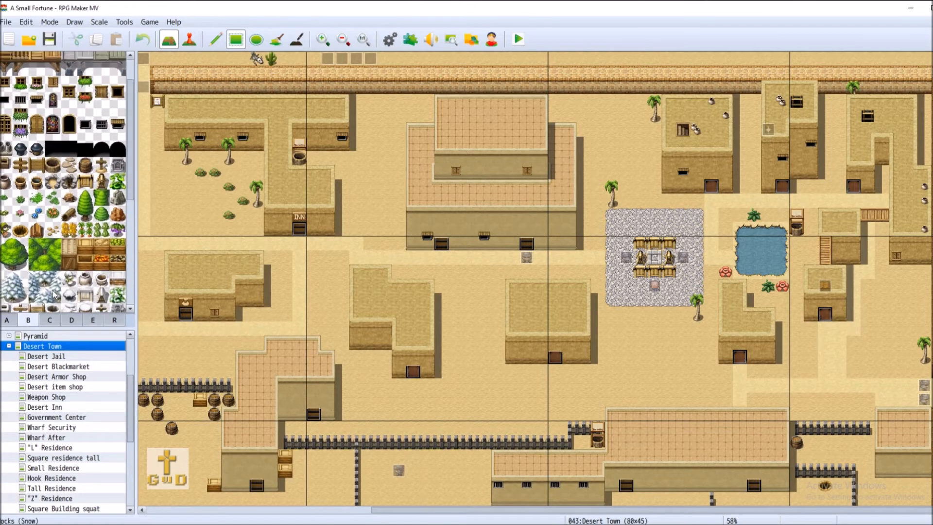
{"action": "left_click", "coordinate": [49, 320]}
{"action": "scroll", "coordinate": [85, 294], "scroll_direction": "down", "scroll_amount": 5}
{"action": "scroll", "coordinate": [89, 285], "scroll_direction": "down", "scroll_amount": 5}
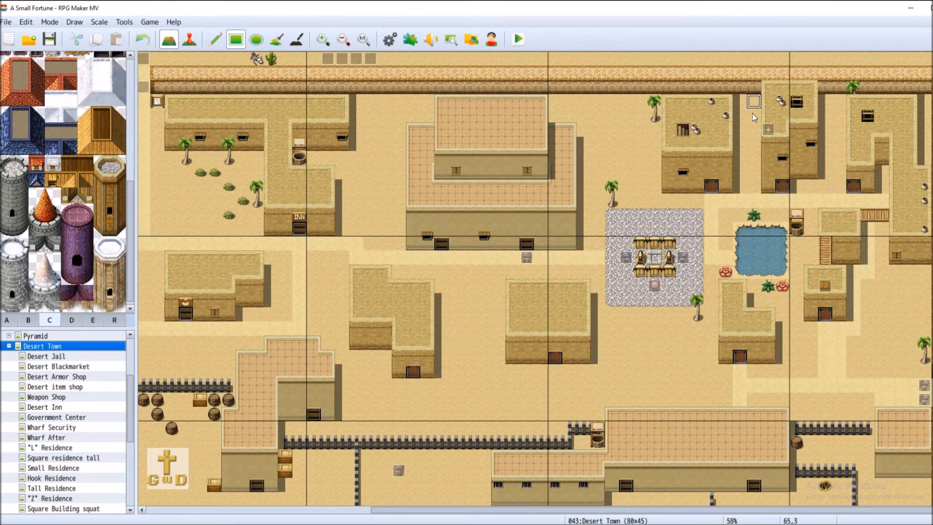
{"action": "scroll", "coordinate": [59, 276], "scroll_direction": "up", "scroll_amount": 3}
{"action": "scroll", "coordinate": [59, 275], "scroll_direction": "up", "scroll_amount": 3}
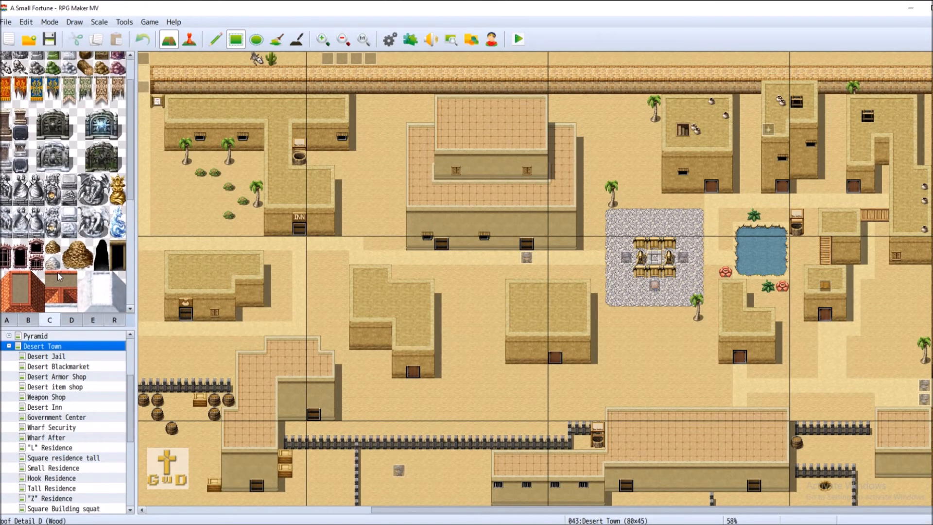
{"action": "left_click", "coordinate": [32, 322]}
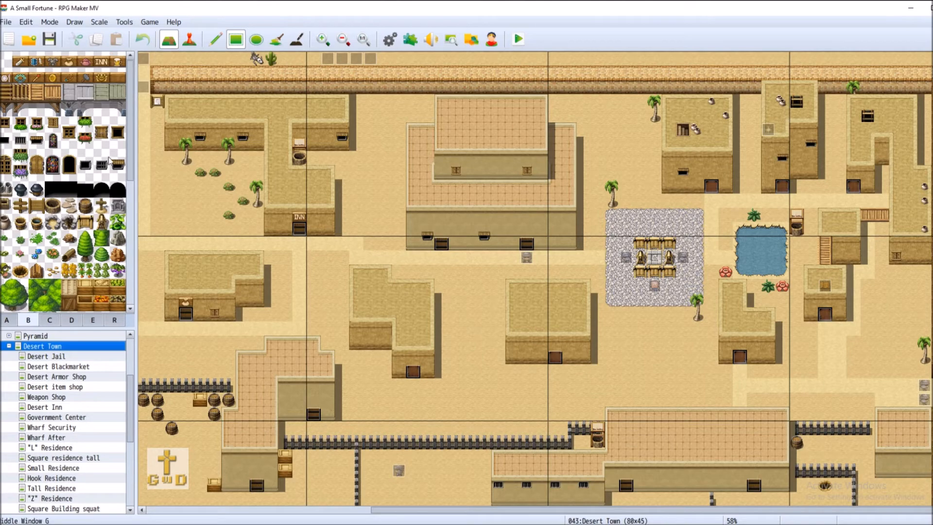
{"action": "scroll", "coordinate": [132, 141], "scroll_direction": "down", "scroll_amount": 2}
{"action": "left_click_drag", "start_coordinate": [132, 141], "coordinate": [136, 259]}
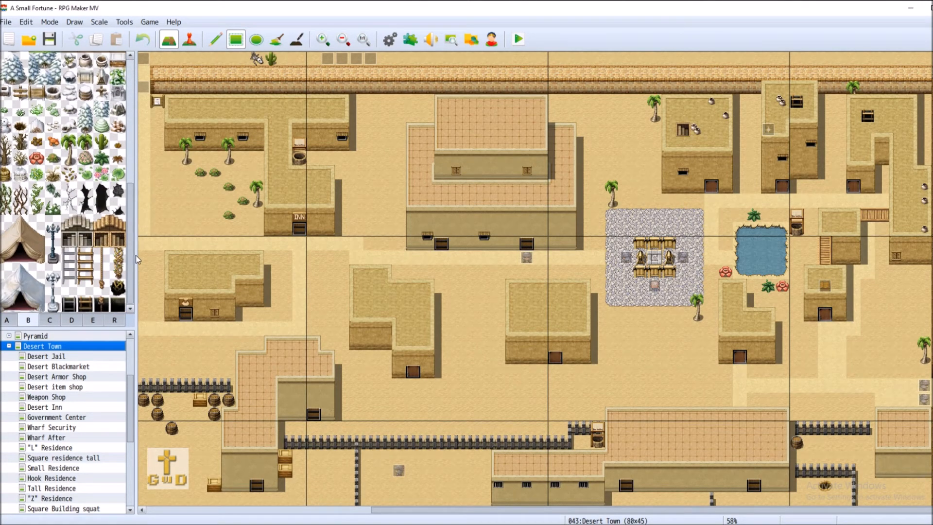
{"action": "left_click", "coordinate": [100, 242]}
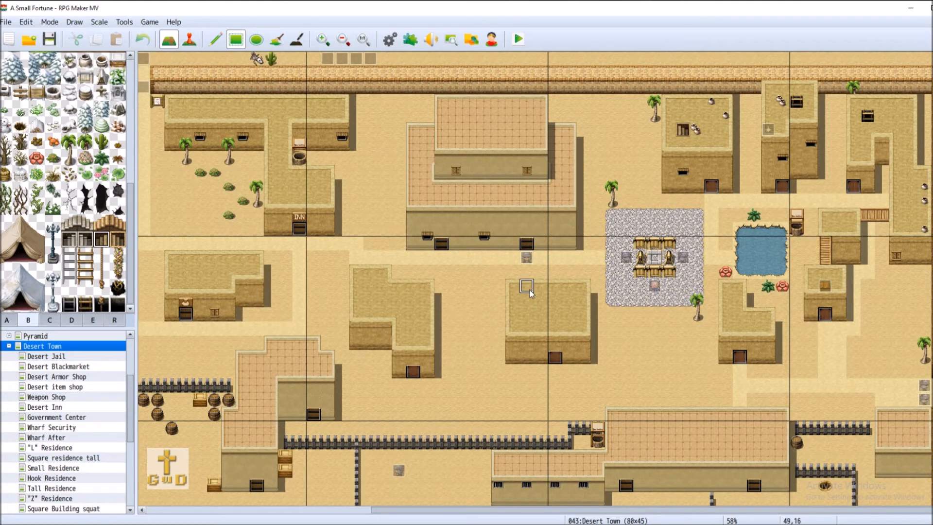
{"action": "left_click", "coordinate": [541, 300]}
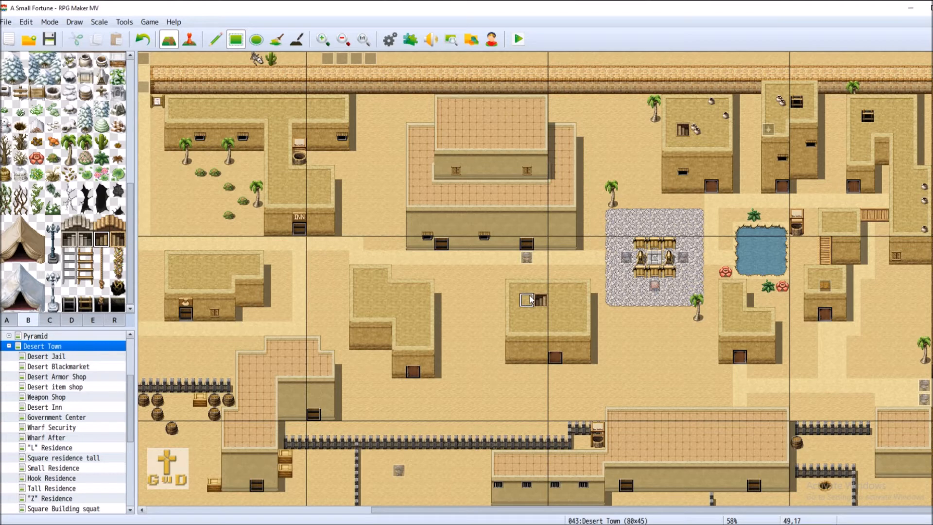
Paint a three-tile-wide desert wall block with a two-tile-high wall face in the north-central floor of the Square Building squat map
{"action": "left_click", "coordinate": [87, 508]}
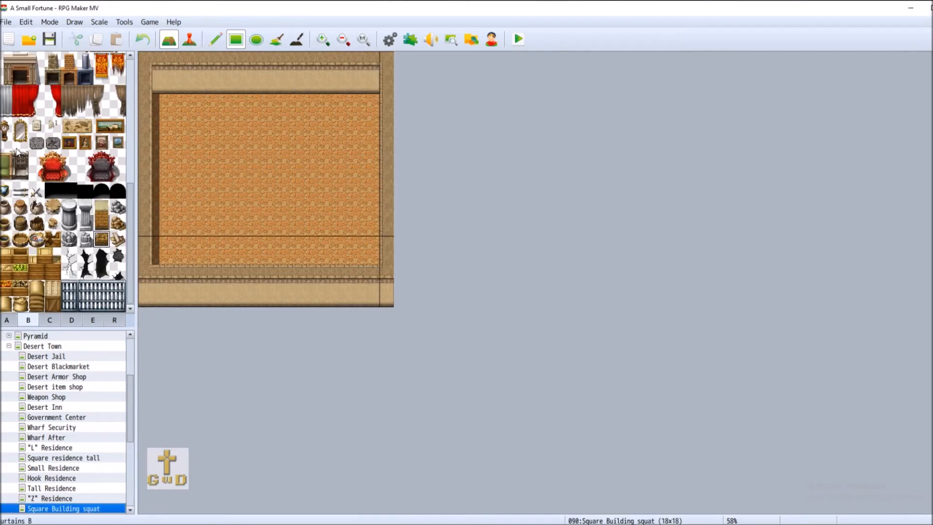
{"action": "left_click", "coordinate": [6, 320]}
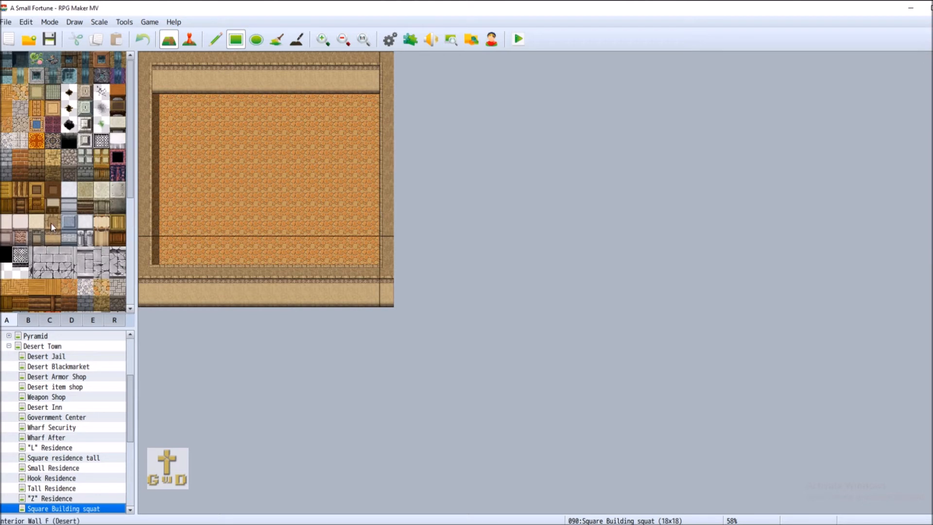
{"action": "left_click", "coordinate": [52, 225]}
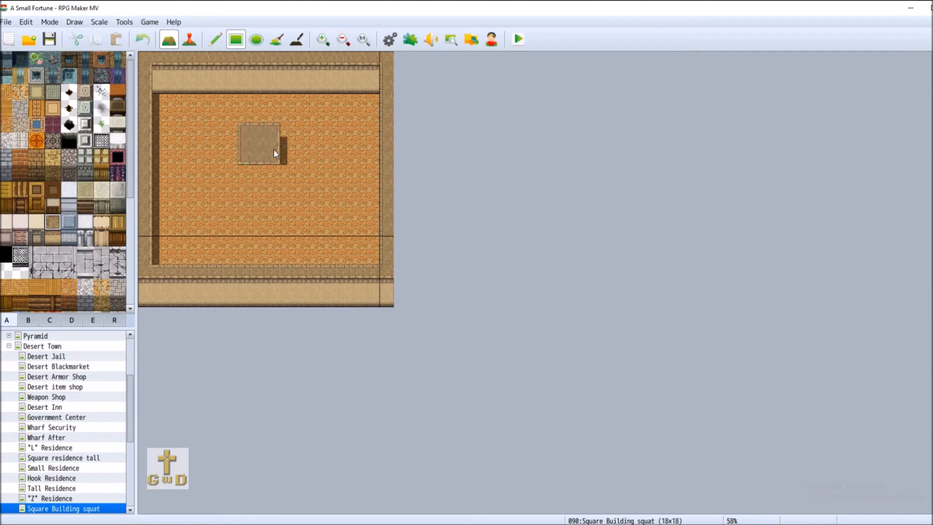
{"action": "left_click", "coordinate": [53, 242]}
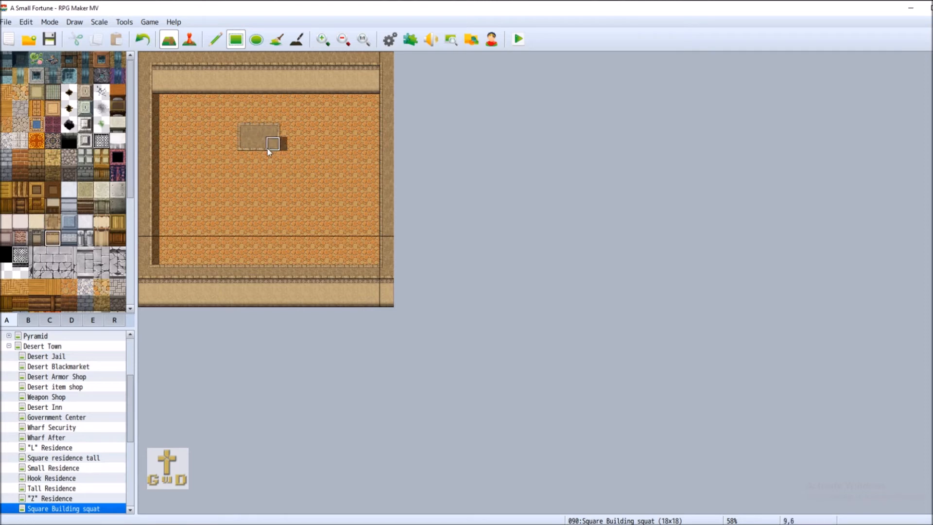
{"action": "left_click_drag", "start_coordinate": [245, 158], "coordinate": [277, 173]}
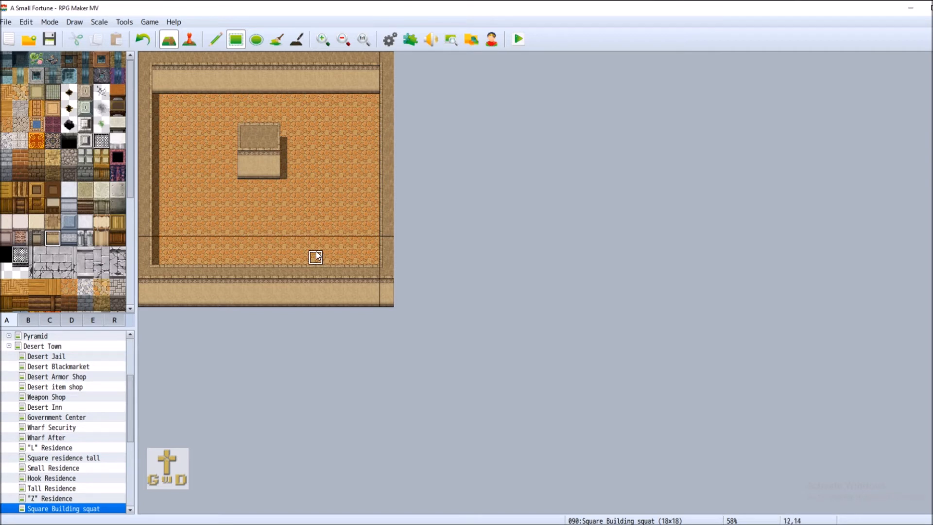
Extend the block's ceiling eastward as a one-tile-high strip five tiles long, discarding the wall tiles tried there first
{"action": "left_click_drag", "start_coordinate": [334, 148], "coordinate": [302, 144]}
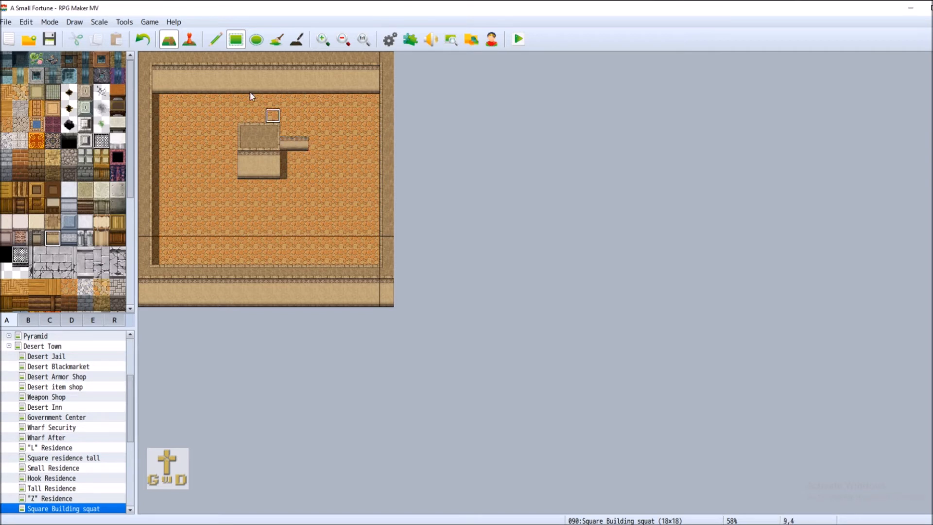
{"action": "left_click", "coordinate": [143, 38]}
{"action": "left_click", "coordinate": [55, 219]}
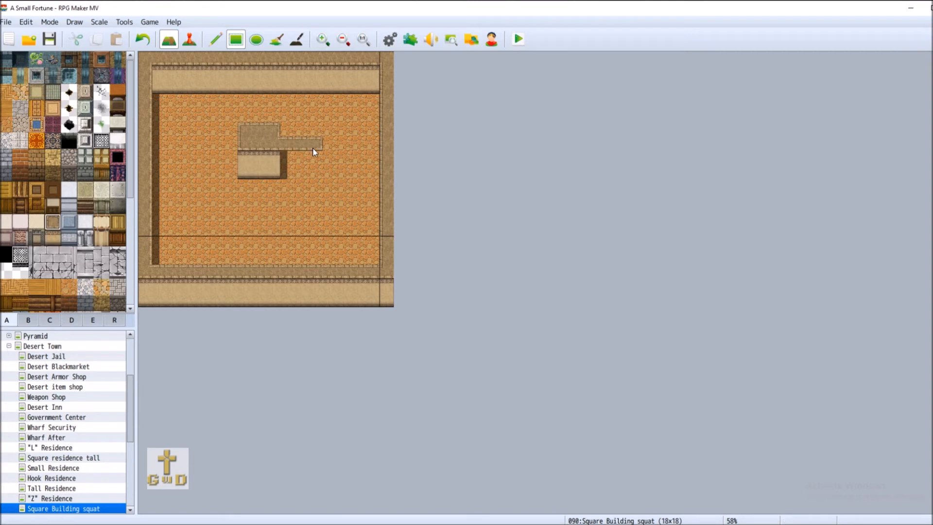
{"action": "left_click_drag", "start_coordinate": [314, 148], "coordinate": [338, 150]}
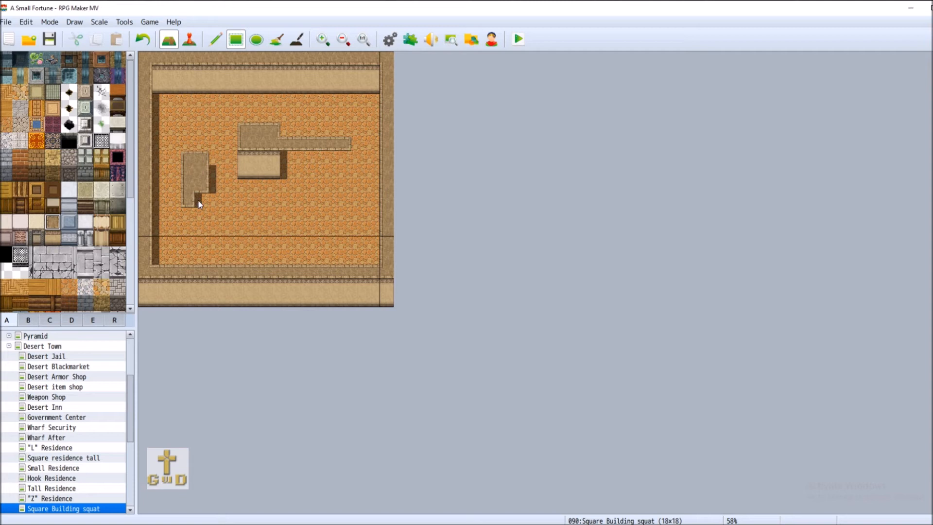
Paint a stepped partition with wall faces in the western part of the room and extend the north-central wall face along its whole ceiling
{"action": "left_click", "coordinate": [198, 215]}
{"action": "mouse_move", "coordinate": [197, 239]}
{"action": "left_mouse_down"}
{"action": "mouse_move", "coordinate": [199, 230]}
{"action": "mouse_move", "coordinate": [203, 257]}
{"action": "left_mouse_up"}
{"action": "left_click", "coordinate": [53, 237]}
{"action": "left_click_drag", "start_coordinate": [188, 214], "coordinate": [185, 228]}
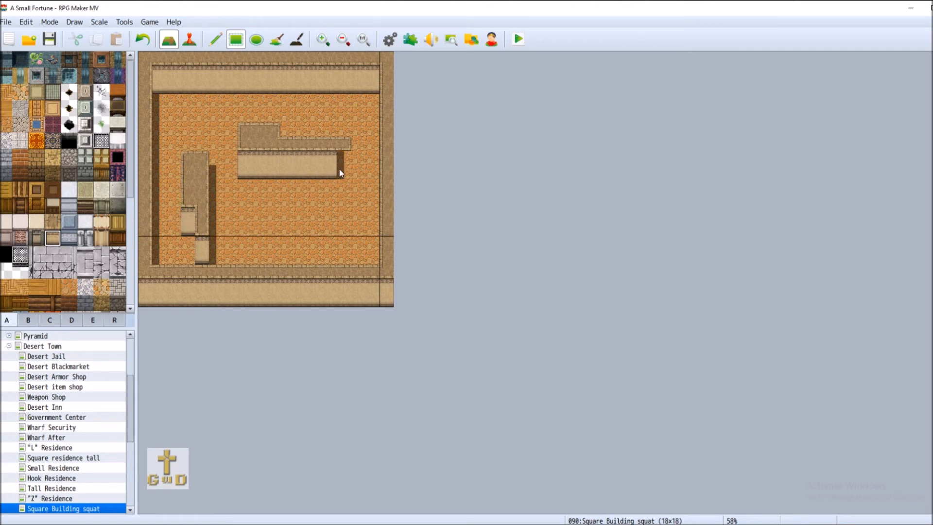
{"action": "left_click_drag", "start_coordinate": [337, 169], "coordinate": [344, 171]}
Cut a one-tile-wide orange floor doorway through the south wall and erase the western partition's southern leg with the same floor
{"action": "left_click", "coordinate": [6, 125]}
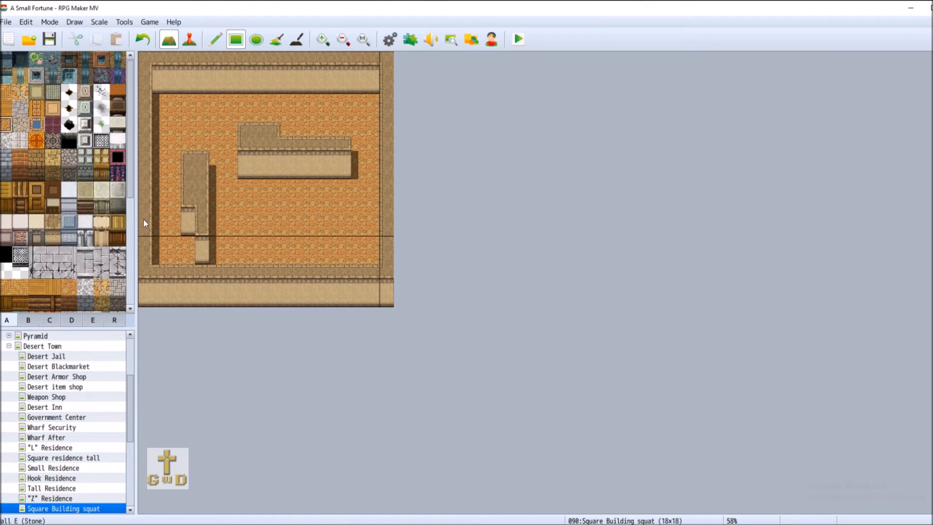
{"action": "left_click_drag", "start_coordinate": [243, 266], "coordinate": [243, 302]}
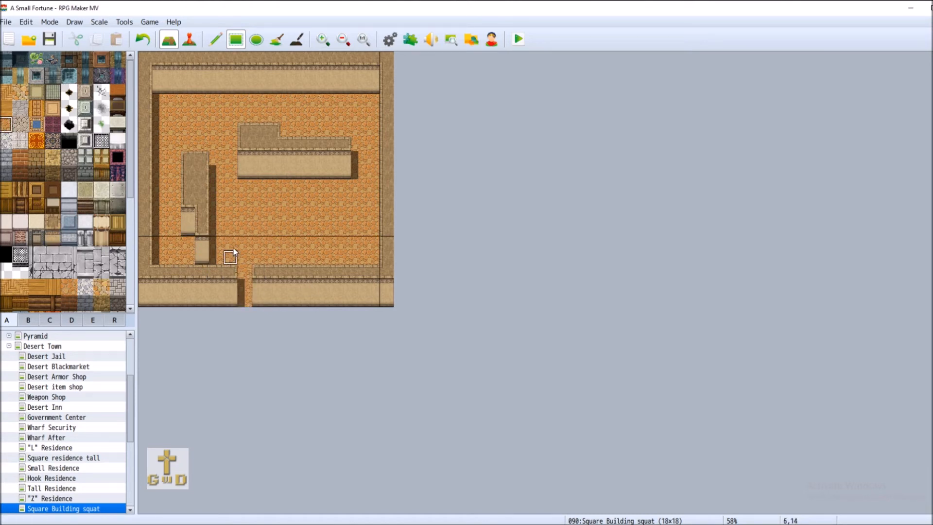
{"action": "left_click", "coordinate": [201, 227]}
{"action": "left_click", "coordinate": [205, 247]}
{"action": "left_click", "coordinate": [202, 215]}
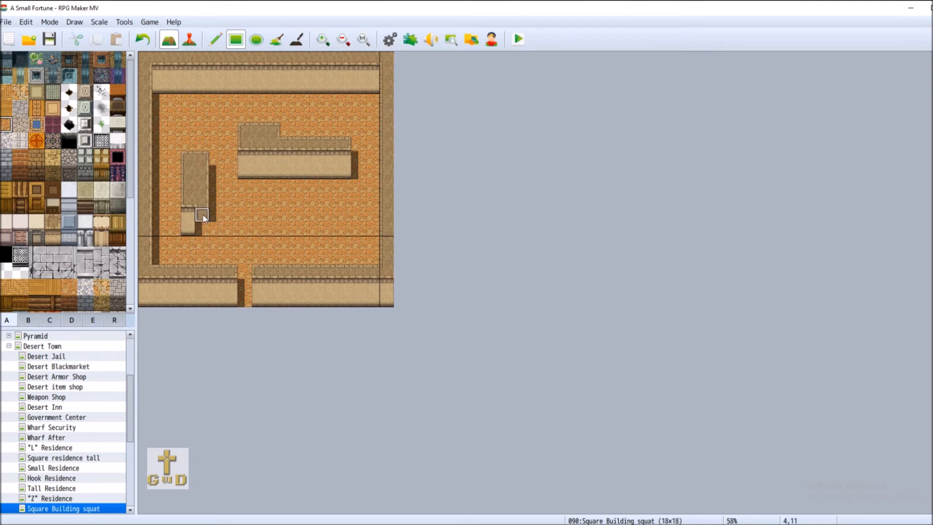
Paint a one-tile-wide ceiling strip three tiles long running north from the south wall, just west of the doorway
{"action": "left_click", "coordinate": [53, 224]}
{"action": "left_click_drag", "start_coordinate": [224, 258], "coordinate": [229, 234]}
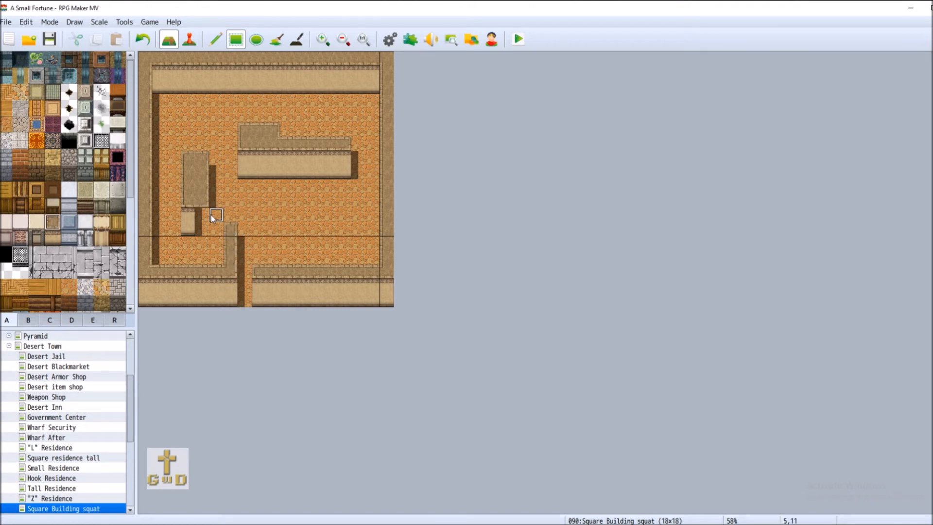
{"action": "left_click", "coordinate": [231, 229]}
Paint a six-tile-long partition extending west from the east wall, with a two-tile-high wall face beneath it
{"action": "left_click_drag", "start_coordinate": [262, 220], "coordinate": [325, 221]}
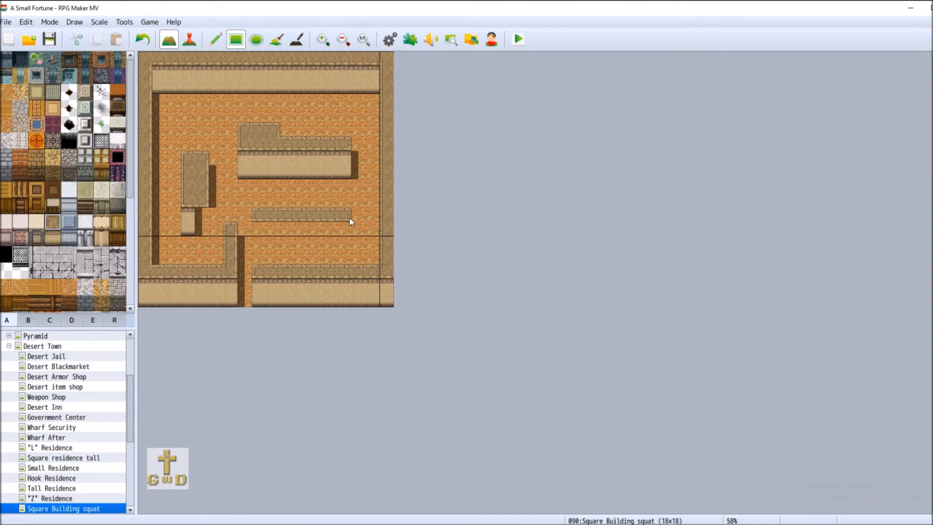
{"action": "key", "text": "ctrl+z"}
{"action": "left_click_drag", "start_coordinate": [298, 215], "coordinate": [363, 218]}
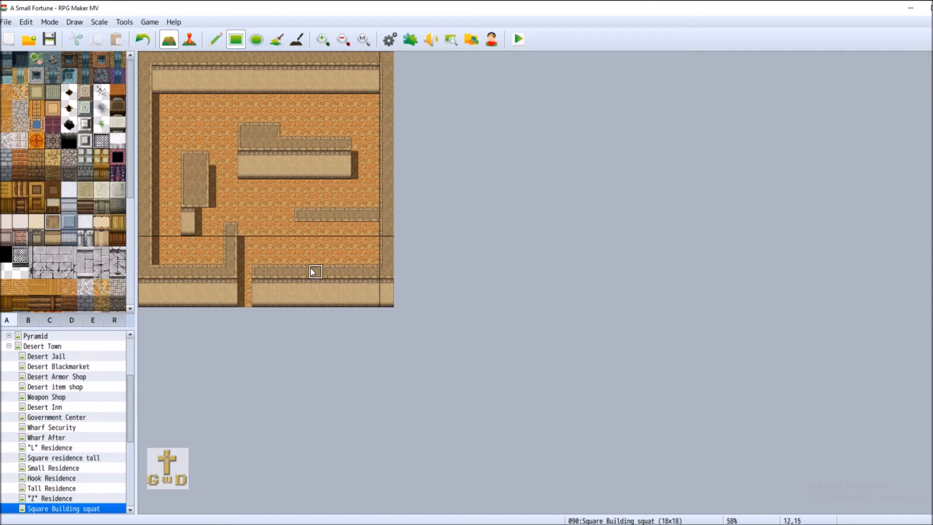
{"action": "left_click", "coordinate": [55, 241]}
{"action": "left_click_drag", "start_coordinate": [299, 238], "coordinate": [370, 241]}
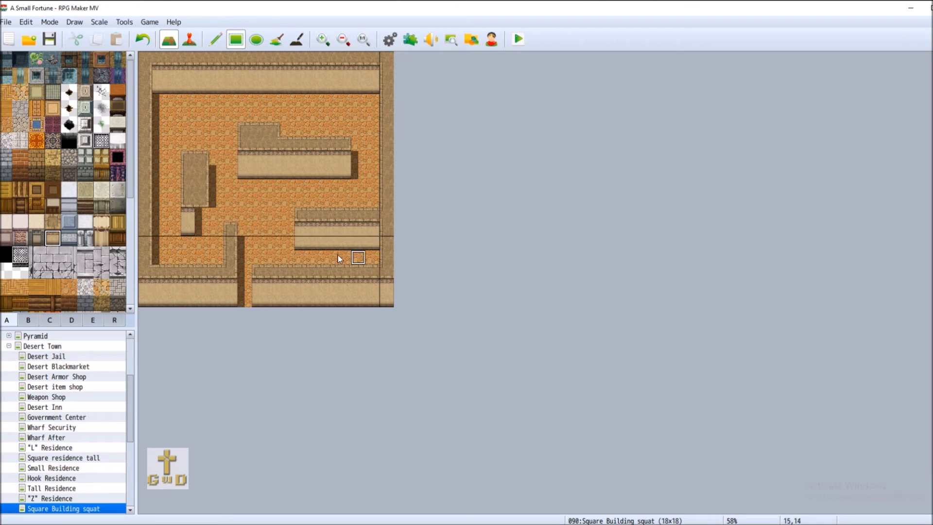
Complete the western partition's wall face and lay a six-by-four-tile area of pale green floor in the northwest corner
{"action": "left_click_drag", "start_coordinate": [200, 214], "coordinate": [200, 234]}
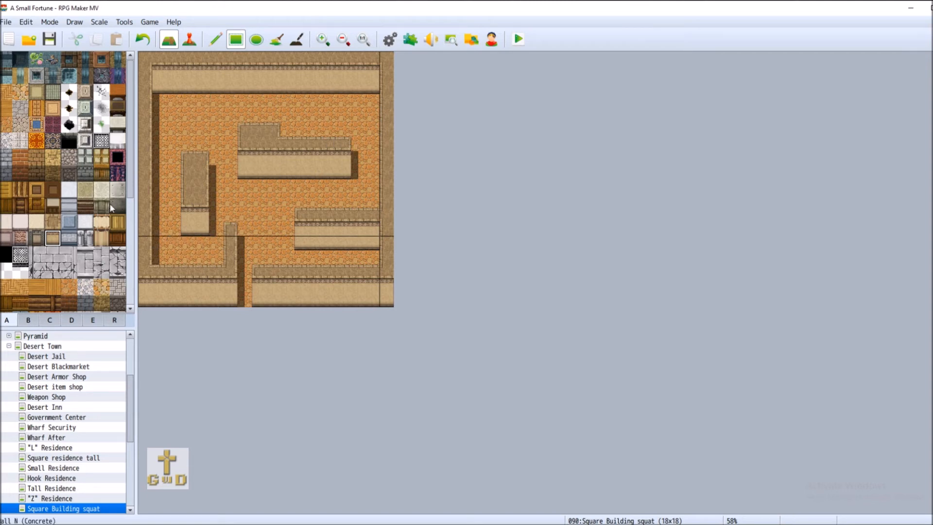
{"action": "left_click", "coordinate": [41, 94]}
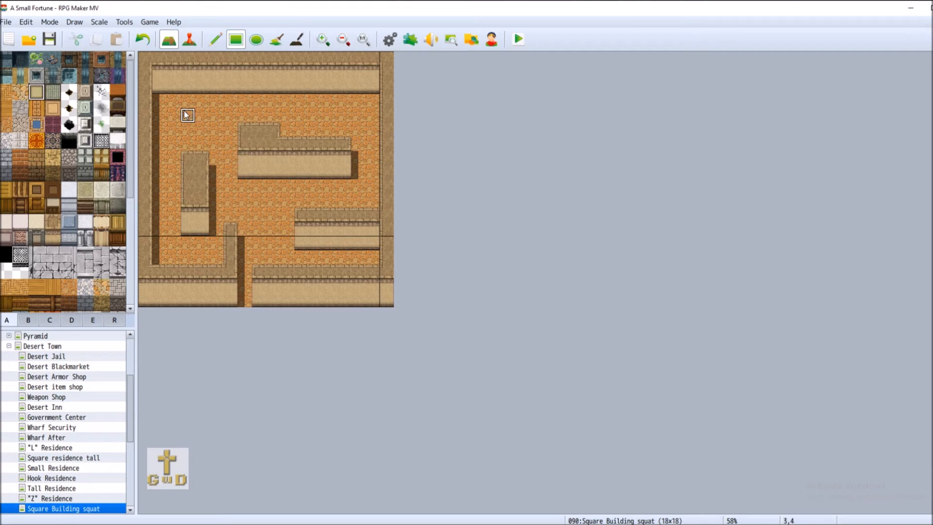
{"action": "left_click_drag", "start_coordinate": [163, 103], "coordinate": [229, 144]}
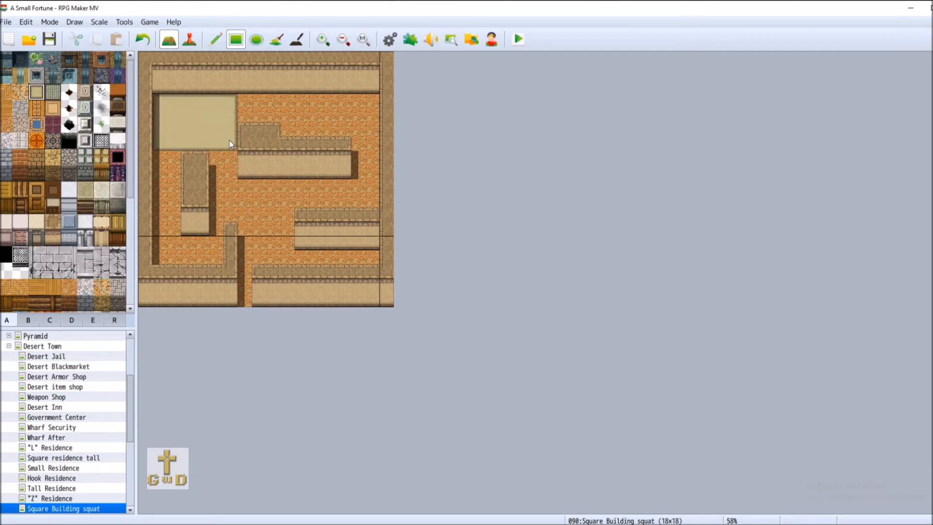
Undo the northwest pale green floor and lay a seven-by-three-tile area of the same floor in the northeast corner
{"action": "left_click", "coordinate": [138, 43]}
{"action": "left_click_drag", "start_coordinate": [287, 99], "coordinate": [370, 130]}
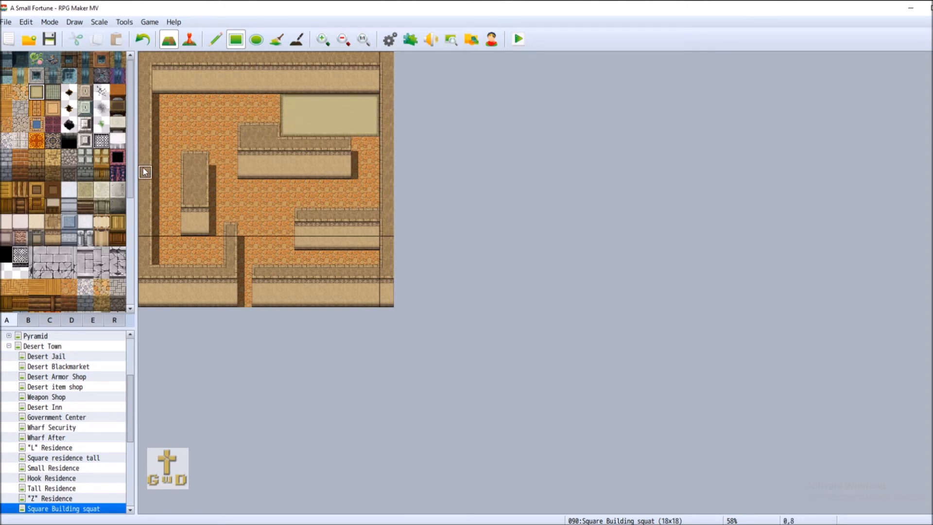
Place two blue beds side by side against the north wall on the pale green floor
{"action": "left_click", "coordinate": [27, 318]}
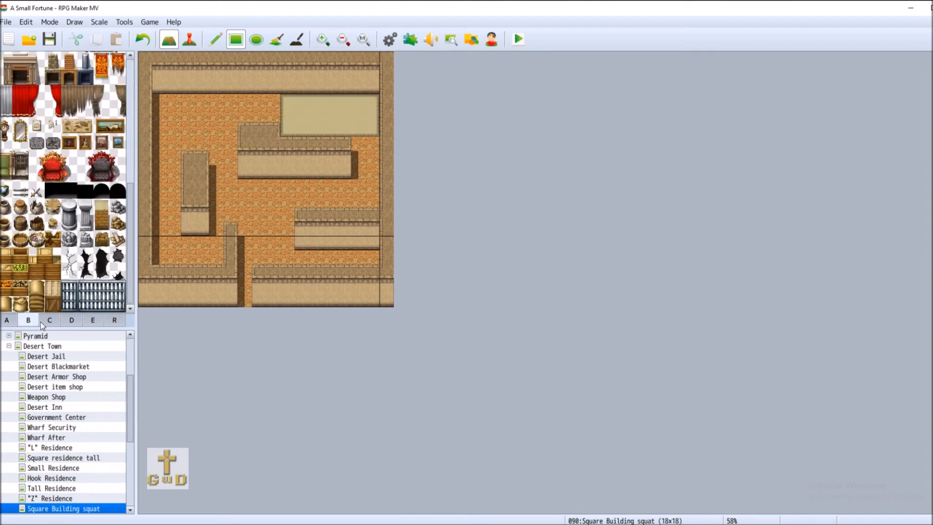
{"action": "scroll", "coordinate": [73, 255], "scroll_direction": "up", "scroll_amount": 6}
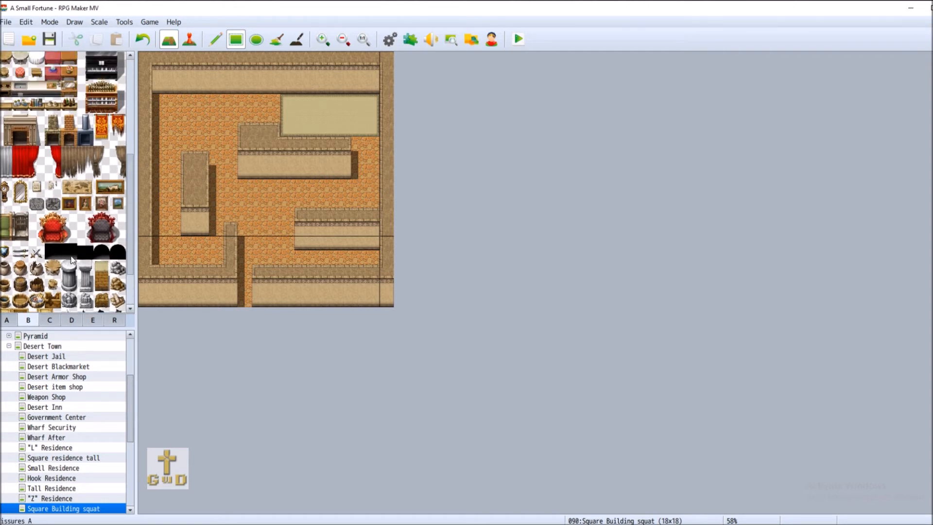
{"action": "left_click_drag", "start_coordinate": [5, 165], "coordinate": [5, 182]}
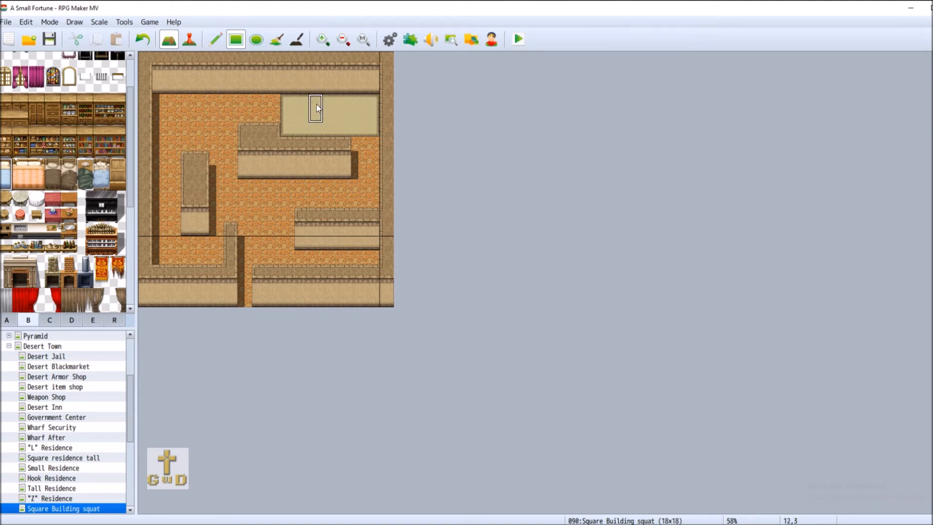
{"action": "left_click", "coordinate": [330, 110]}
{"action": "left_click", "coordinate": [7, 320]}
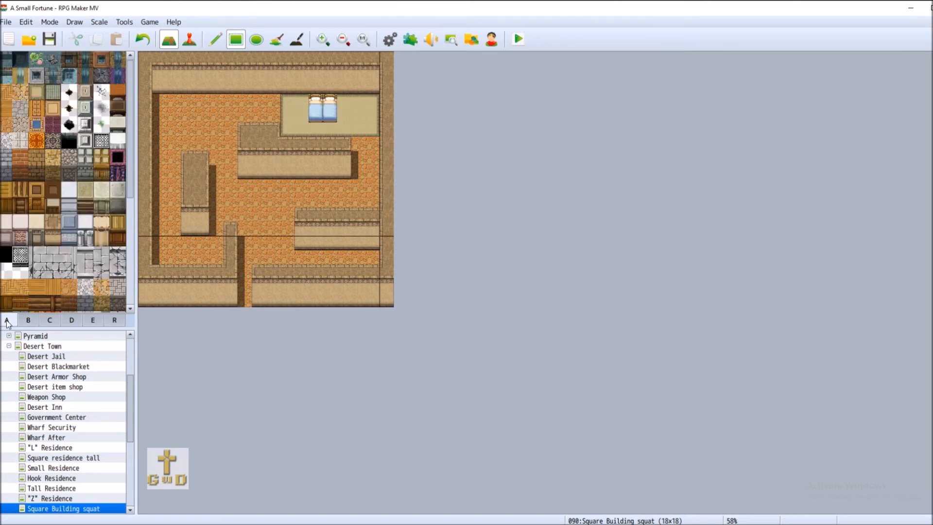
Place a clay pot just west of the southeast partition's wall face and a basket in the southeast corner
{"action": "left_click", "coordinate": [38, 322]}
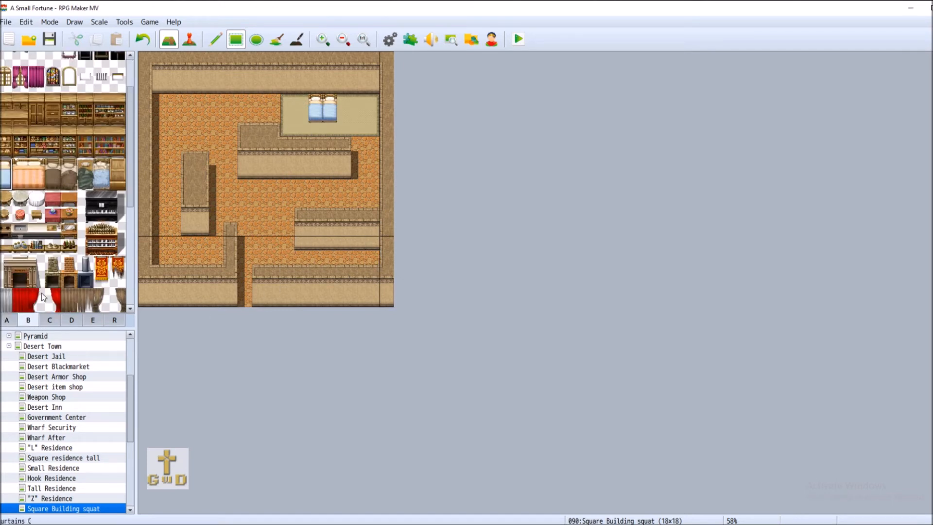
{"action": "scroll", "coordinate": [72, 243], "scroll_direction": "down", "scroll_amount": 6}
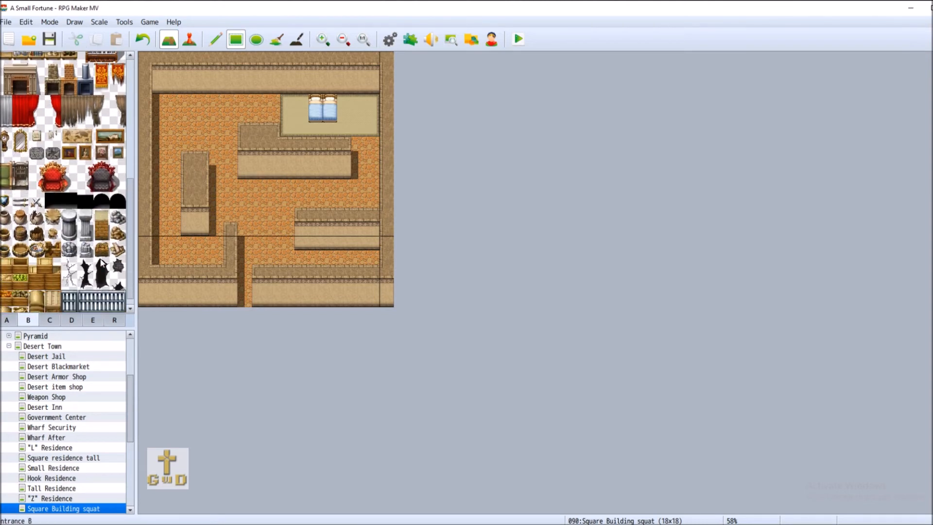
{"action": "left_click", "coordinate": [20, 233]}
{"action": "left_click", "coordinate": [287, 244]}
{"action": "left_click", "coordinate": [370, 258]}
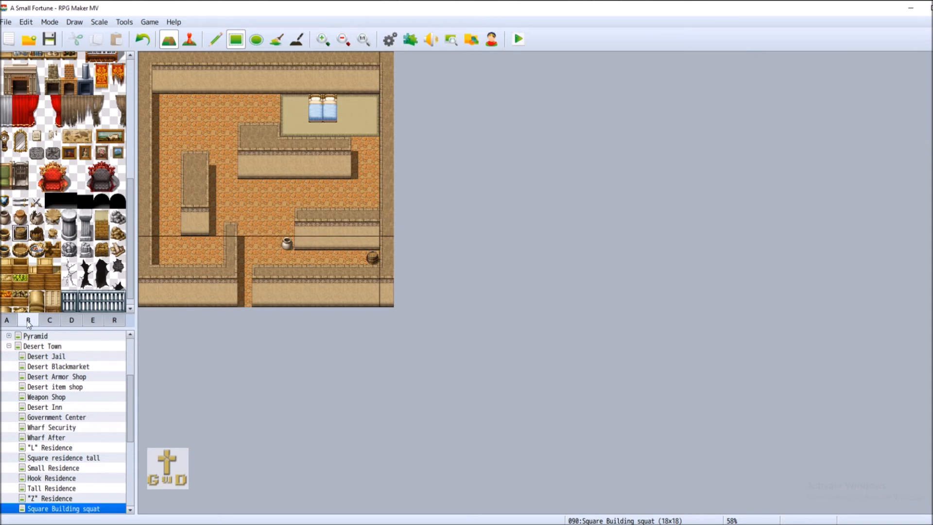
Undo the trial clothing stands and place the white one against the eastern half of the southeast partition's wall face
{"action": "left_click", "coordinate": [46, 320]}
{"action": "scroll", "coordinate": [82, 276], "scroll_direction": "down", "scroll_amount": 5}
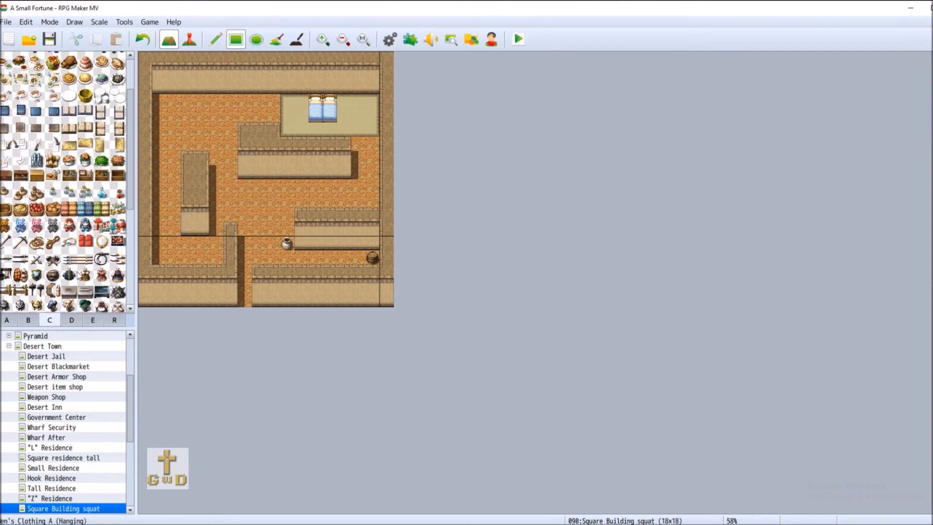
{"action": "scroll", "coordinate": [81, 273], "scroll_direction": "down", "scroll_amount": 5}
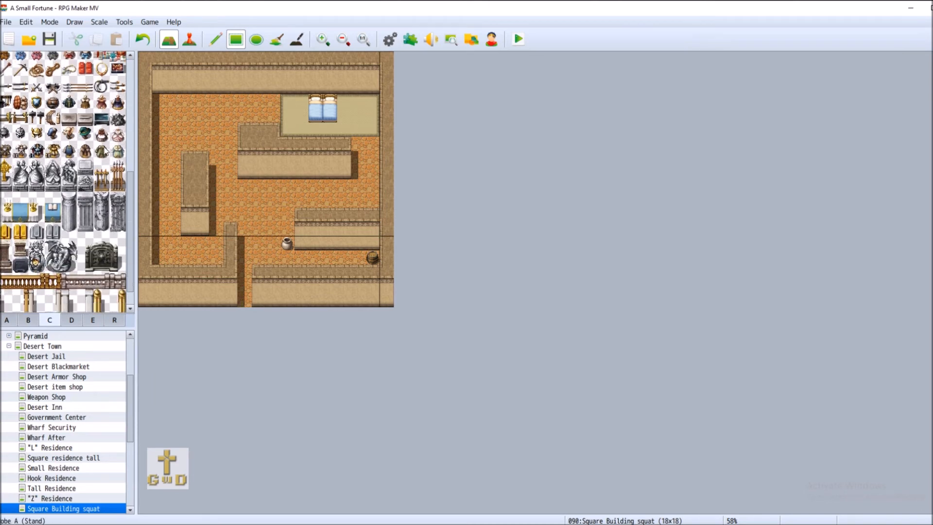
{"action": "left_click", "coordinate": [106, 154]}
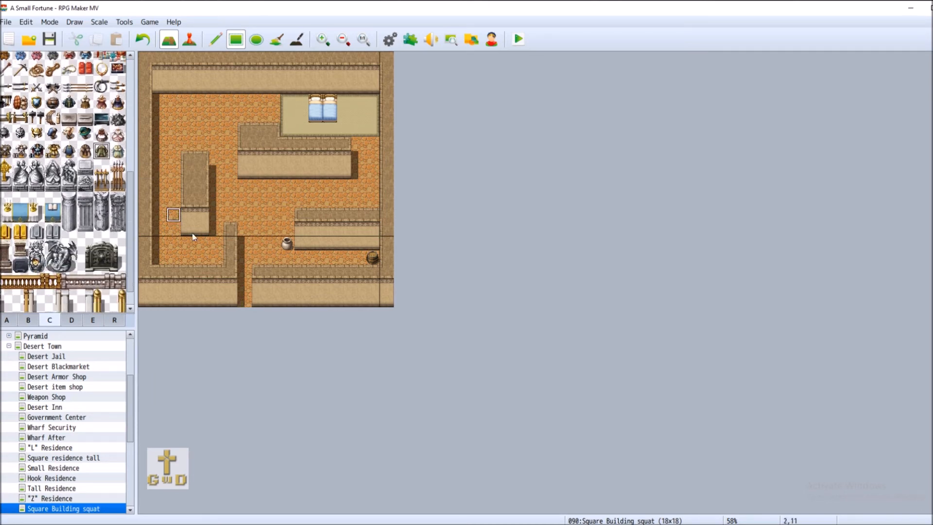
{"action": "left_click", "coordinate": [316, 258]}
{"action": "left_click", "coordinate": [118, 151]}
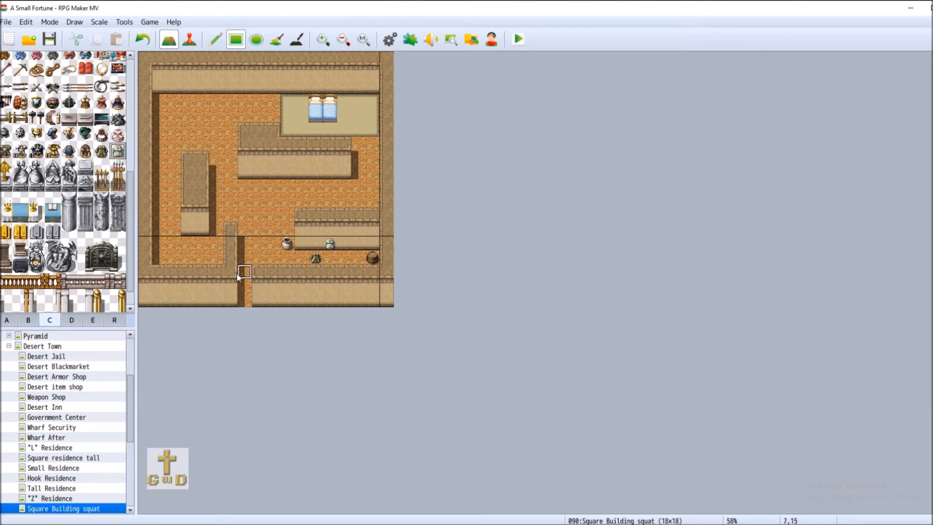
{"action": "left_click", "coordinate": [142, 39]}
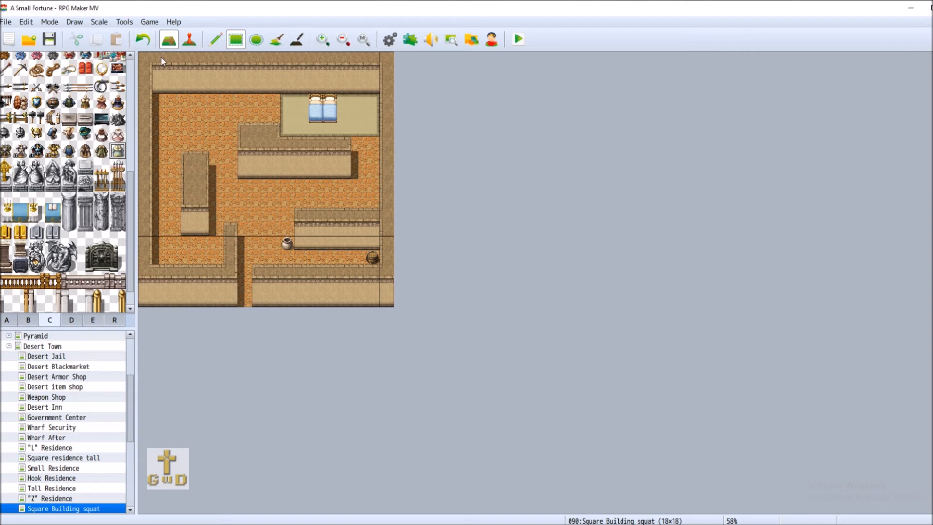
{"action": "left_click", "coordinate": [344, 243]}
{"action": "left_click", "coordinate": [85, 151]}
{"action": "left_click", "coordinate": [329, 245]}
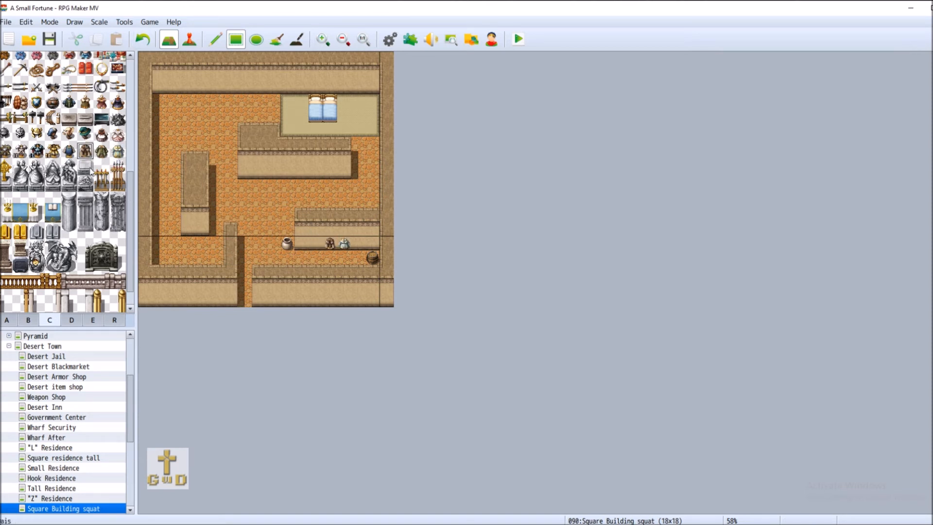
{"action": "left_click", "coordinate": [143, 39]}
Complete the row of clothing stands with two green ones west of the white stand and a red one east of it
{"action": "left_click", "coordinate": [101, 151]}
{"action": "left_click", "coordinate": [330, 244]}
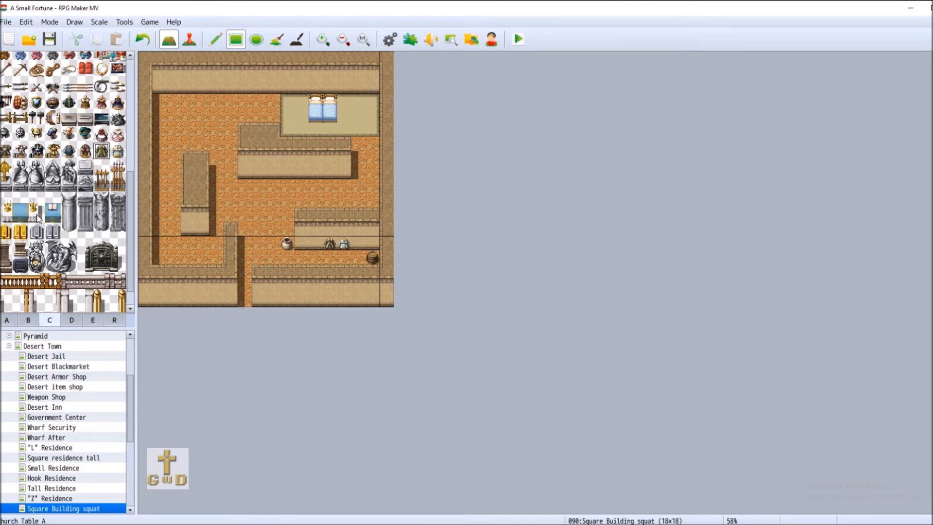
{"action": "scroll", "coordinate": [38, 218], "scroll_direction": "up", "scroll_amount": 1}
{"action": "scroll", "coordinate": [31, 207], "scroll_direction": "up", "scroll_amount": 1}
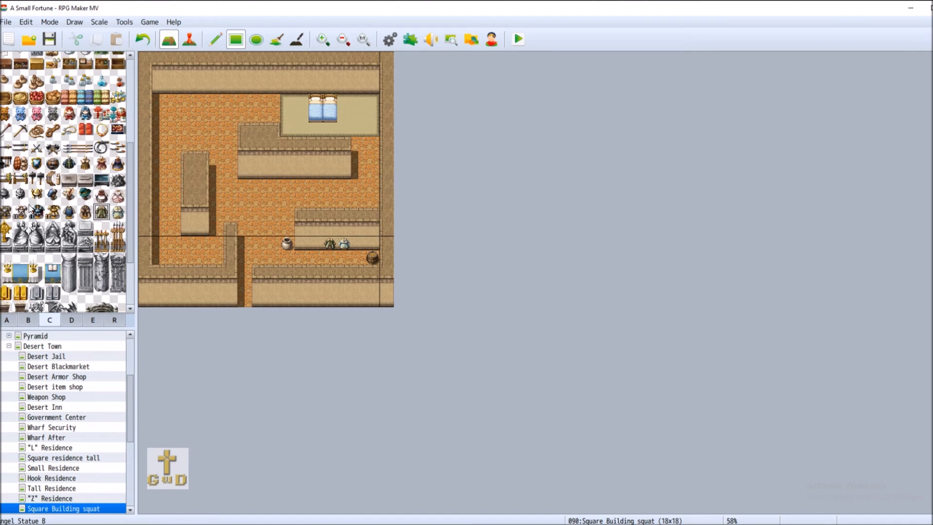
{"action": "scroll", "coordinate": [30, 208], "scroll_direction": "up", "scroll_amount": 1}
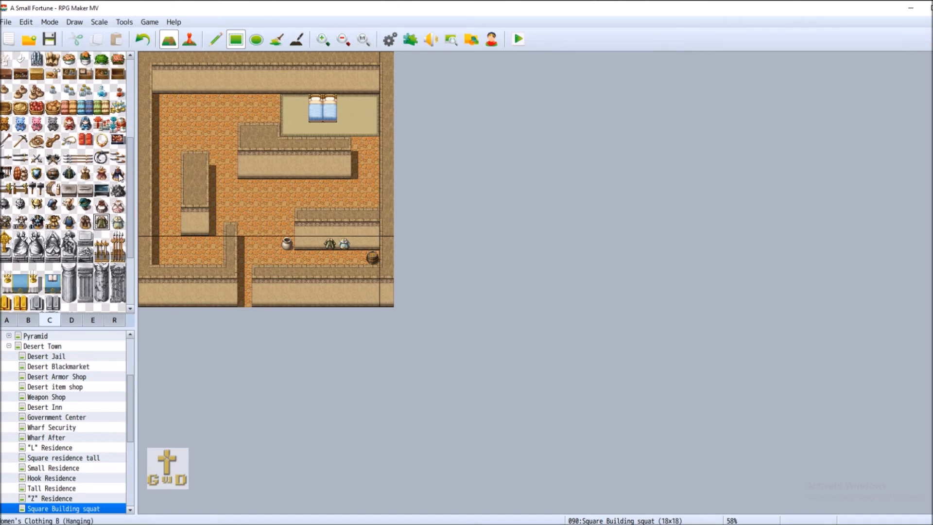
{"action": "left_click", "coordinate": [101, 174]}
{"action": "left_click", "coordinate": [360, 244]}
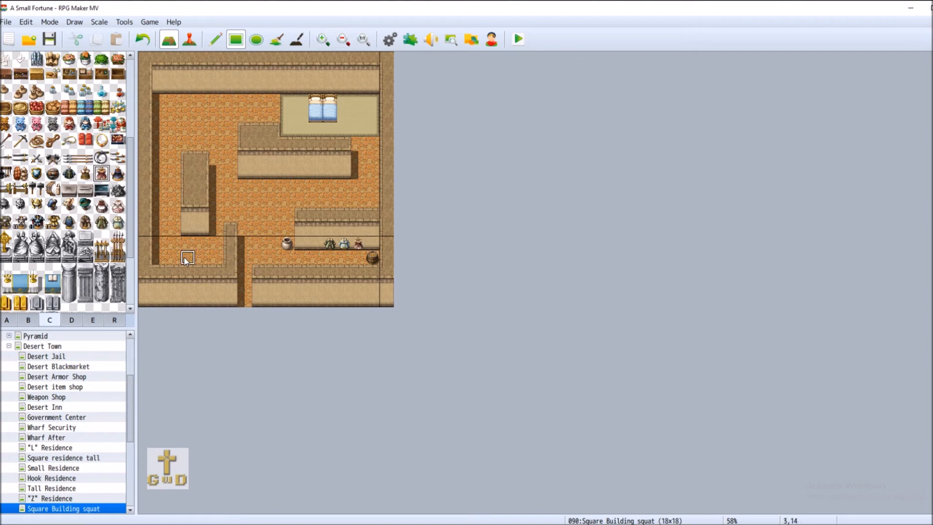
{"action": "left_click", "coordinate": [69, 173]}
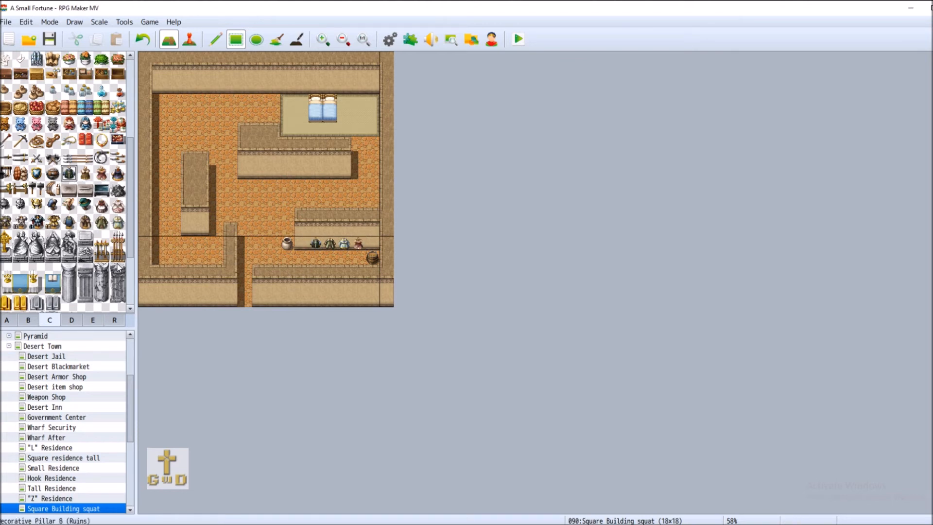
Lay a seven-by-one-tile strip of pale green floor below the clothing row and put the basket back at its east end
{"action": "left_click", "coordinate": [6, 320]}
{"action": "left_click", "coordinate": [31, 96]}
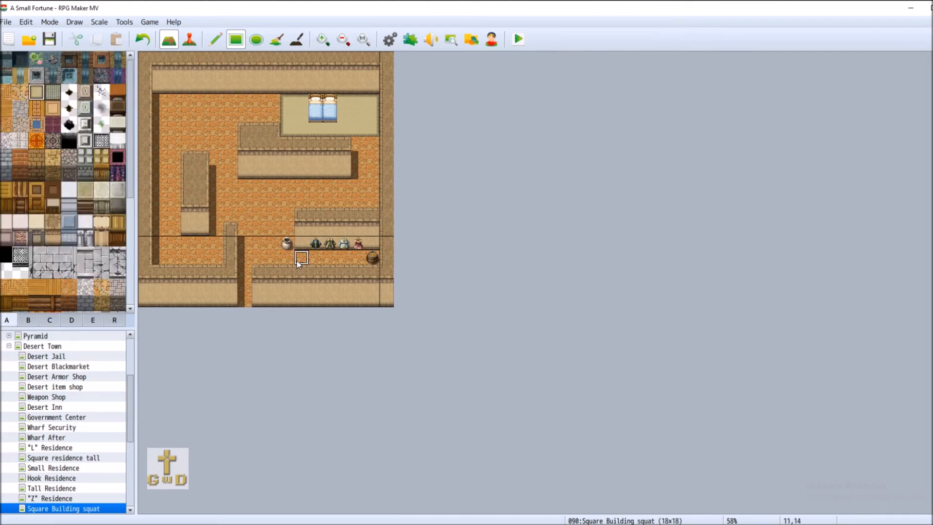
{"action": "left_click_drag", "start_coordinate": [294, 256], "coordinate": [372, 258]}
{"action": "left_click", "coordinate": [29, 320]}
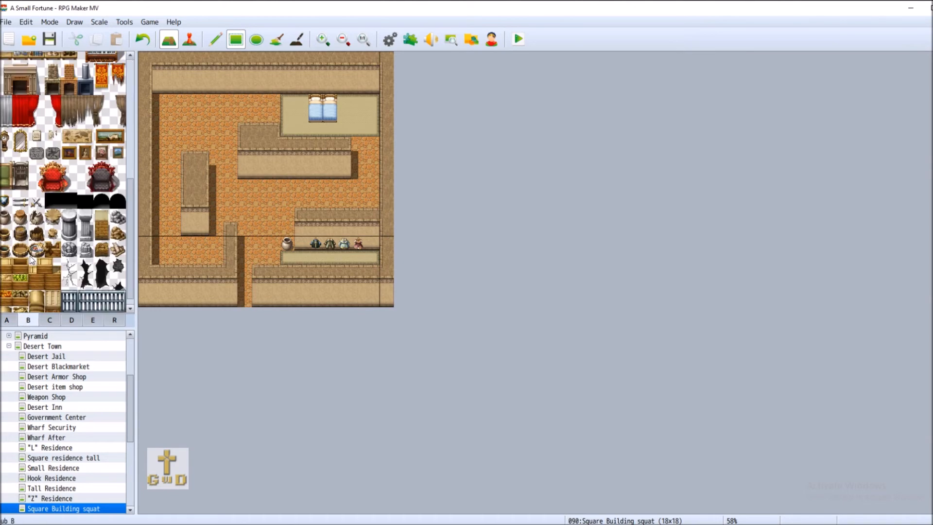
{"action": "left_click", "coordinate": [20, 233]}
{"action": "left_click", "coordinate": [372, 257]}
Place a small round wooden table in the northwest room with a stool on its west and east sides
{"action": "left_click", "coordinate": [12, 320]}
{"action": "left_click", "coordinate": [26, 320]}
{"action": "scroll", "coordinate": [53, 238], "scroll_direction": "up", "scroll_amount": 3}
{"action": "scroll", "coordinate": [54, 238], "scroll_direction": "up", "scroll_amount": 2}
{"action": "left_click", "coordinate": [6, 152]}
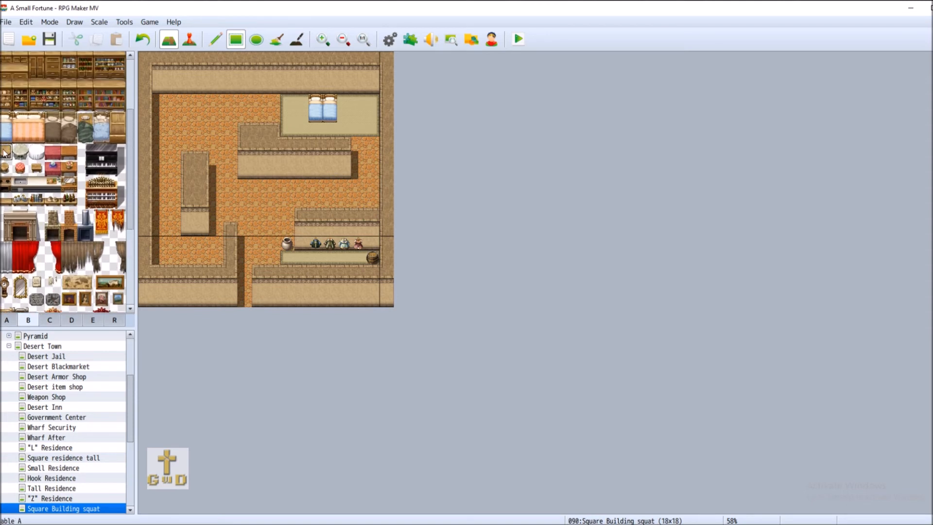
{"action": "left_click", "coordinate": [189, 116]}
{"action": "left_click", "coordinate": [6, 168]}
{"action": "left_click", "coordinate": [174, 115]}
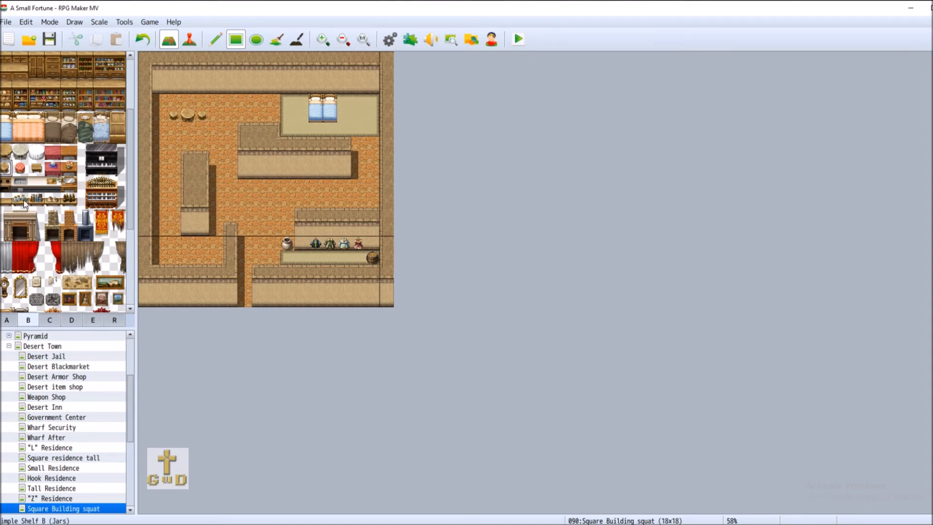
Add a clock and landscape painting to the central wall face, a framed picture to the north wall, and a kitchen counter by the western partition
{"action": "left_click_drag", "start_coordinate": [5, 281], "coordinate": [6, 299]}
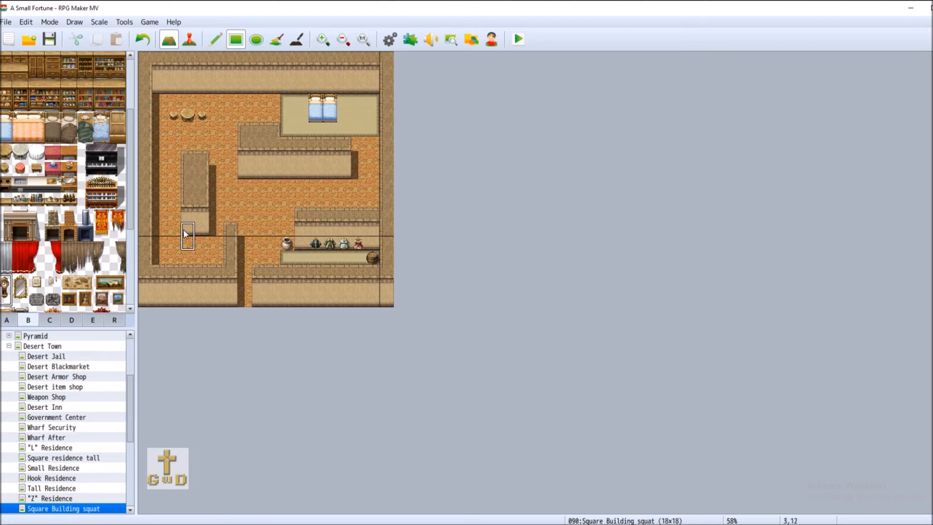
{"action": "left_click", "coordinate": [245, 165]}
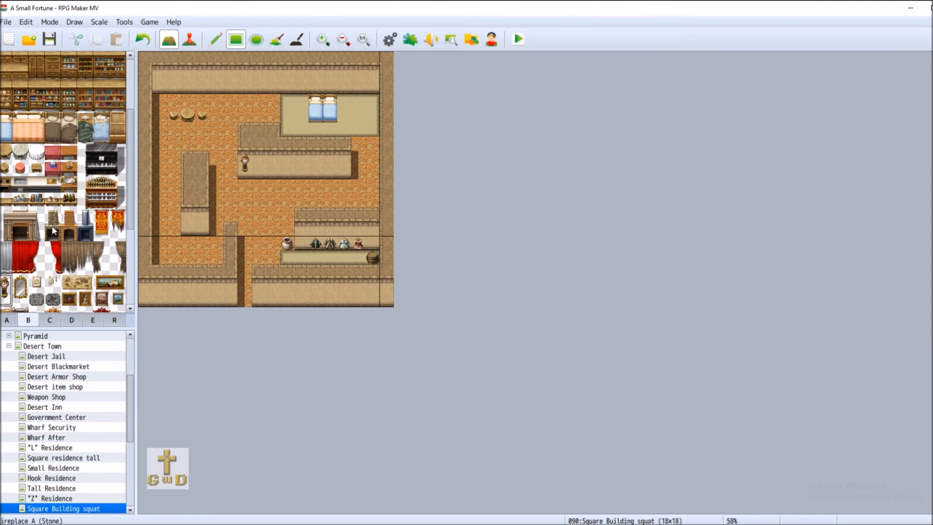
{"action": "left_click", "coordinate": [37, 184]}
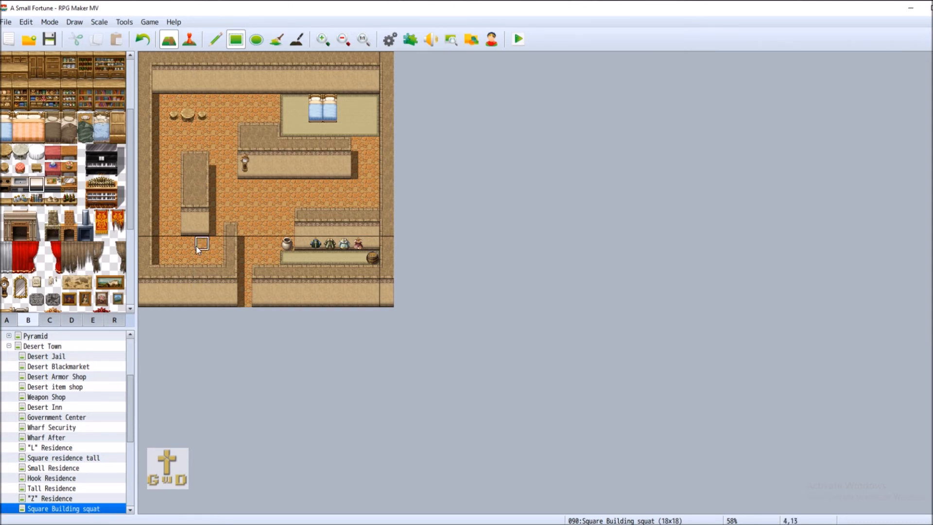
Place a wooden cabinet top in the northeast corner and another at the west end of the bedroom's pale green floor
{"action": "scroll", "coordinate": [34, 165], "scroll_direction": "up", "scroll_amount": 4}
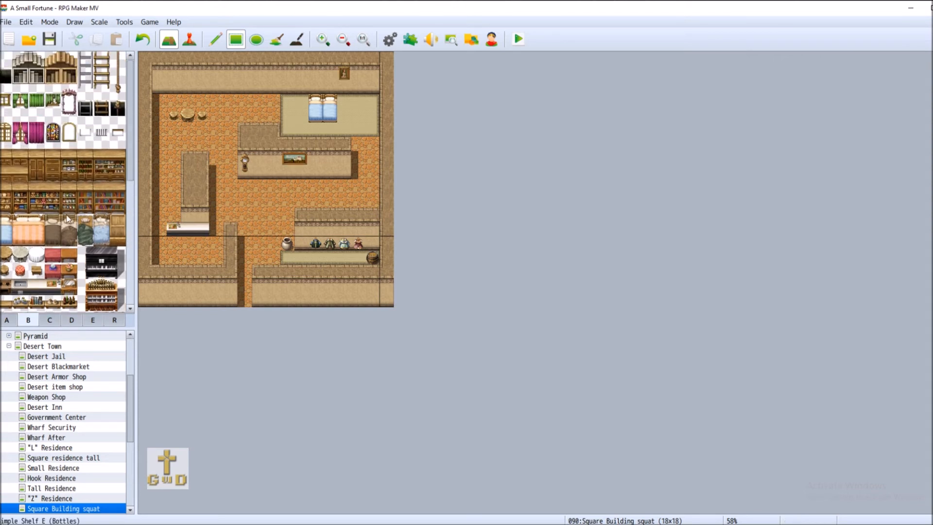
{"action": "left_click_drag", "start_coordinate": [22, 174], "coordinate": [6, 174]}
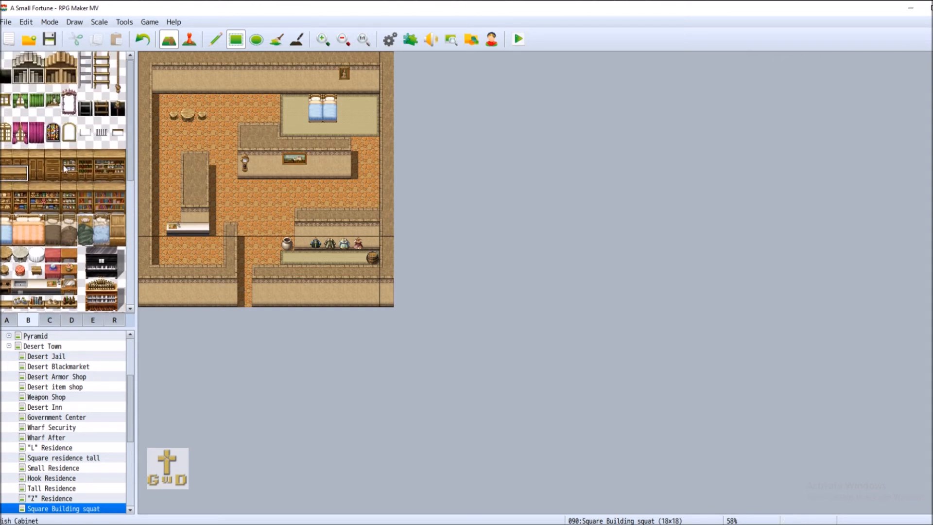
{"action": "left_click", "coordinate": [6, 156]}
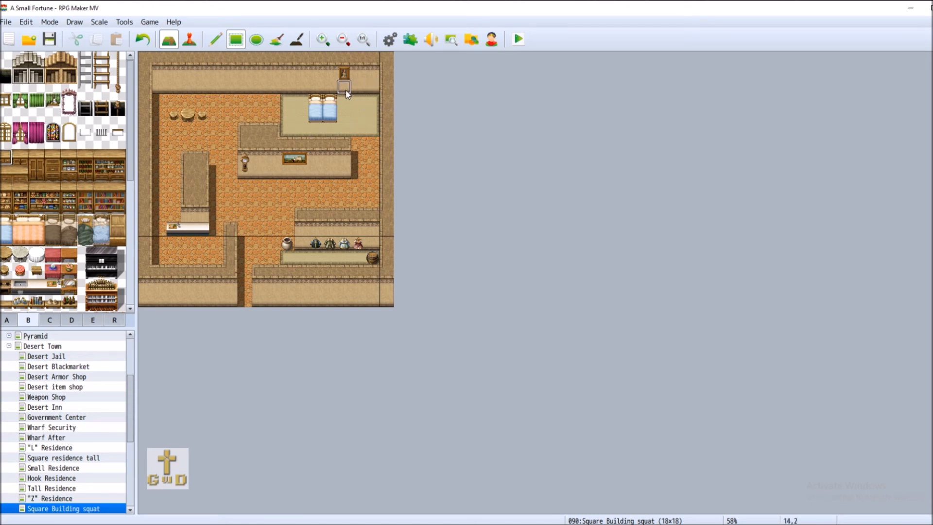
{"action": "left_click", "coordinate": [371, 101]}
{"action": "left_click", "coordinate": [20, 157]}
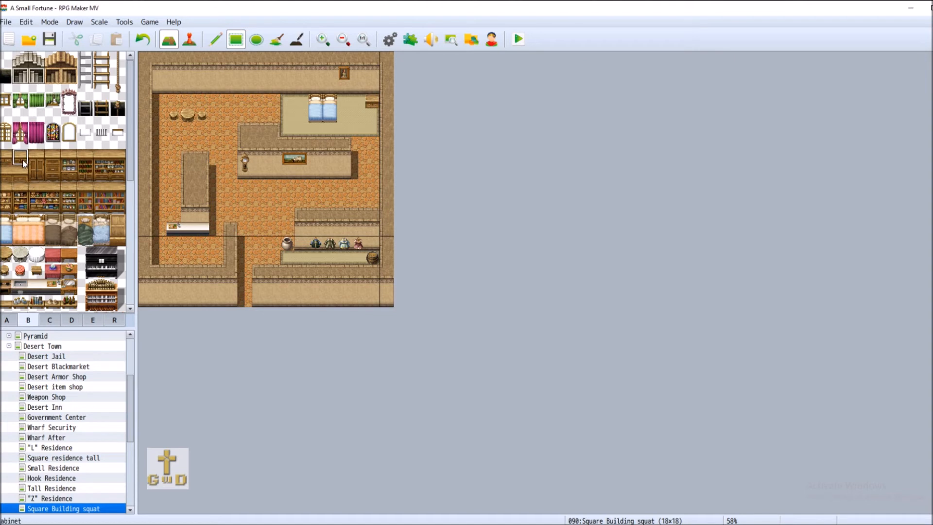
{"action": "left_click", "coordinate": [287, 101]}
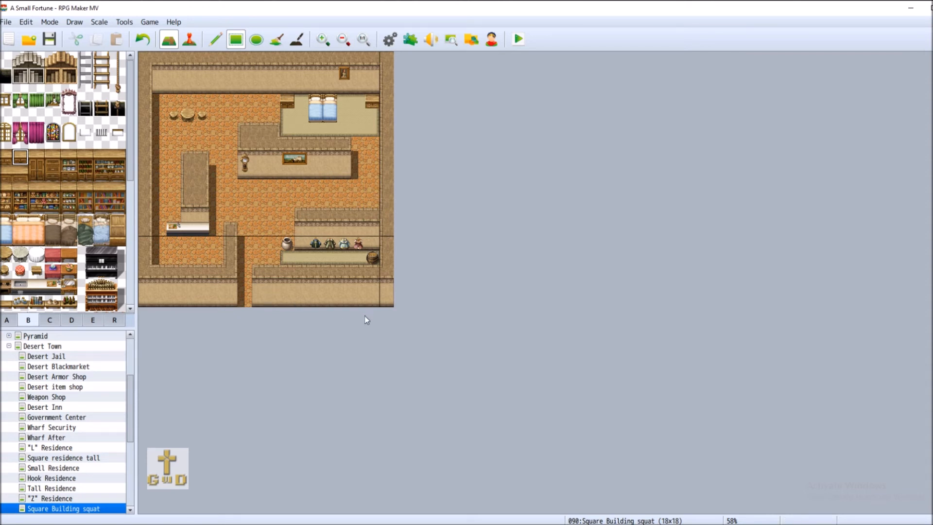
Save the project, view the Hook Residence map for reference, and return to the Square Building squat map
{"action": "left_click", "coordinate": [49, 38]}
{"action": "left_click", "coordinate": [68, 478]}
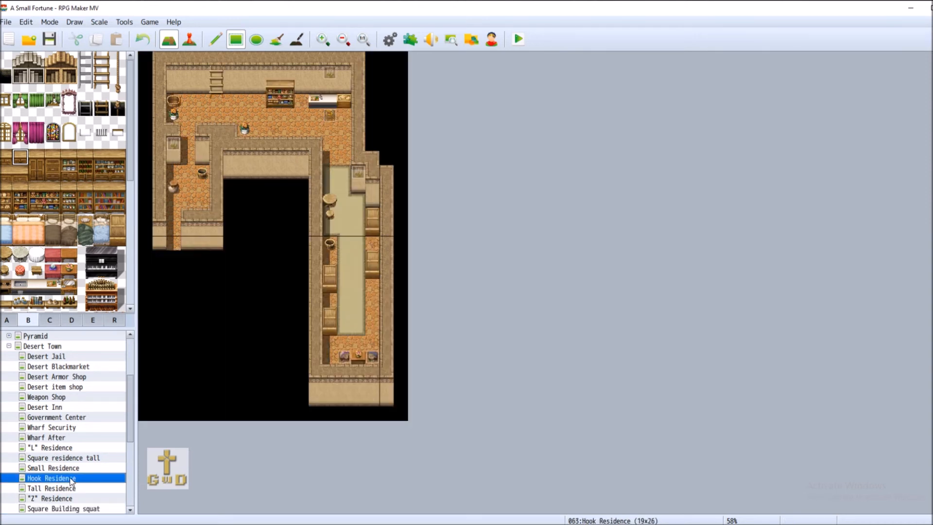
{"action": "left_click", "coordinate": [68, 509]}
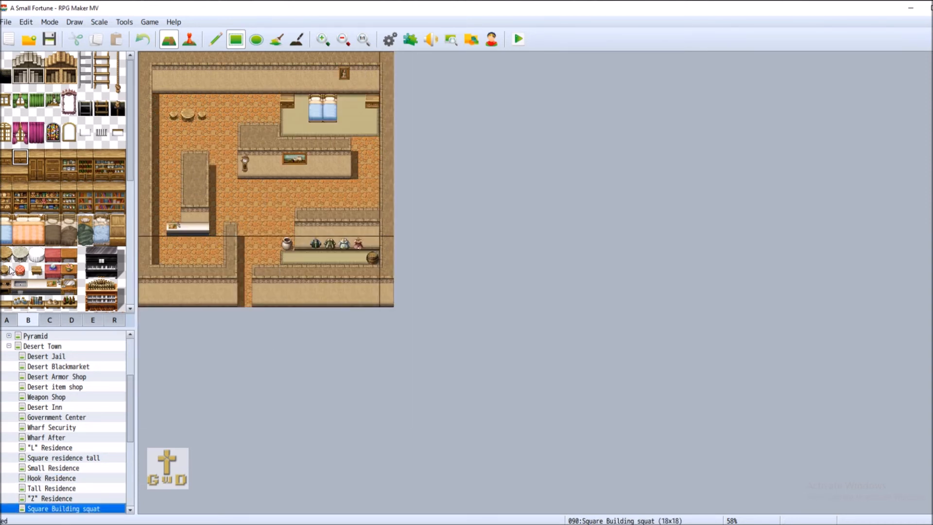
Add wooden stairs and a one-tile ceiling extension west of the bedroom, and extend its pale green floor two tiles westward over the cabinet
{"action": "left_click", "coordinate": [55, 323]}
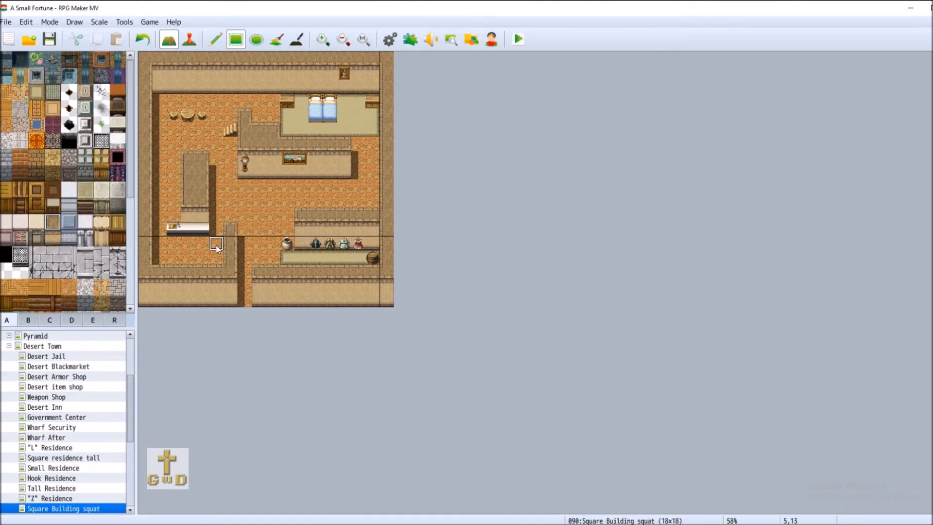
{"action": "left_click", "coordinate": [36, 92]}
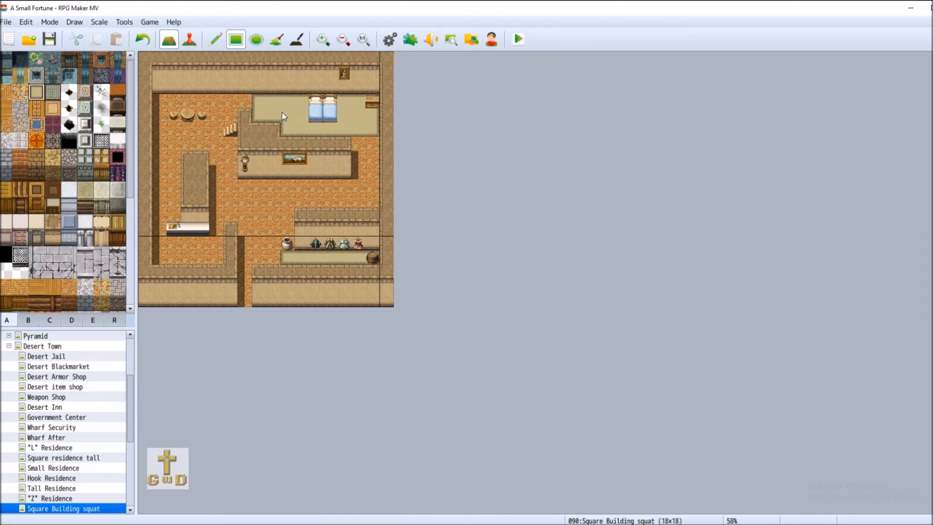
Undo the last pale green floor extension, add wooden cabinet tops on both sides of the blue double bed, and save the project
{"action": "left_click", "coordinate": [143, 39]}
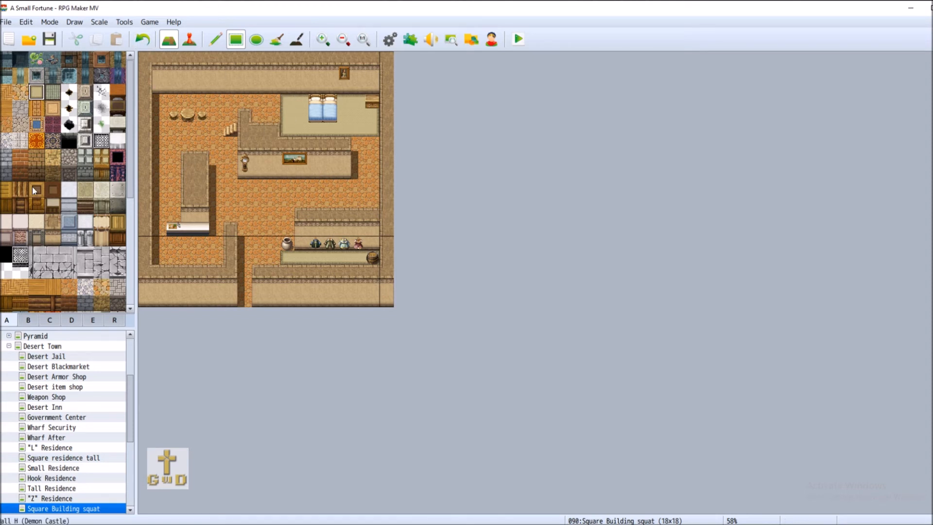
{"action": "left_click", "coordinate": [28, 320]}
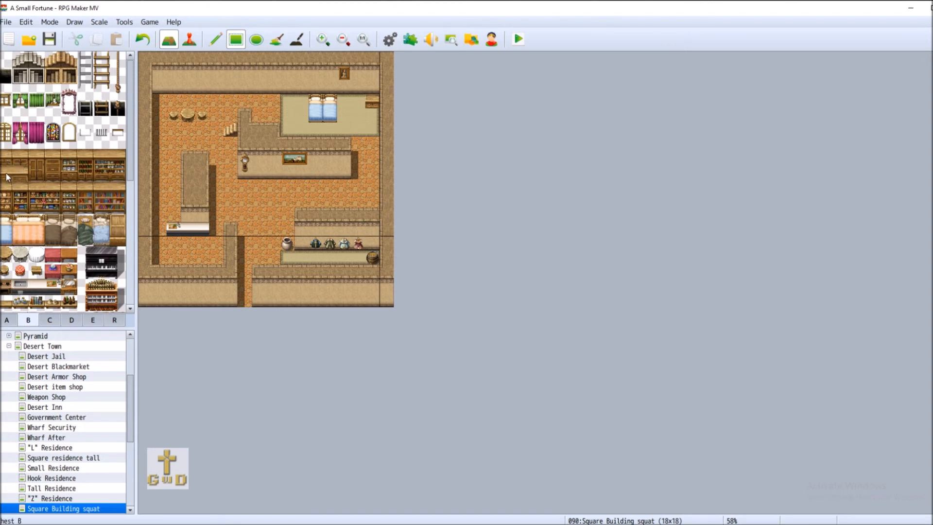
{"action": "left_click", "coordinate": [365, 102]}
{"action": "left_click", "coordinate": [6, 156]}
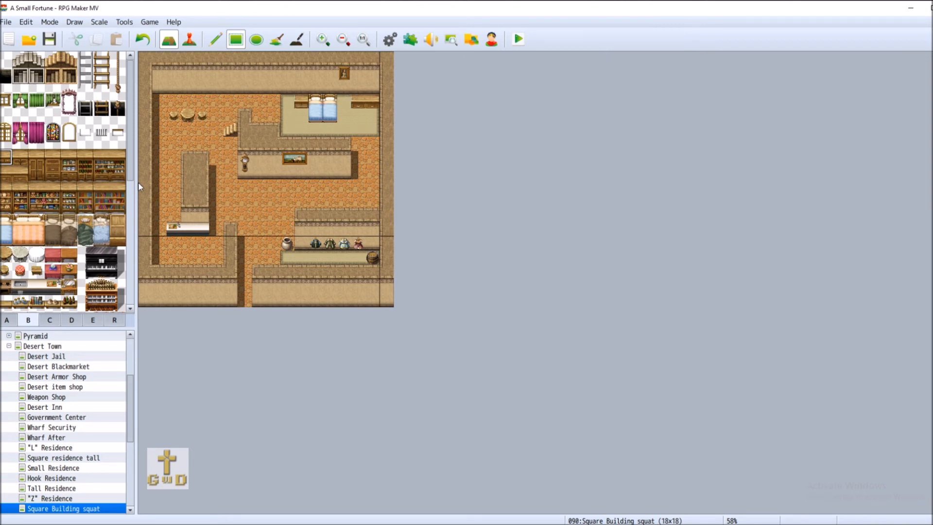
{"action": "left_click", "coordinate": [49, 39]}
On the Desert Town map, place a pot cluster and a small round white table on the square building's roof, below its roof opening
{"action": "left_click", "coordinate": [43, 346]}
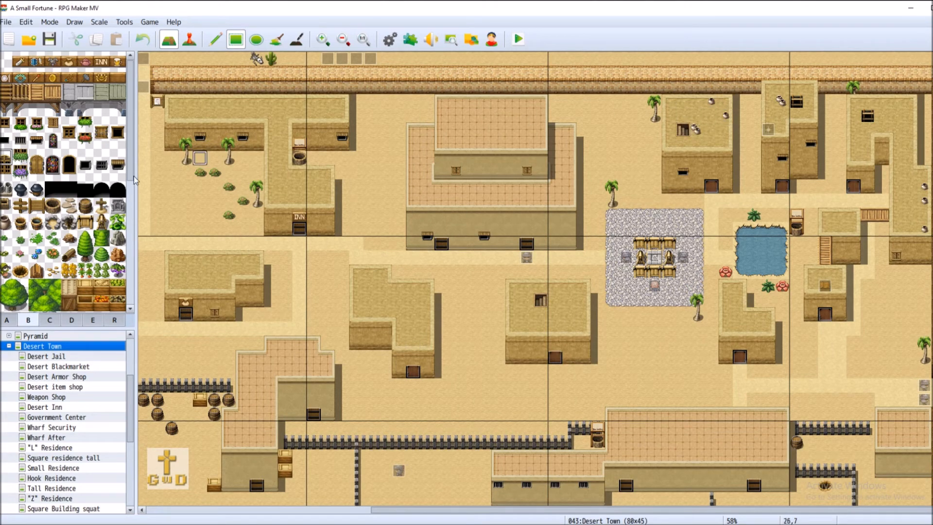
{"action": "left_click", "coordinate": [74, 325]}
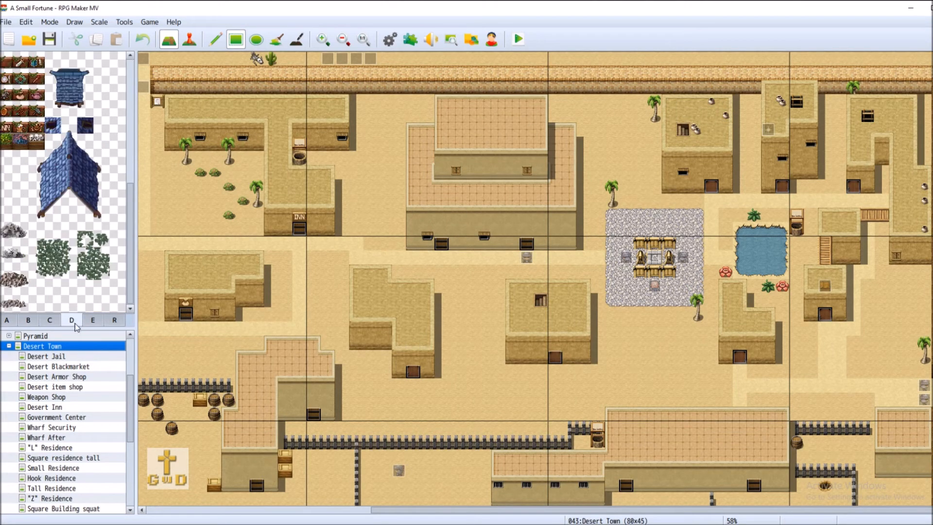
{"action": "left_click", "coordinate": [85, 326]}
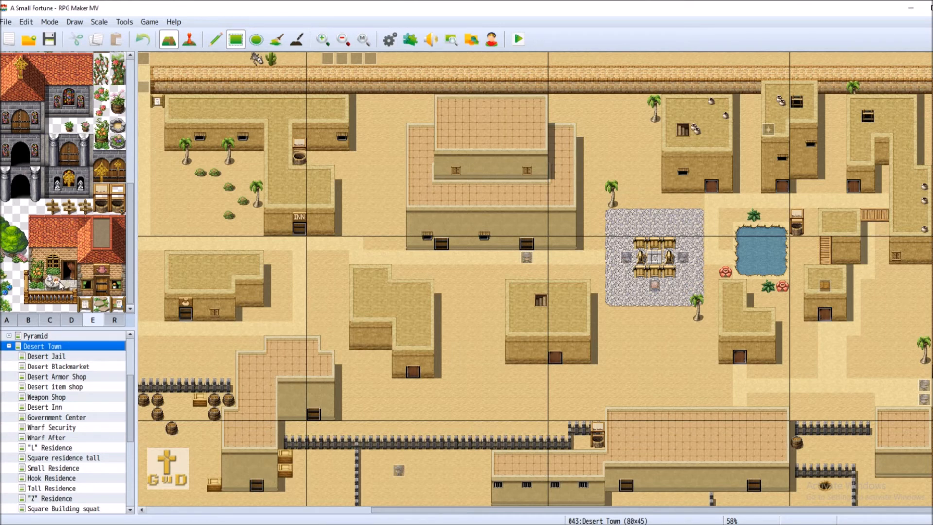
{"action": "scroll", "coordinate": [57, 286], "scroll_direction": "up", "scroll_amount": 3}
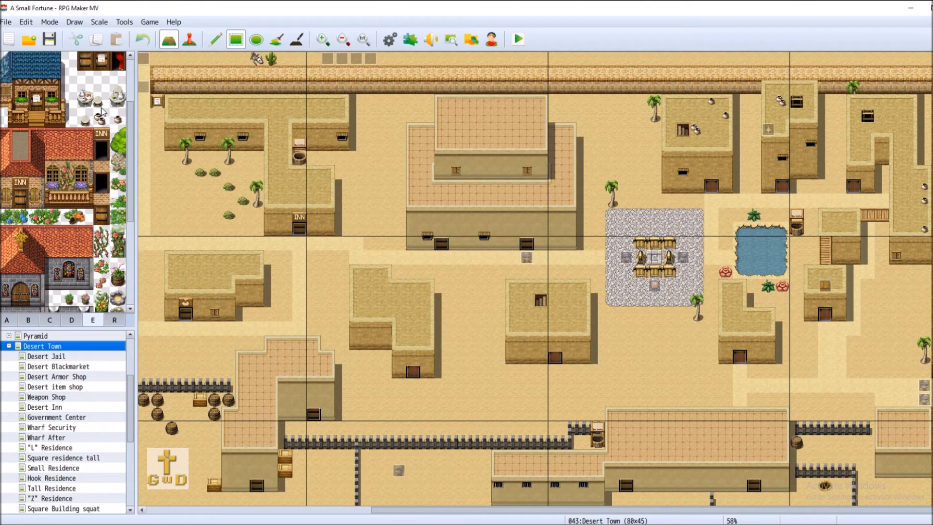
{"action": "left_click", "coordinate": [100, 119]}
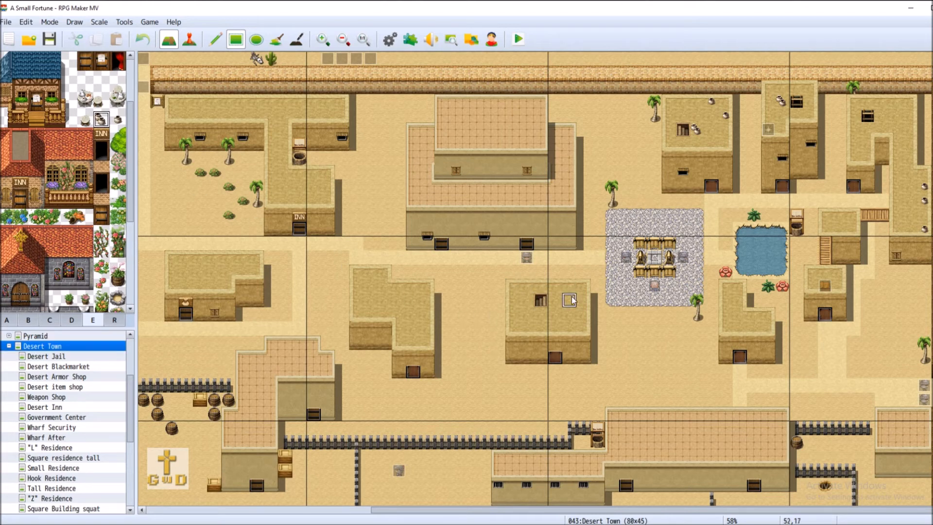
{"action": "left_click", "coordinate": [568, 316]}
{"action": "left_click", "coordinate": [117, 121]}
{"action": "left_click", "coordinate": [85, 120]}
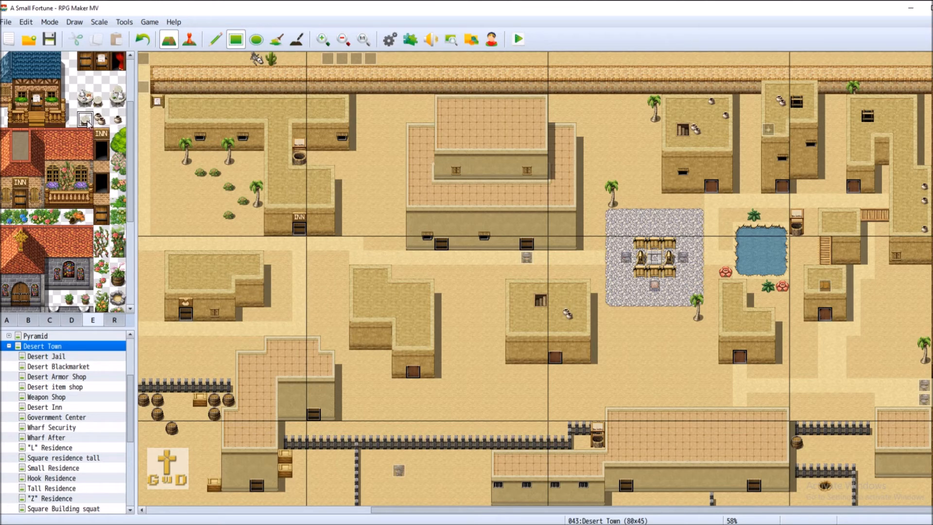
{"action": "left_click", "coordinate": [540, 316]}
Place single small pots in the southeast, northeast and northwest corners of the square building's roof
{"action": "left_click", "coordinate": [117, 120]}
{"action": "left_click", "coordinate": [583, 328]}
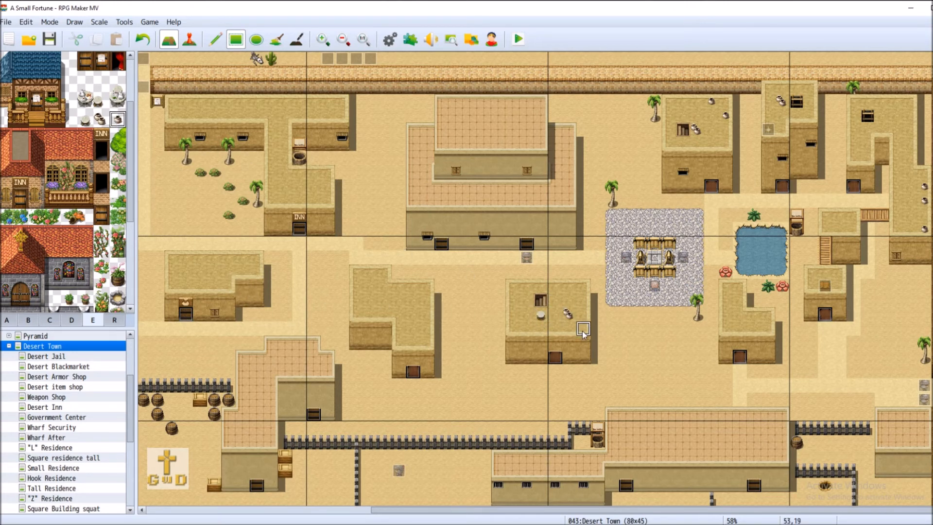
{"action": "left_click", "coordinate": [584, 286]}
{"action": "left_click", "coordinate": [512, 286]}
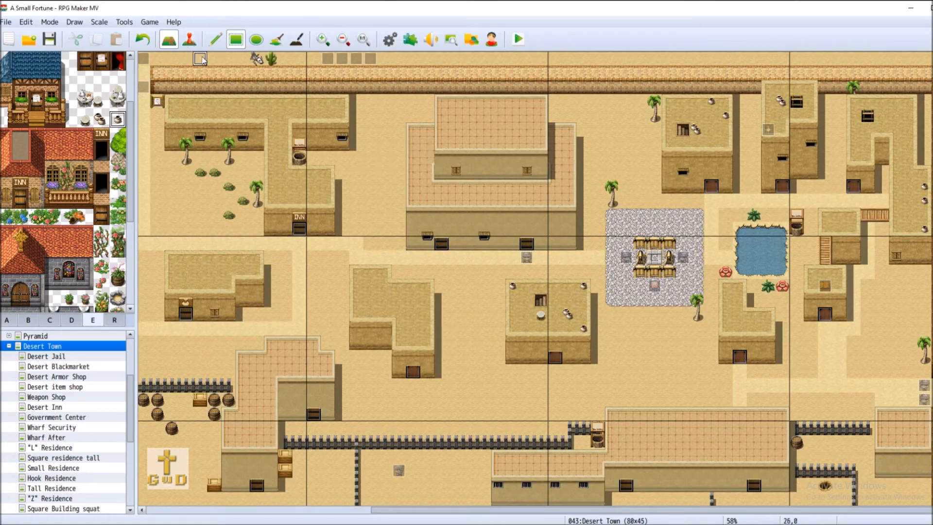
Copy the Nahoe item event from the tall building's roof and paste it beside the pot cluster on the square building's roof
{"action": "left_click", "coordinate": [194, 41]}
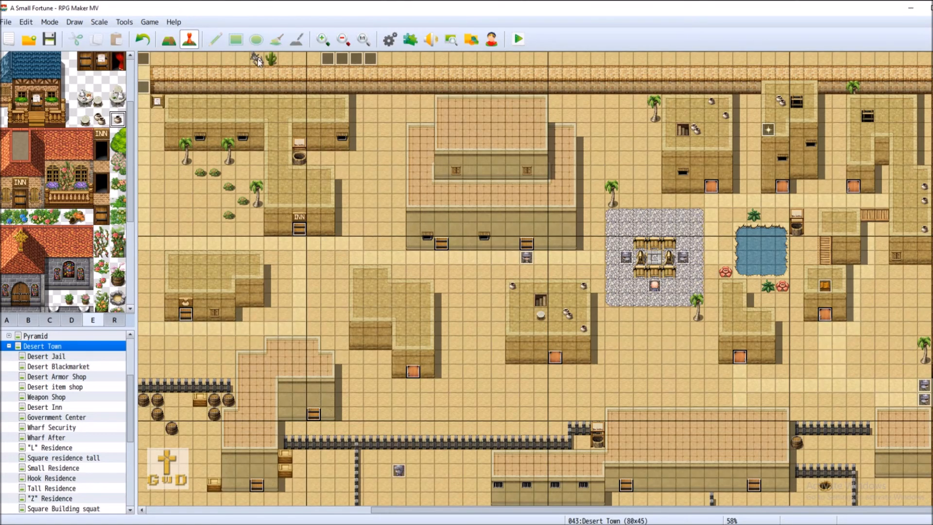
{"action": "right_click", "coordinate": [766, 130]}
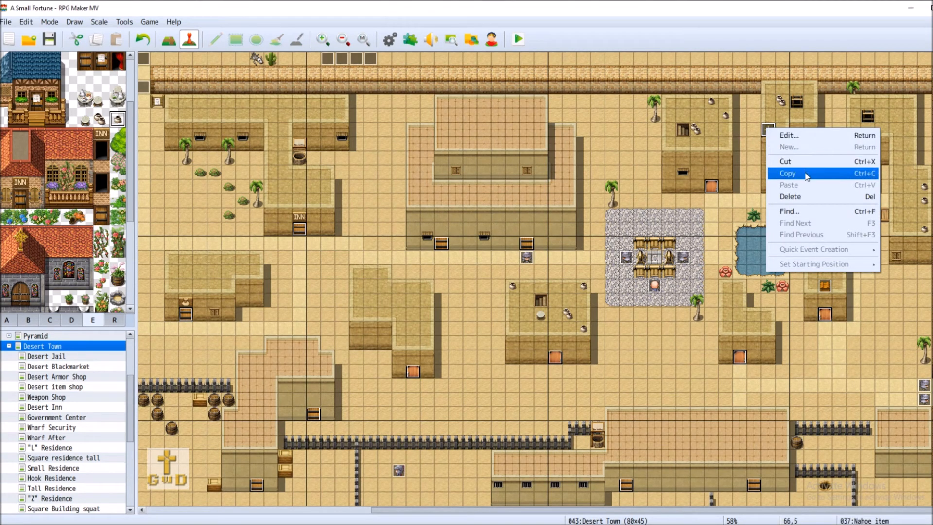
{"action": "left_click", "coordinate": [808, 181]}
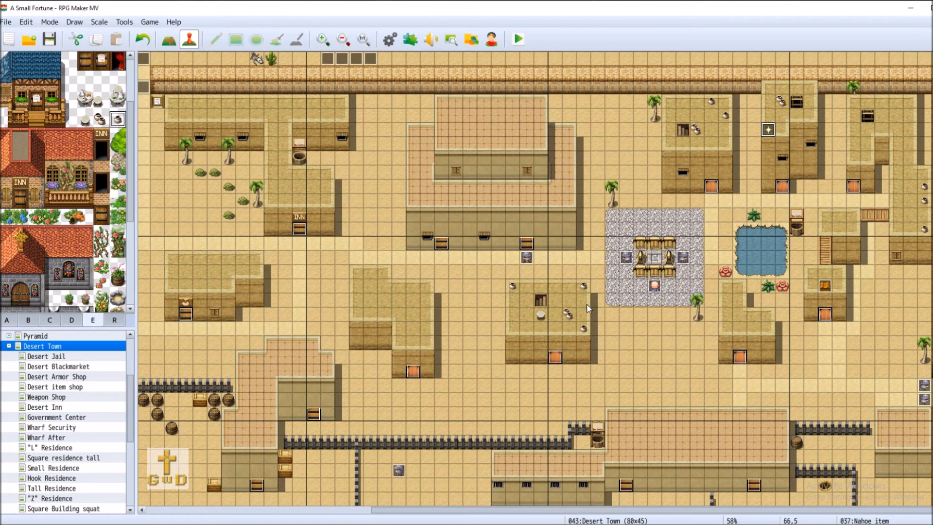
{"action": "right_click", "coordinate": [585, 318]}
{"action": "left_click", "coordinate": [628, 373]}
Change the item given by the pasted roof event to Mystic Water L, increased by a constant of 1
{"action": "right_click", "coordinate": [582, 315]}
{"action": "left_click", "coordinate": [610, 322]}
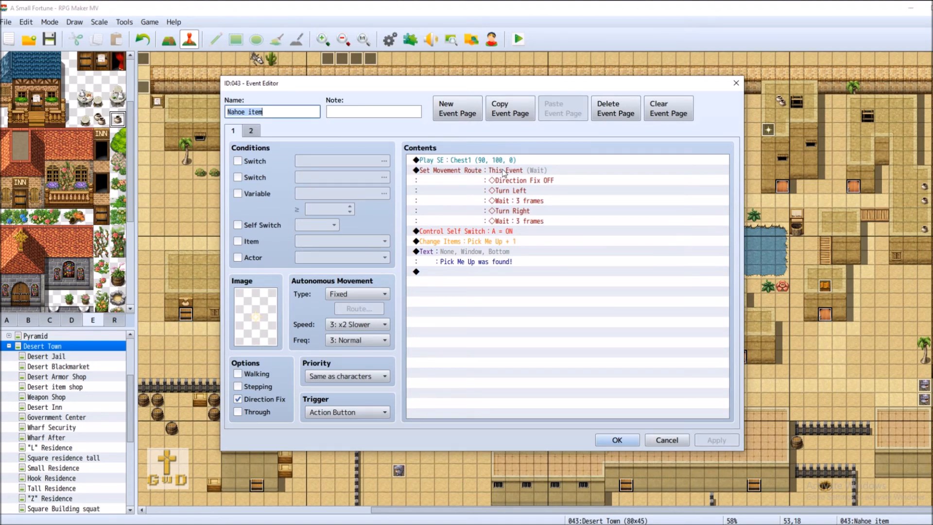
{"action": "double_click", "coordinate": [489, 241]}
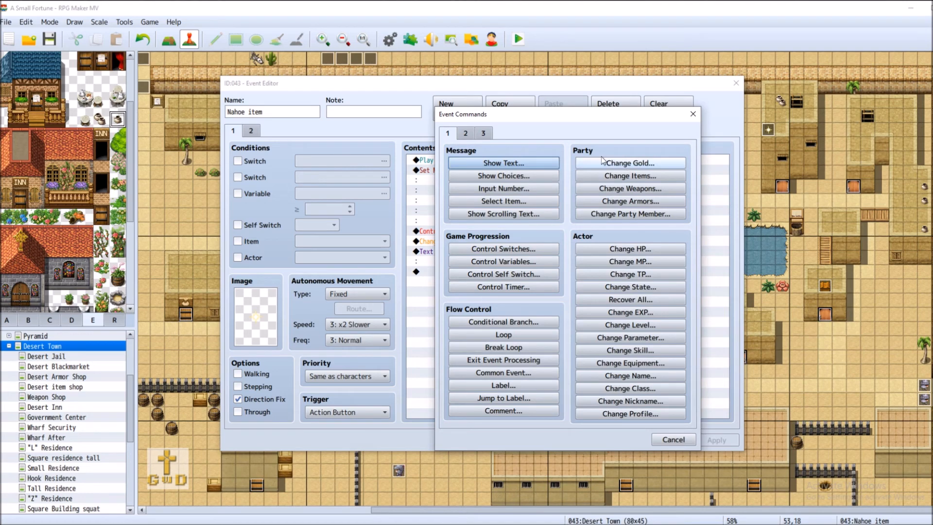
{"action": "left_click", "coordinate": [672, 439]}
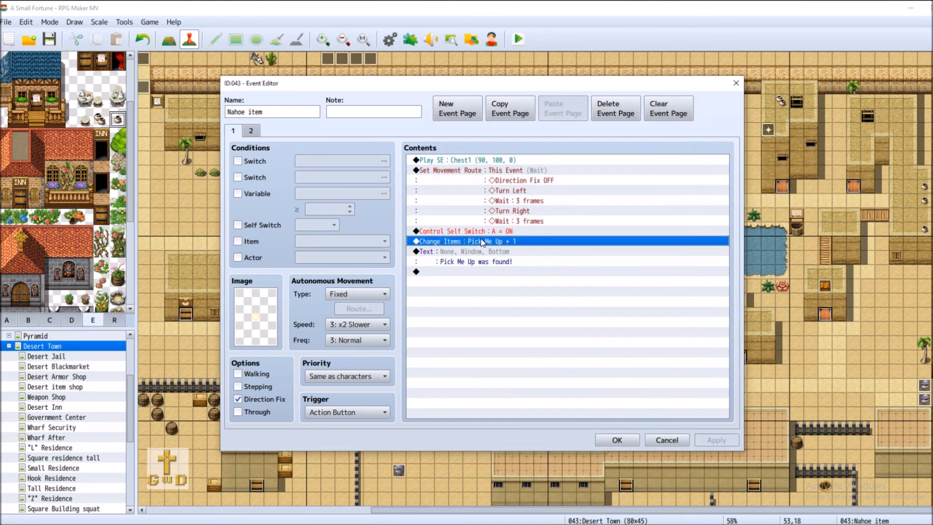
{"action": "right_click", "coordinate": [482, 243]}
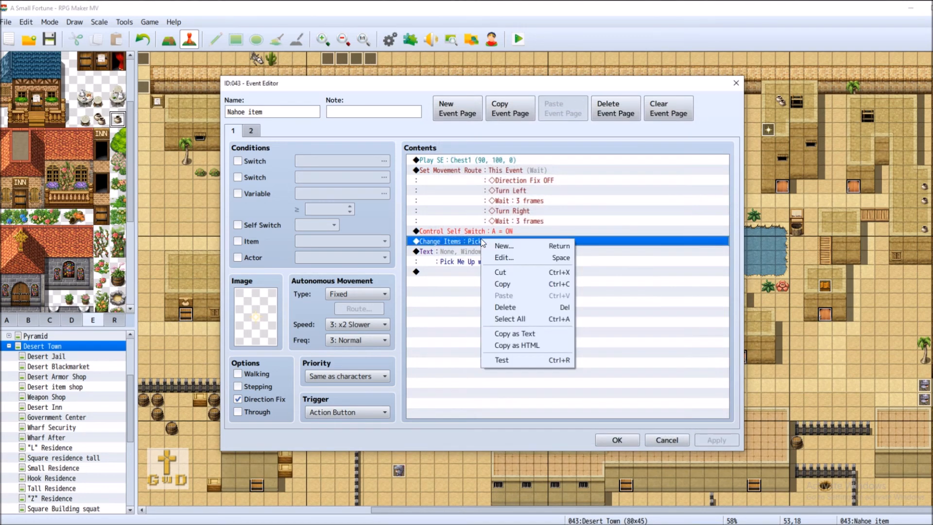
{"action": "left_click", "coordinate": [518, 258]}
{"action": "left_click", "coordinate": [561, 240]}
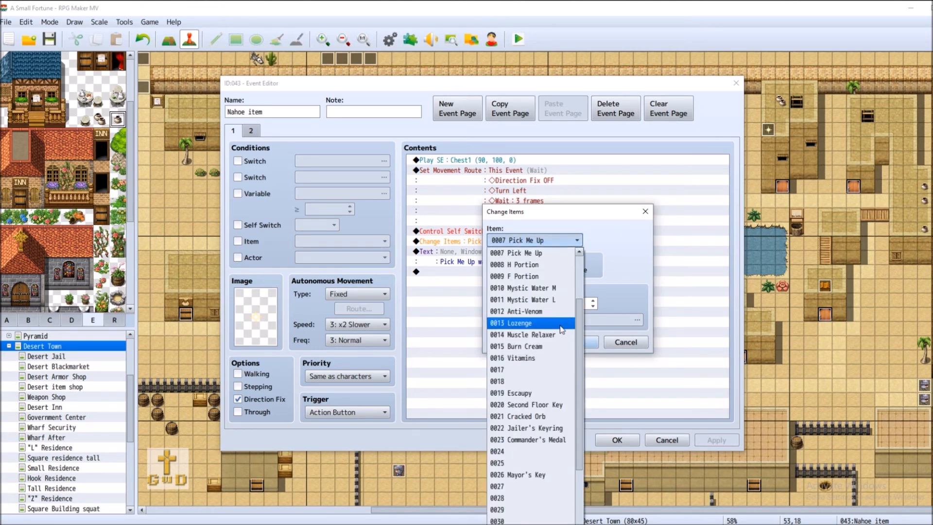
{"action": "left_click", "coordinate": [556, 299]}
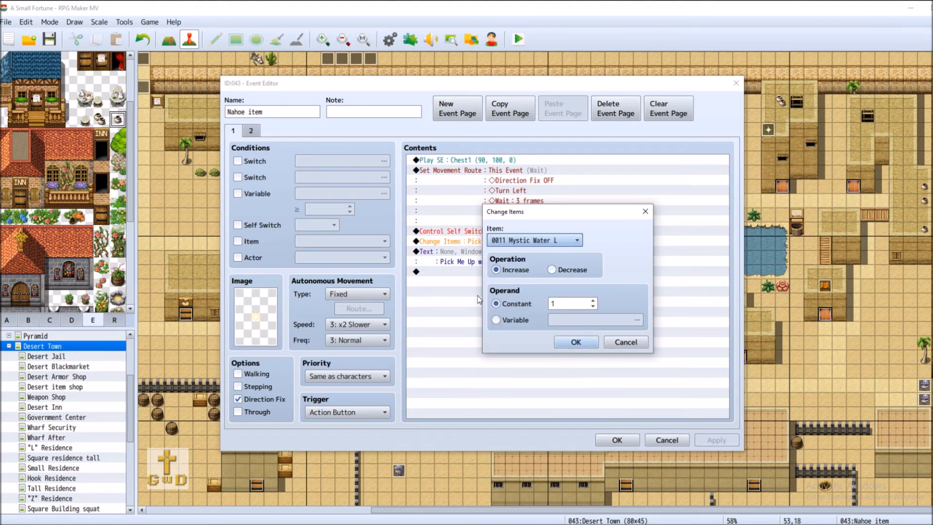
{"action": "left_click", "coordinate": [590, 343]}
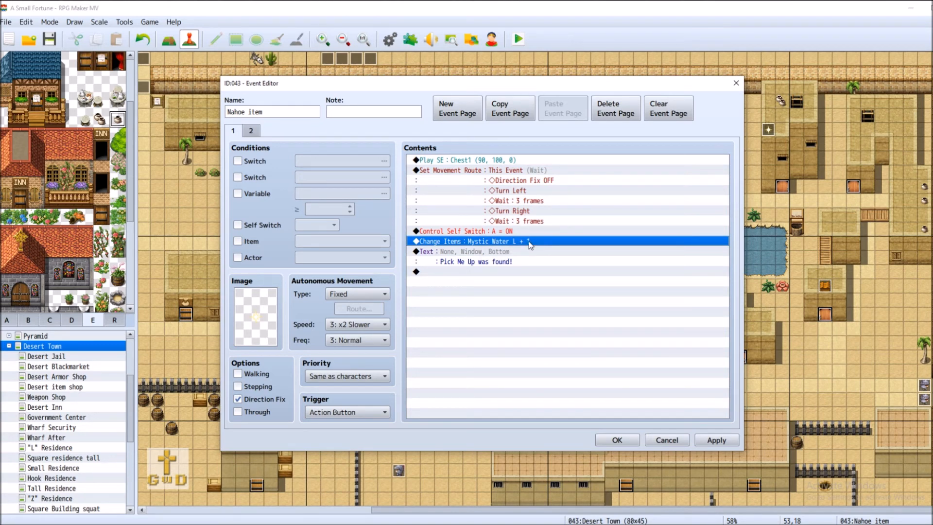
Change the event's message to "Mystic Water L was found!" and rename the event "Nahoe square roof item"
{"action": "left_click", "coordinate": [502, 265]}
{"action": "right_click", "coordinate": [502, 264]}
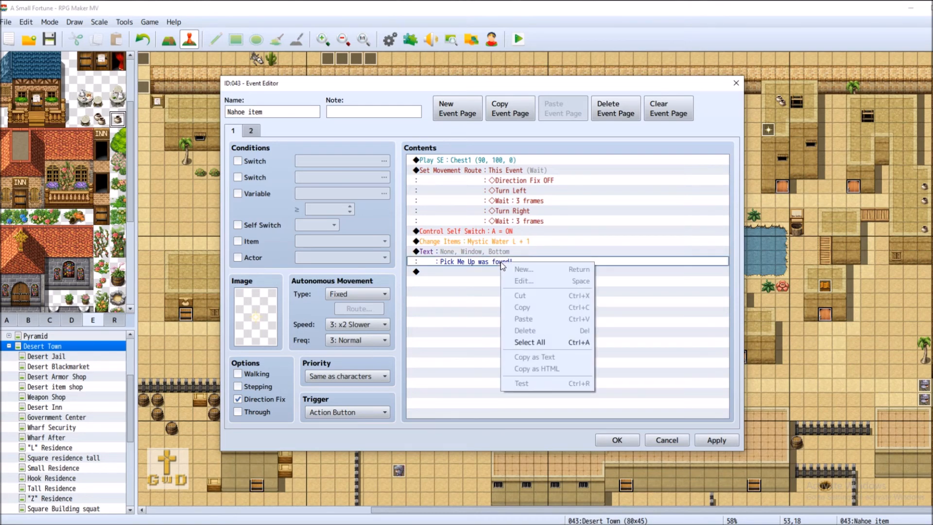
{"action": "left_click", "coordinate": [491, 253]}
{"action": "right_click", "coordinate": [487, 253]}
{"action": "left_click", "coordinate": [523, 270]}
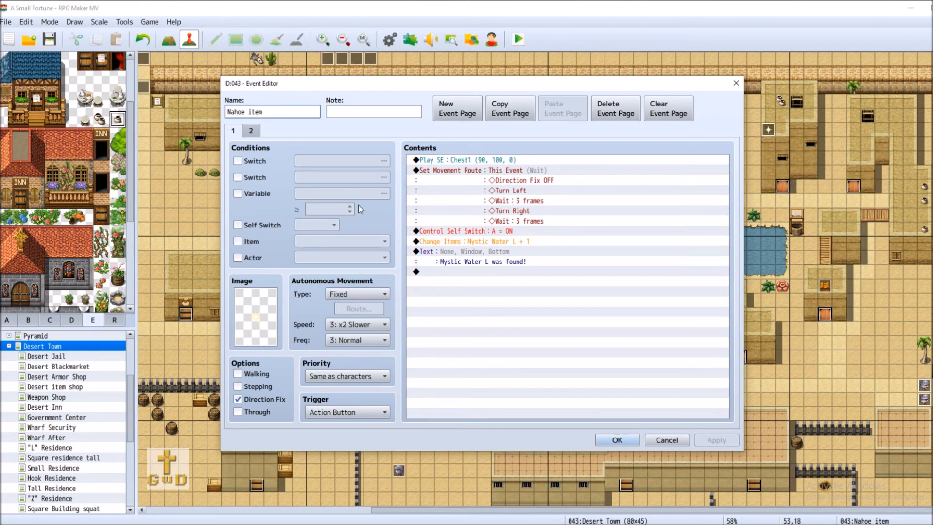
{"action": "type", "text": "square roof"}
{"action": "left_click", "coordinate": [617, 439]}
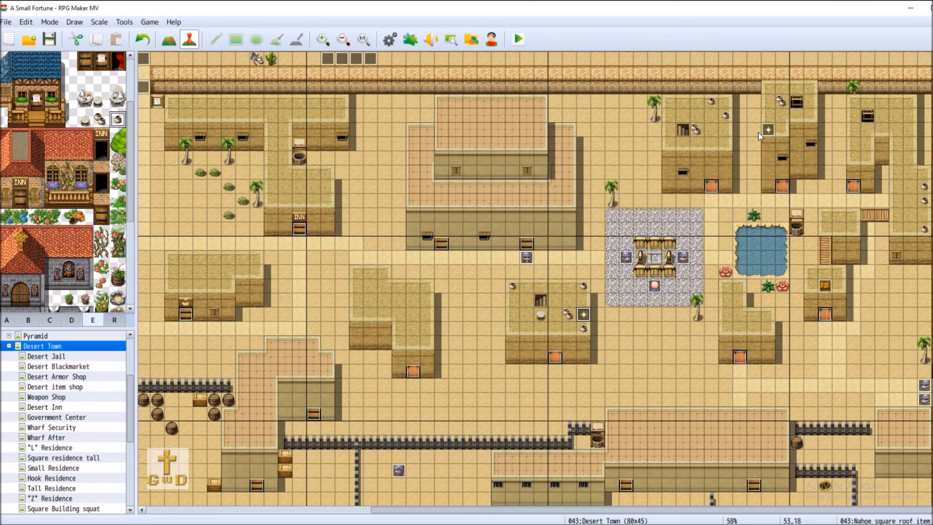
Rename the original item event on the tall building's roof to "Nahoe tall roof item"
{"action": "right_click", "coordinate": [764, 138]}
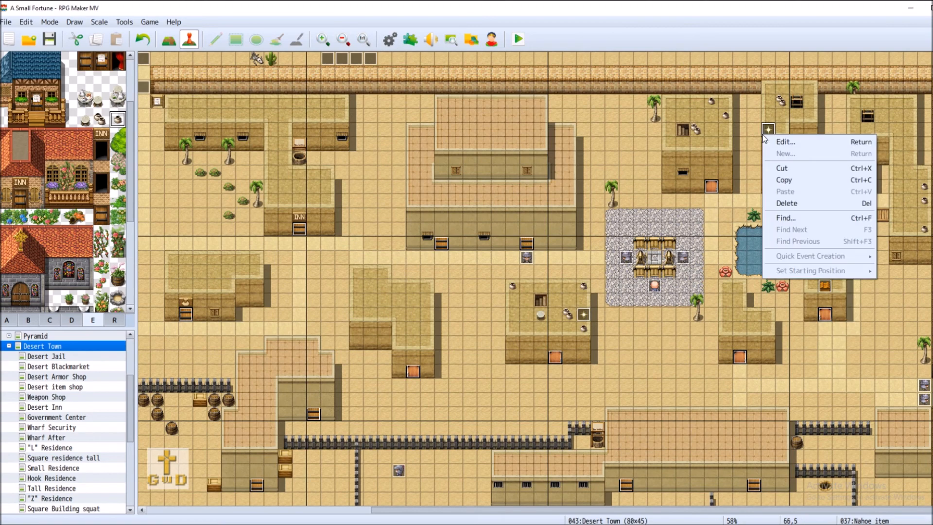
{"action": "left_click", "coordinate": [783, 142]}
{"action": "left_click", "coordinate": [283, 111]}
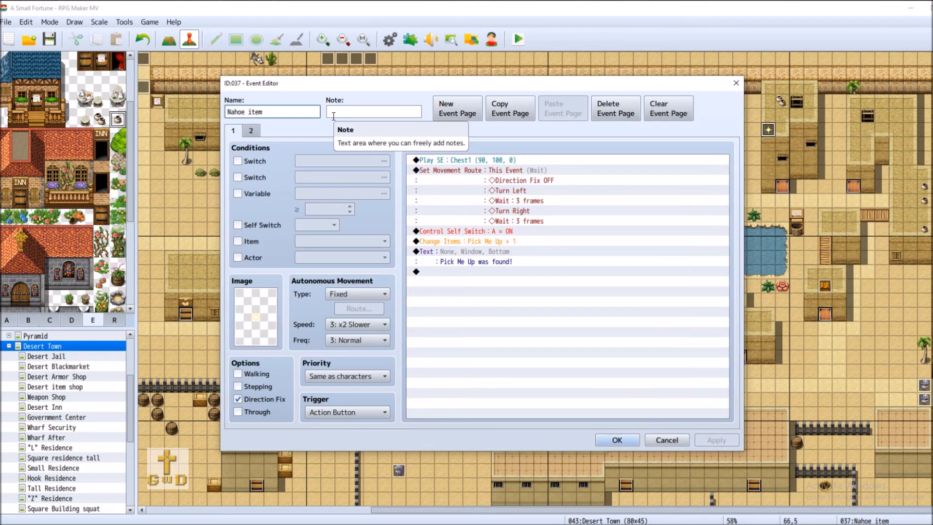
{"action": "type", "text": "tall ro"}
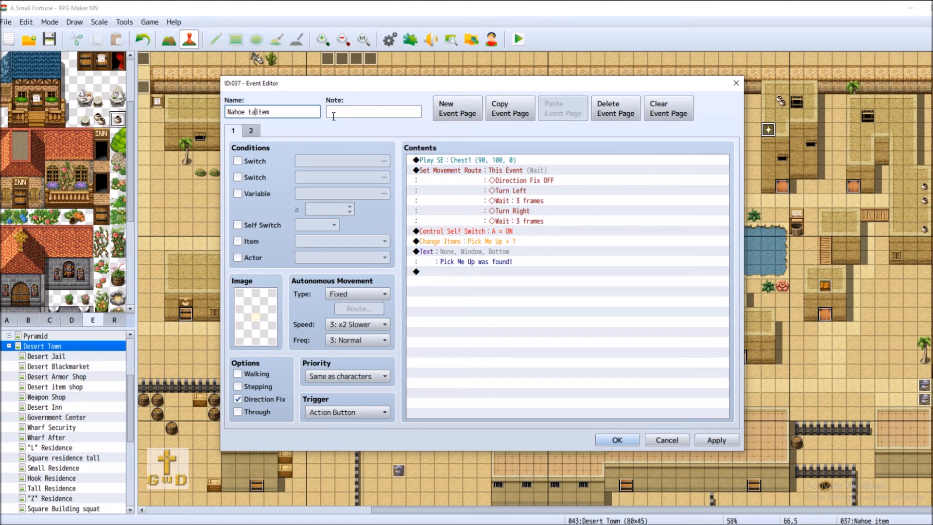
{"action": "type", "text": "of"}
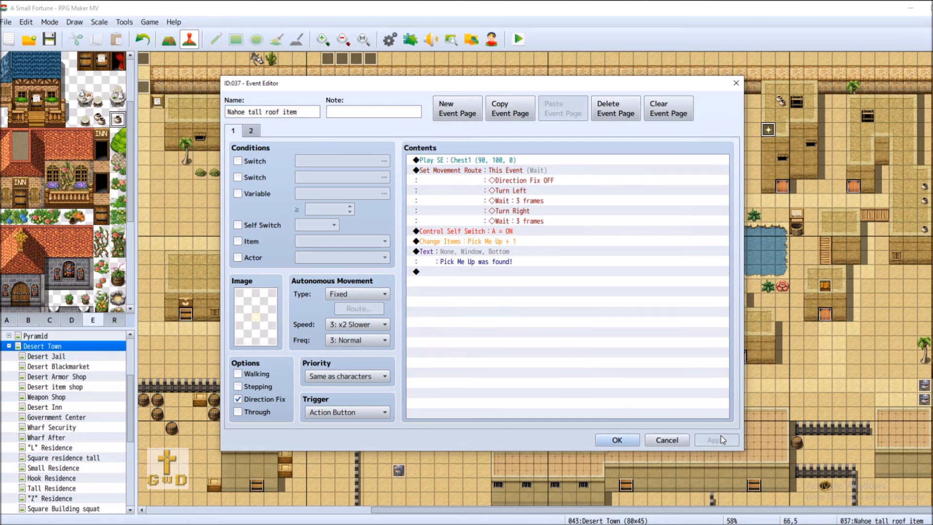
{"action": "left_click", "coordinate": [606, 438]}
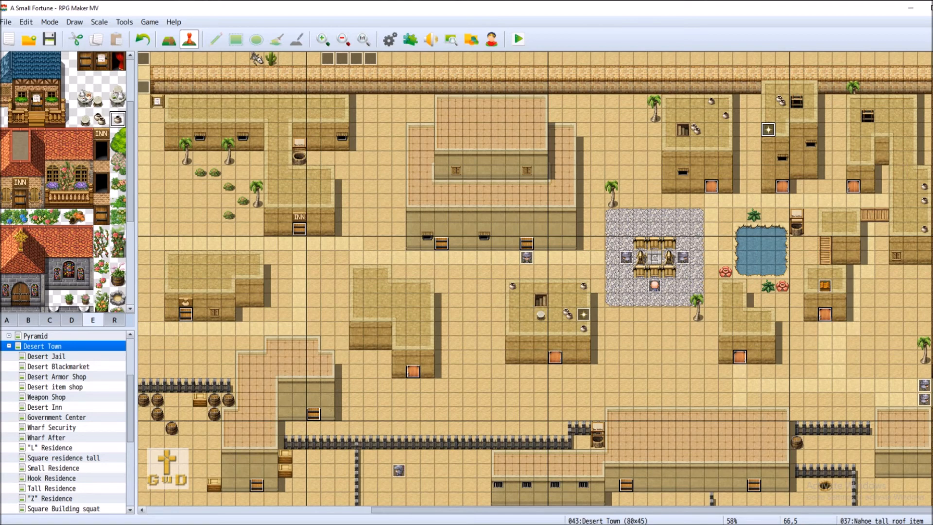
On the Square Building squat map's west stool, create a granny event with text from "Well hello there Dearies." to "Would you like some freshly baked cokies?"
{"action": "left_click", "coordinate": [73, 499]}
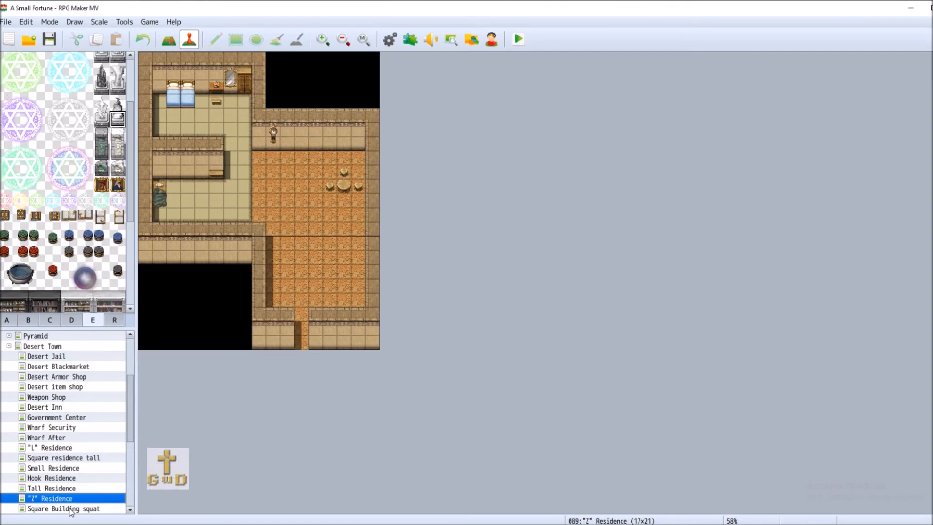
{"action": "left_click", "coordinate": [68, 508]}
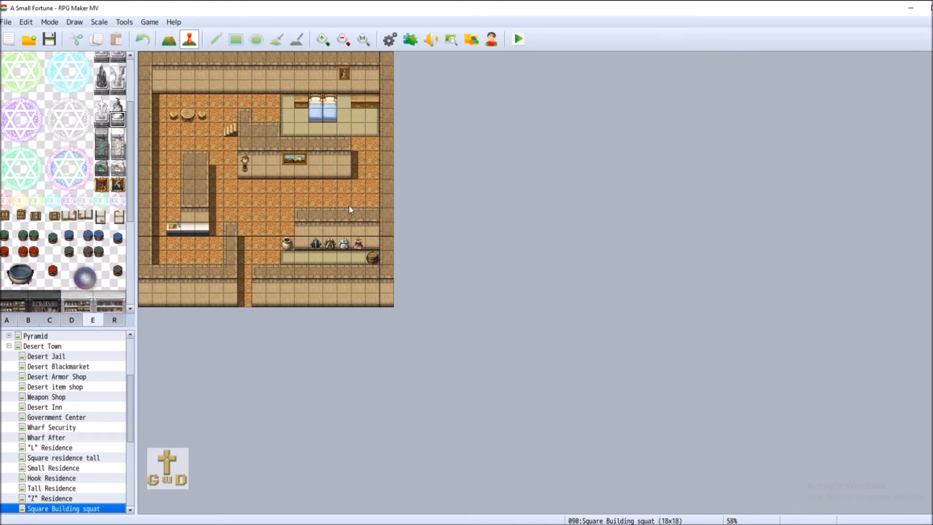
{"action": "right_click", "coordinate": [174, 119]}
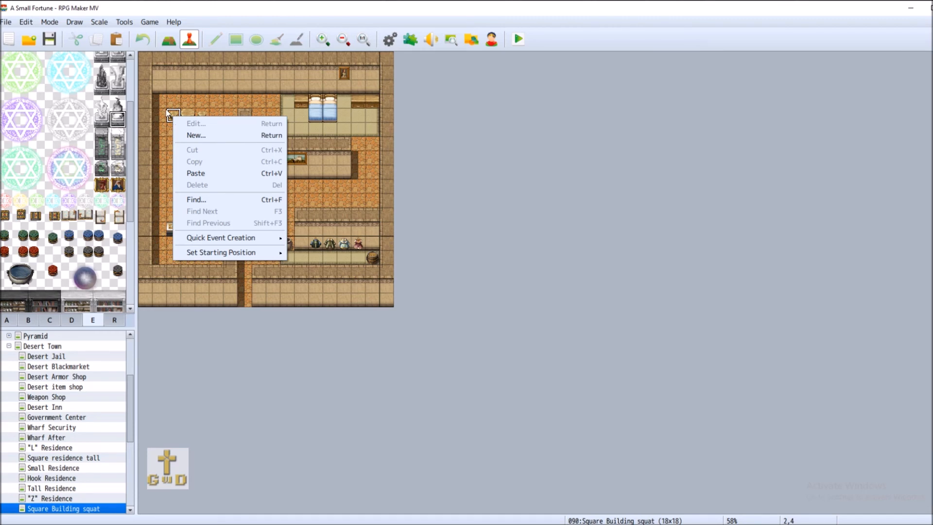
{"action": "left_click", "coordinate": [214, 139]}
{"action": "double_click", "coordinate": [463, 159]}
{"action": "left_click", "coordinate": [508, 163]}
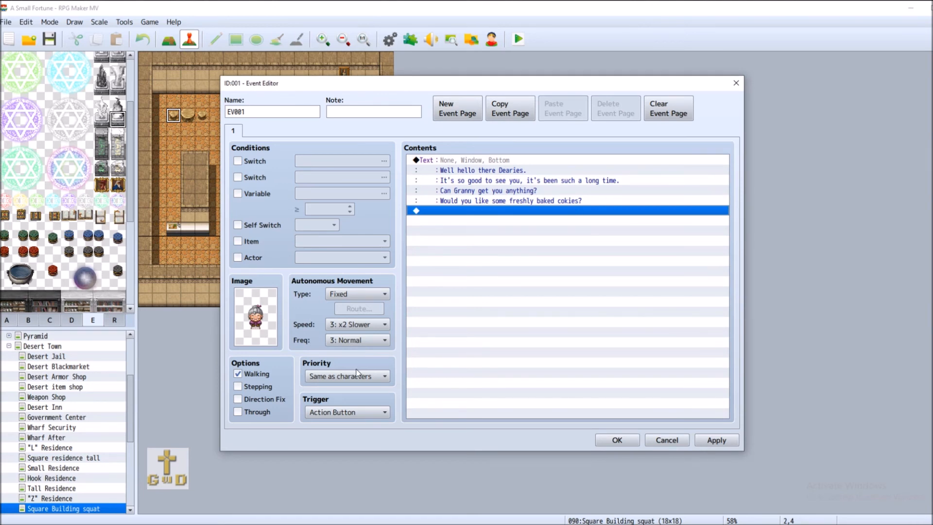
Set the granny event's autonomous movement to Random, with speed 2: x4 Slower and frequency 2: Lower
{"action": "left_click", "coordinate": [359, 294]}
{"action": "left_click", "coordinate": [372, 318]}
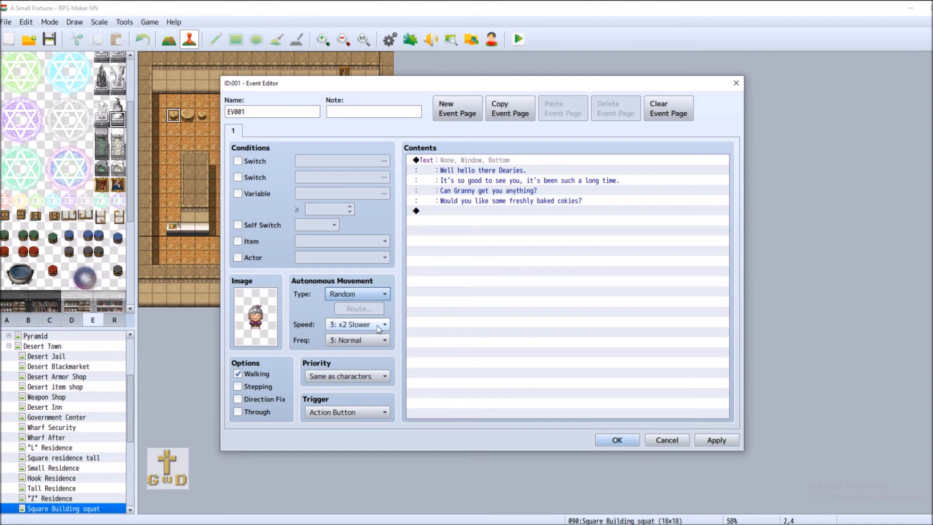
{"action": "left_click", "coordinate": [379, 344]}
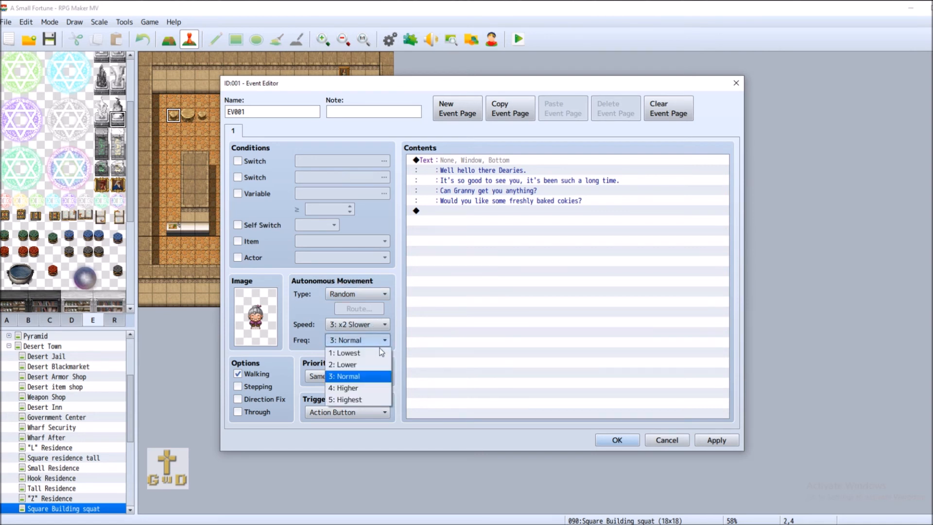
{"action": "left_click", "coordinate": [357, 361]}
{"action": "left_click", "coordinate": [343, 326]}
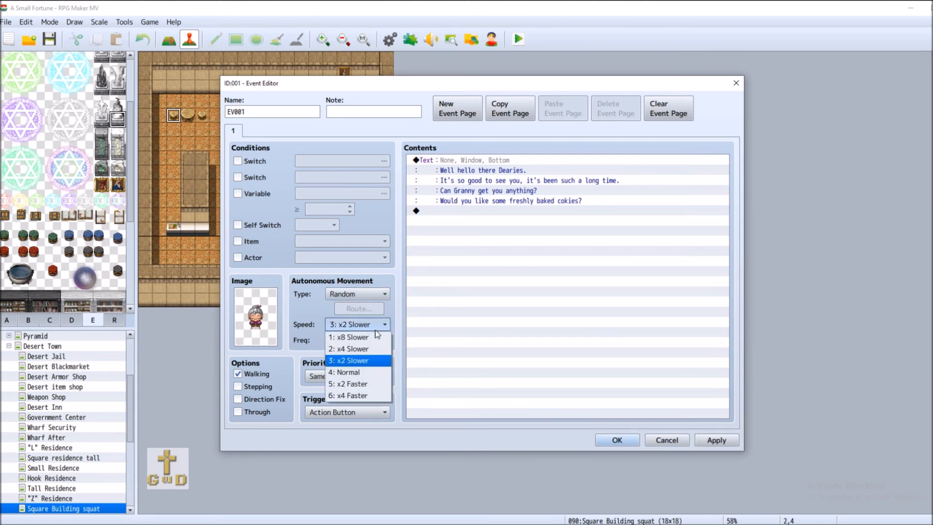
{"action": "left_click", "coordinate": [352, 348]}
Set the granny event's trigger to Player Touch, name it "Granny", and save the event
{"action": "left_click", "coordinate": [348, 412]}
{"action": "left_click", "coordinate": [378, 433]}
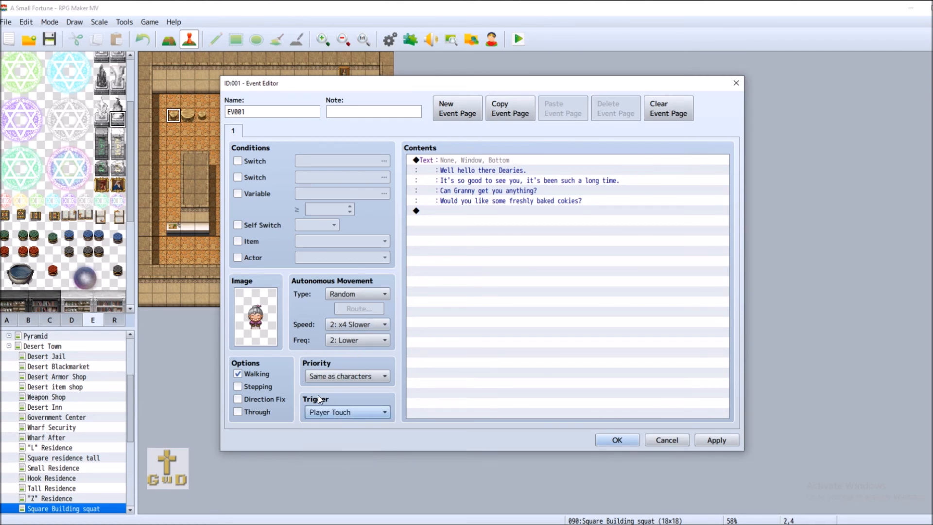
{"action": "double_click", "coordinate": [266, 111]}
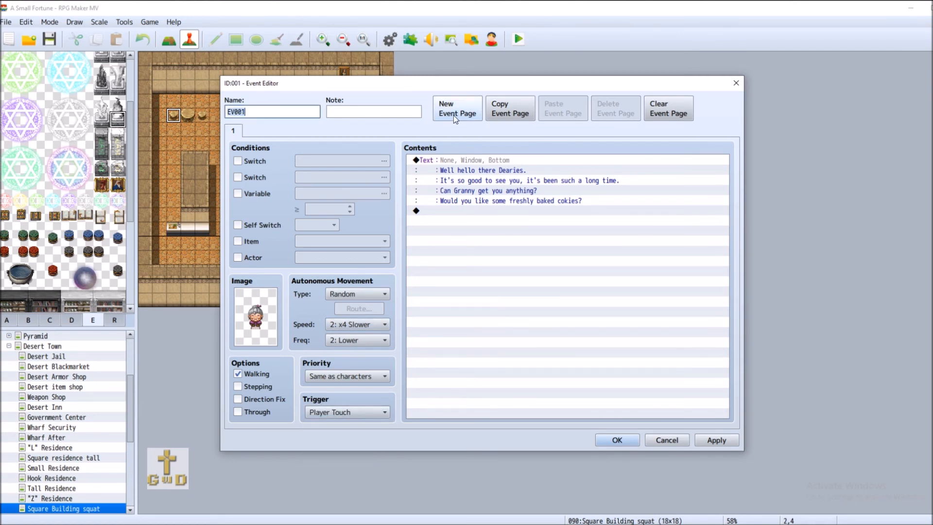
{"action": "type", "text": "Granny"}
{"action": "left_click", "coordinate": [701, 440]}
{"action": "left_click", "coordinate": [616, 440]}
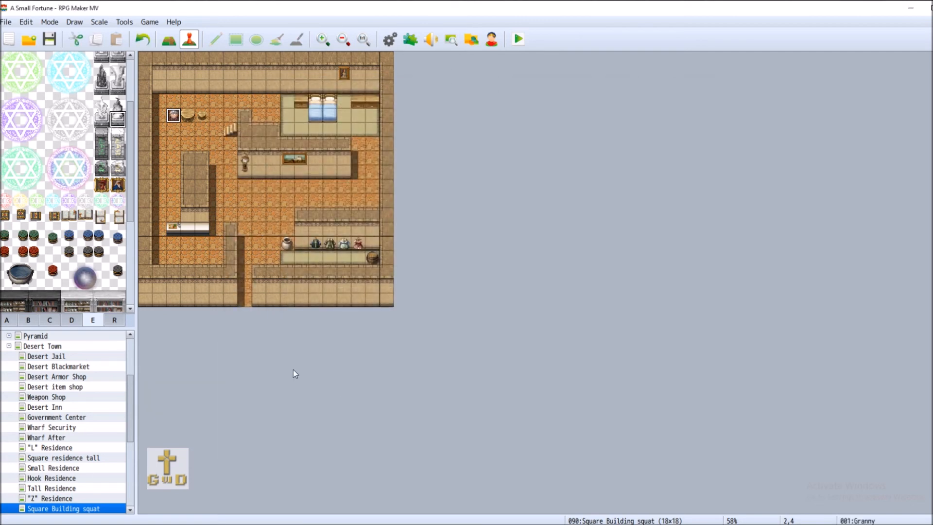
On the "Z" Residence map's north stool, create an event using the blue-haired character from People1
{"action": "left_click", "coordinate": [68, 498]}
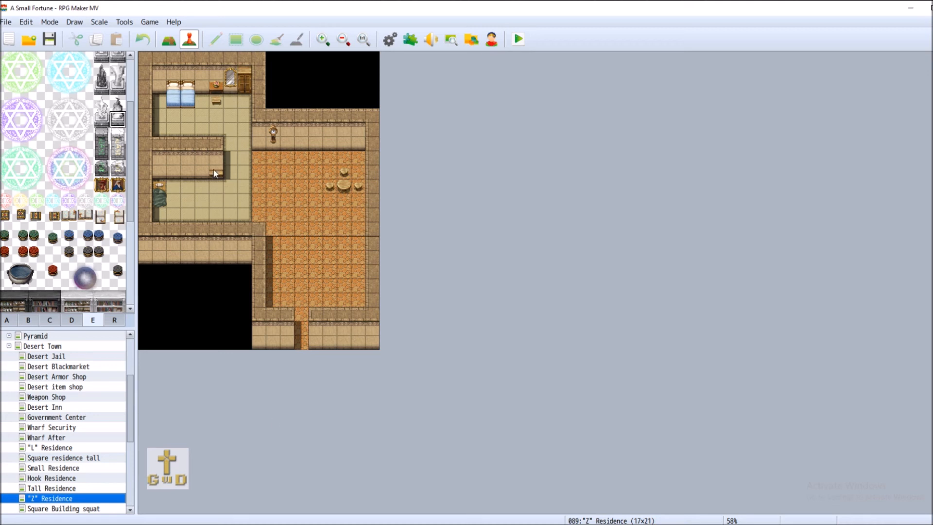
{"action": "right_click", "coordinate": [341, 172]}
{"action": "left_click", "coordinate": [371, 190]}
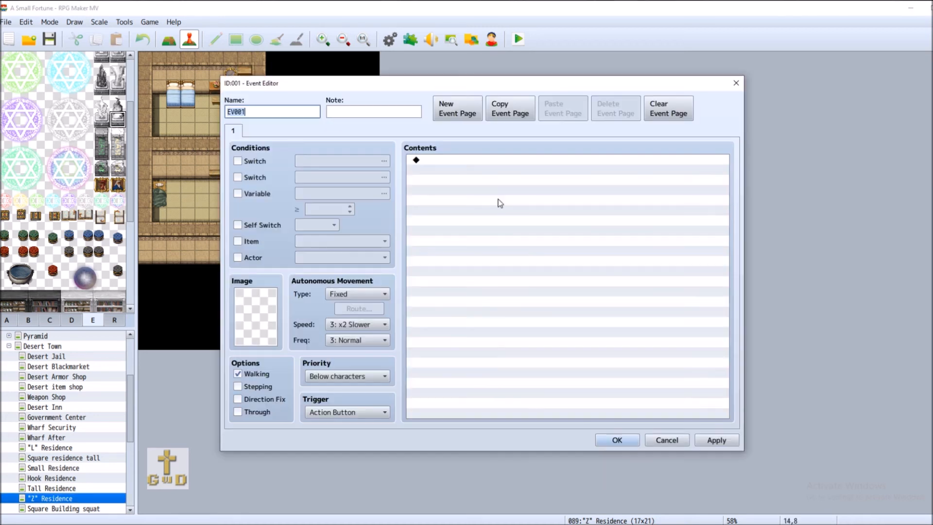
{"action": "double_click", "coordinate": [252, 339]}
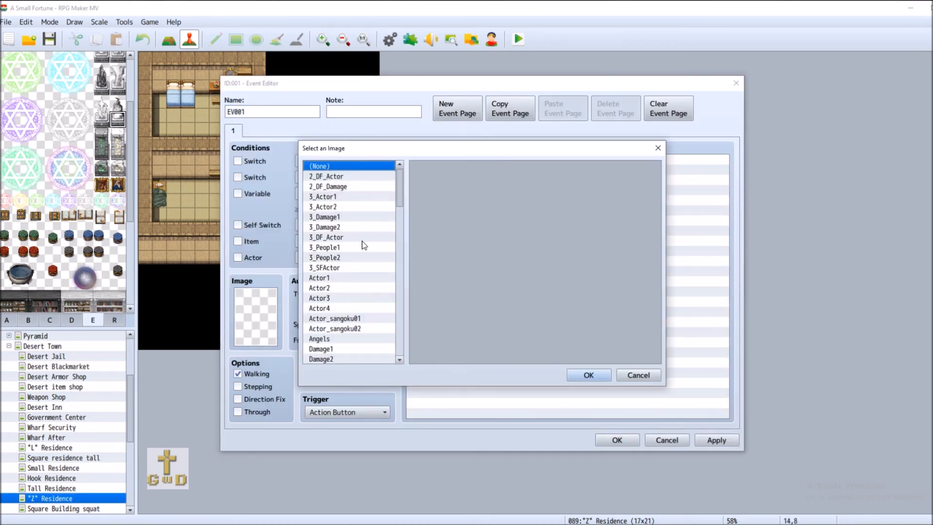
{"action": "scroll", "coordinate": [395, 208], "scroll_direction": "down", "scroll_amount": 10}
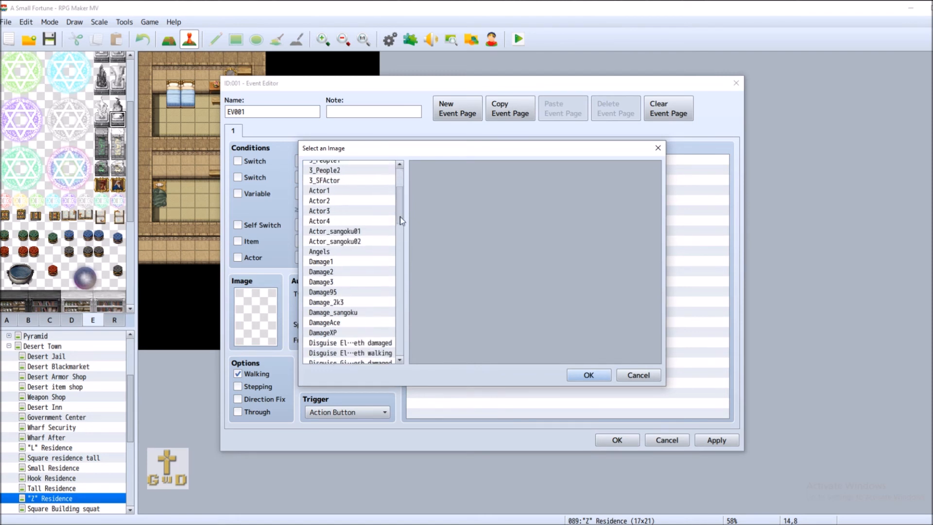
{"action": "left_click", "coordinate": [342, 249]}
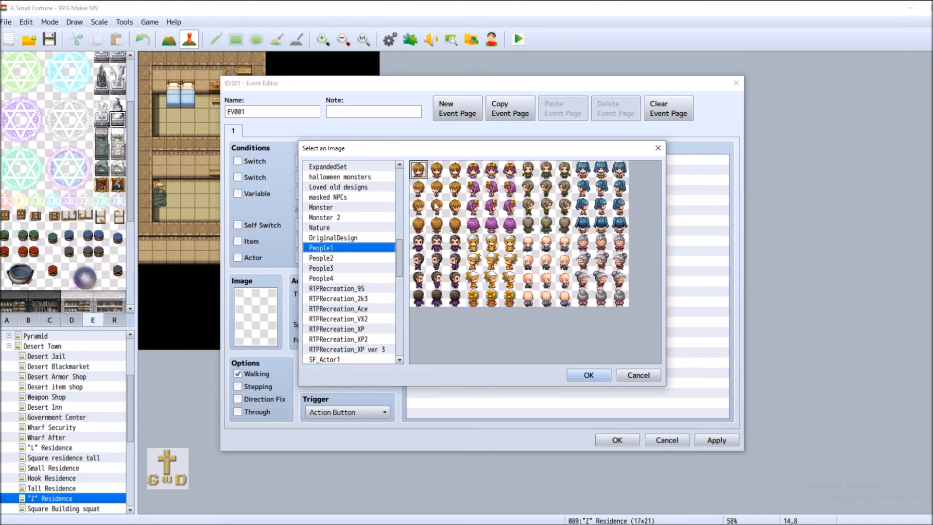
{"action": "double_click", "coordinate": [604, 175]}
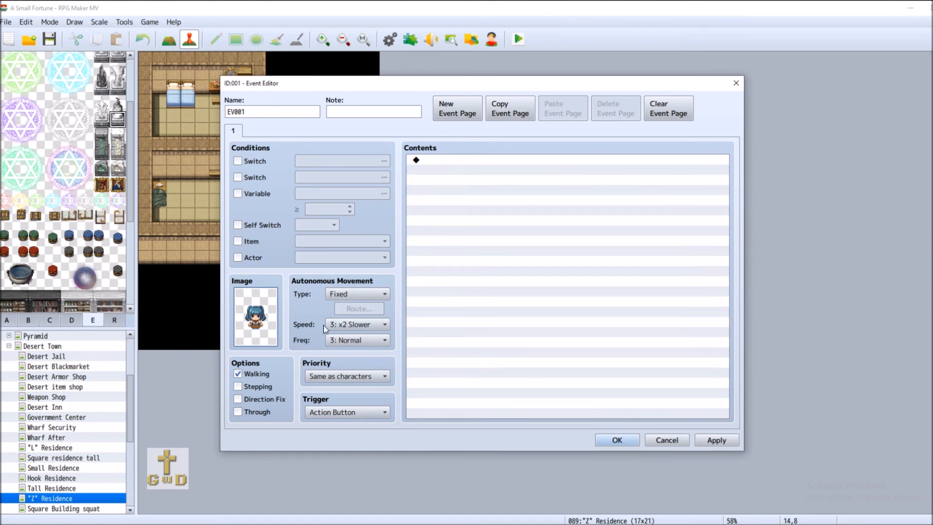
Set the blue-haired character event's trigger to Player Touch and save the event
{"action": "left_click", "coordinate": [370, 412]}
{"action": "left_click", "coordinate": [340, 438]}
{"action": "left_click", "coordinate": [716, 440]}
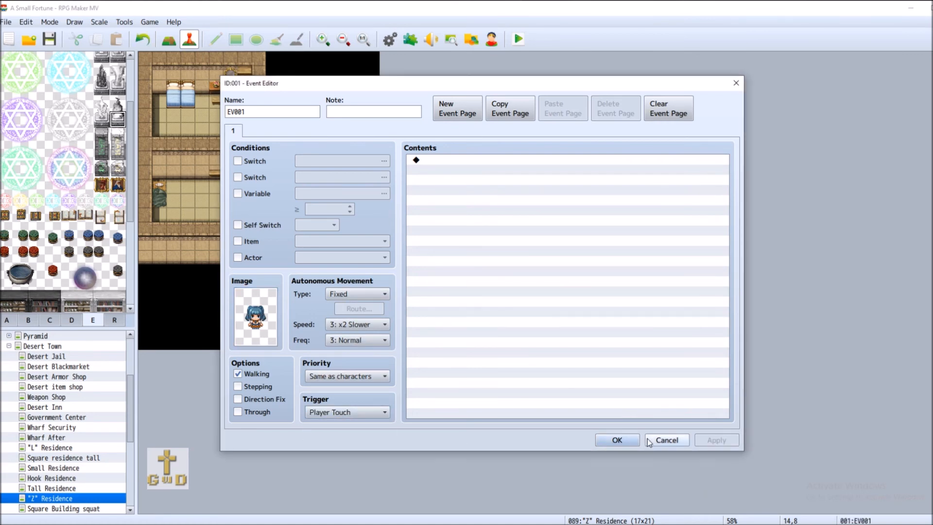
{"action": "left_click", "coordinate": [685, 440]}
On the table's east stool, create an event using the west-facing child in a blue beret from People2
{"action": "left_click", "coordinate": [356, 187]}
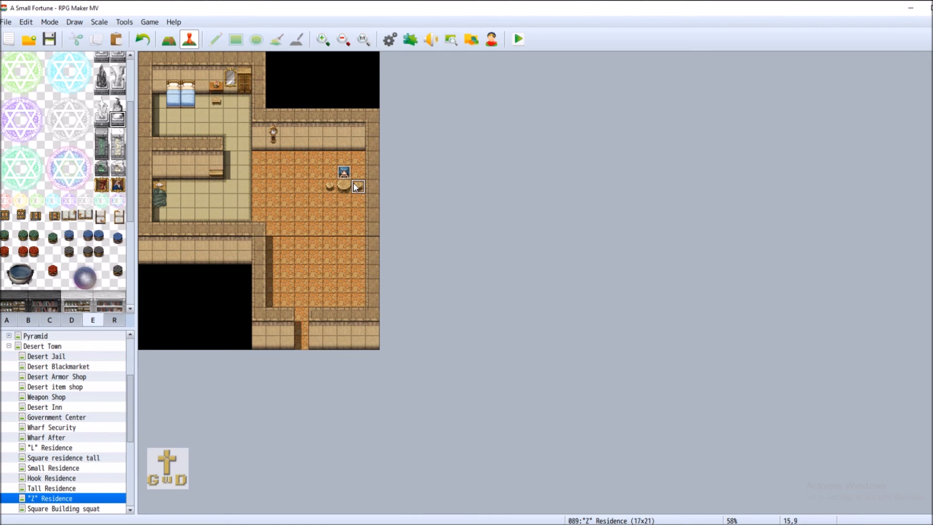
{"action": "right_click", "coordinate": [356, 187]}
{"action": "left_click", "coordinate": [393, 204]}
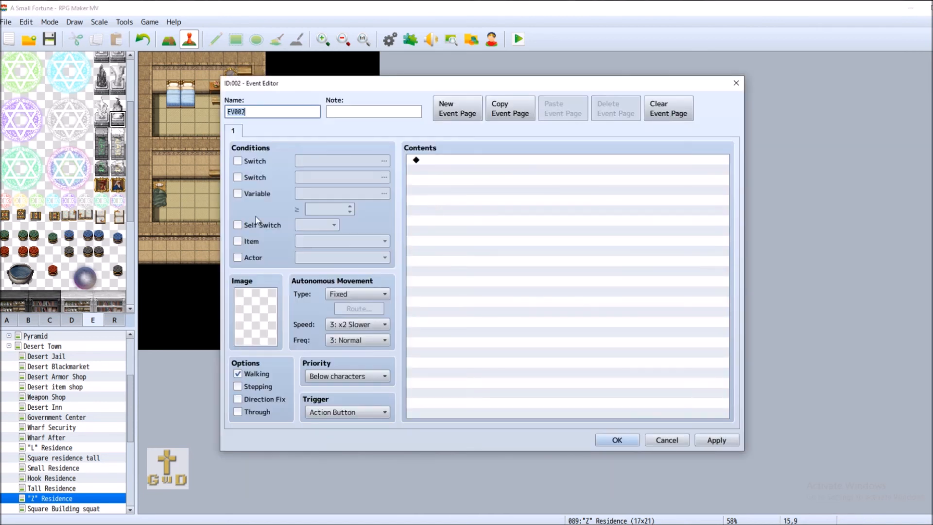
{"action": "double_click", "coordinate": [259, 291]}
{"action": "left_click_drag", "start_coordinate": [398, 186], "coordinate": [396, 249]}
{"action": "left_click", "coordinate": [351, 293]}
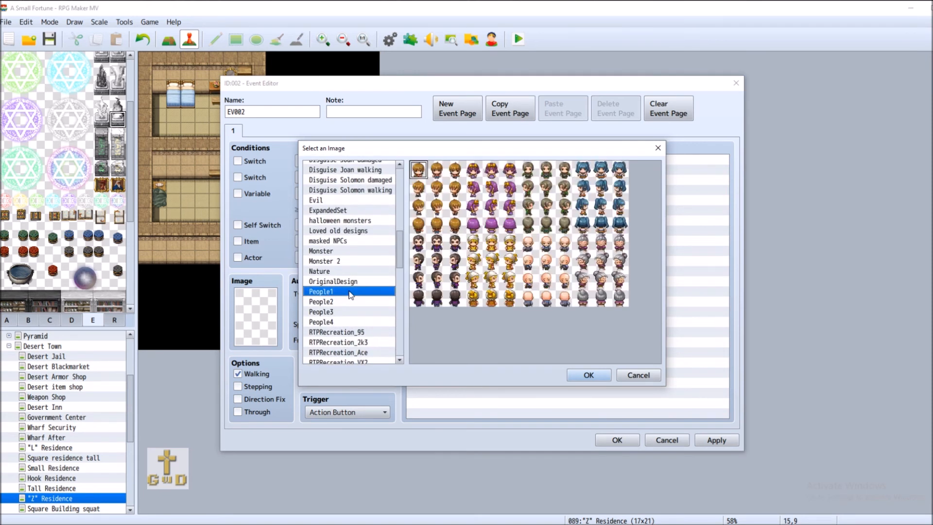
{"action": "left_click", "coordinate": [351, 302]}
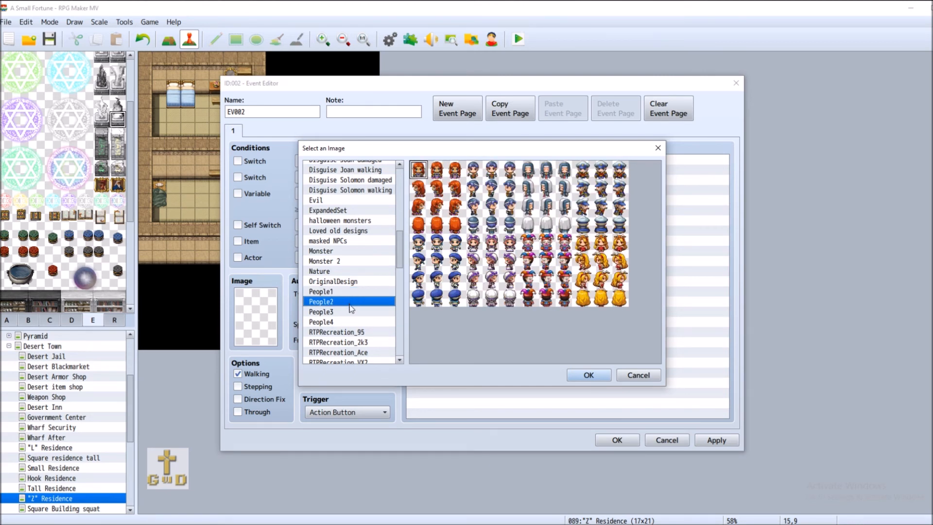
{"action": "left_click", "coordinate": [350, 292]}
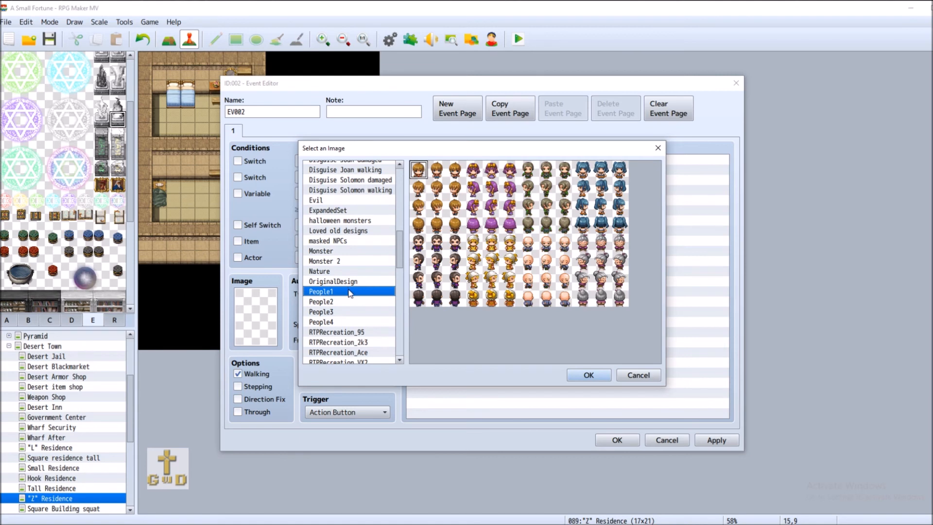
{"action": "left_click", "coordinate": [352, 302]}
{"action": "left_click", "coordinate": [353, 312]}
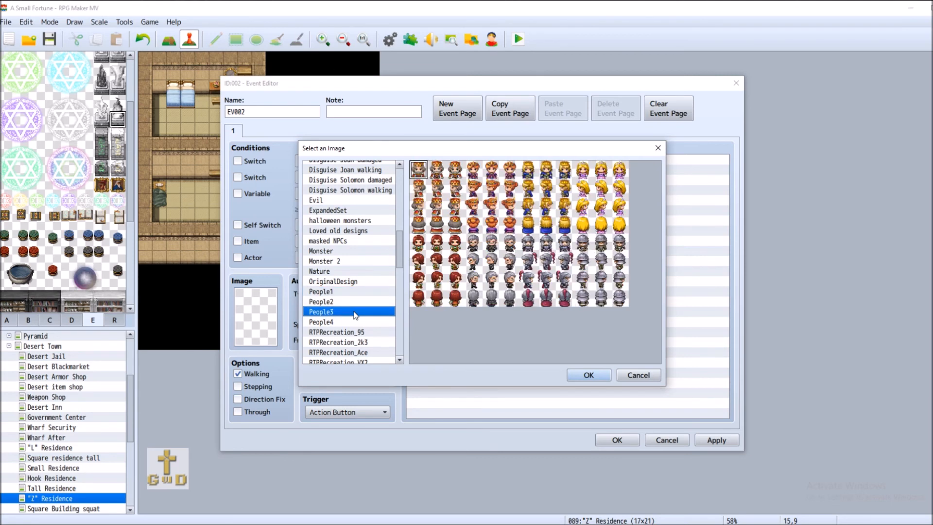
{"action": "left_click", "coordinate": [357, 302]}
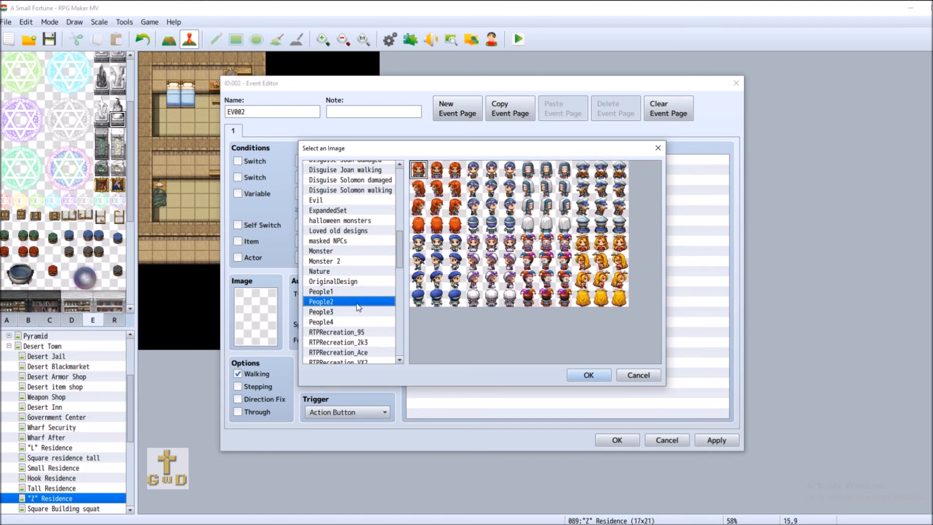
{"action": "left_click", "coordinate": [436, 261]}
{"action": "double_click", "coordinate": [437, 261]}
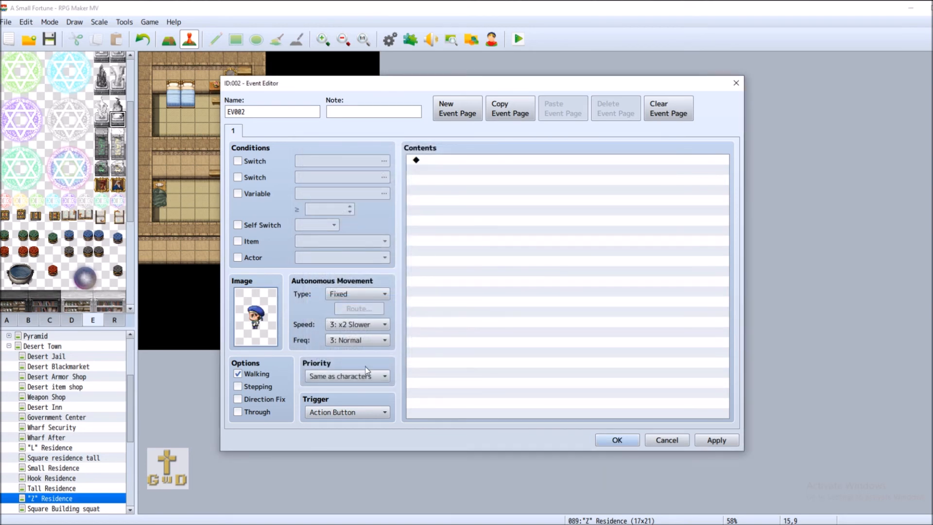
Set the blue-beret character event's trigger to Player Touch and save the event
{"action": "left_click", "coordinate": [357, 412]}
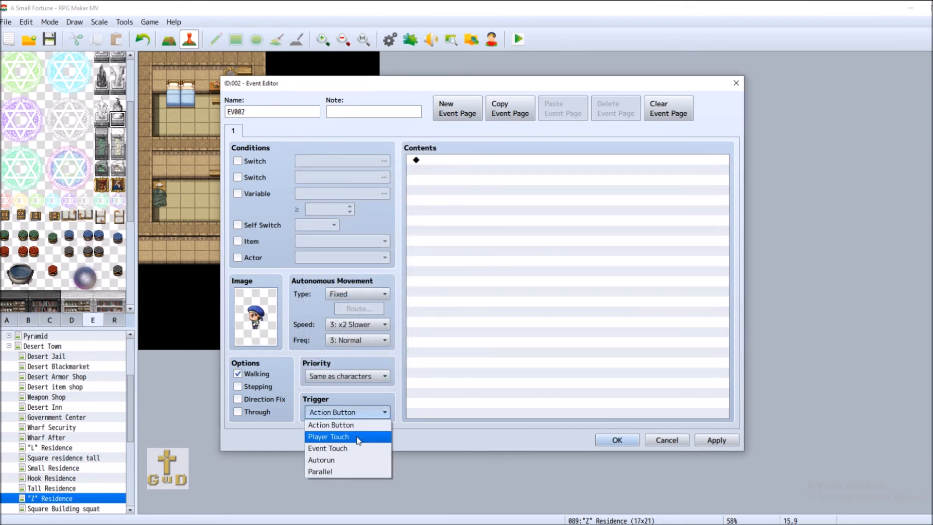
{"action": "left_click", "coordinate": [357, 436]}
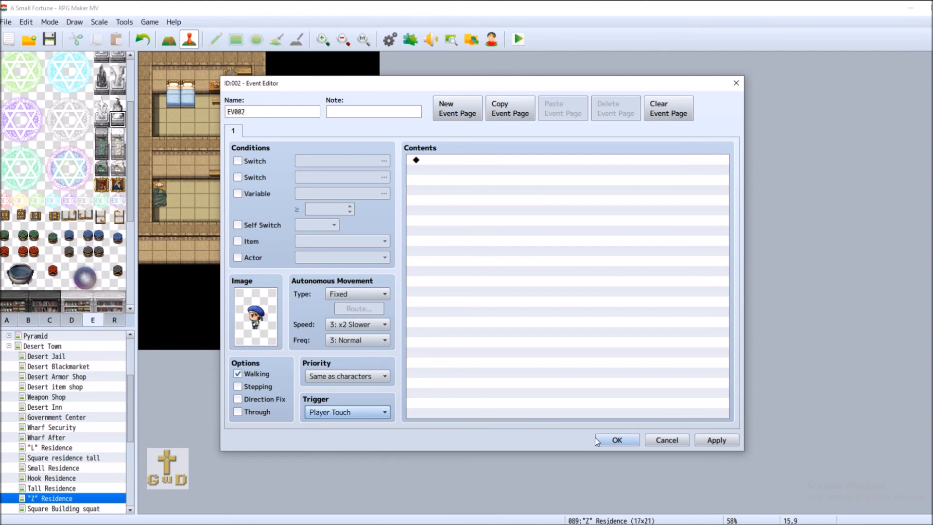
{"action": "left_click", "coordinate": [716, 440]}
{"action": "left_click", "coordinate": [613, 440]}
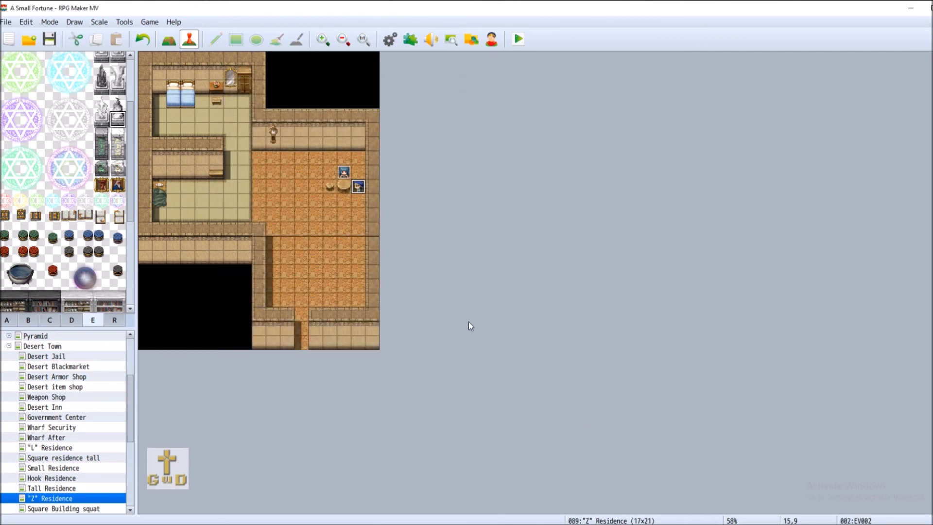
On the table's west stool, create an event using the east-facing blue-haired character from SF_Actor2
{"action": "right_click", "coordinate": [328, 184]}
{"action": "left_click", "coordinate": [344, 200]}
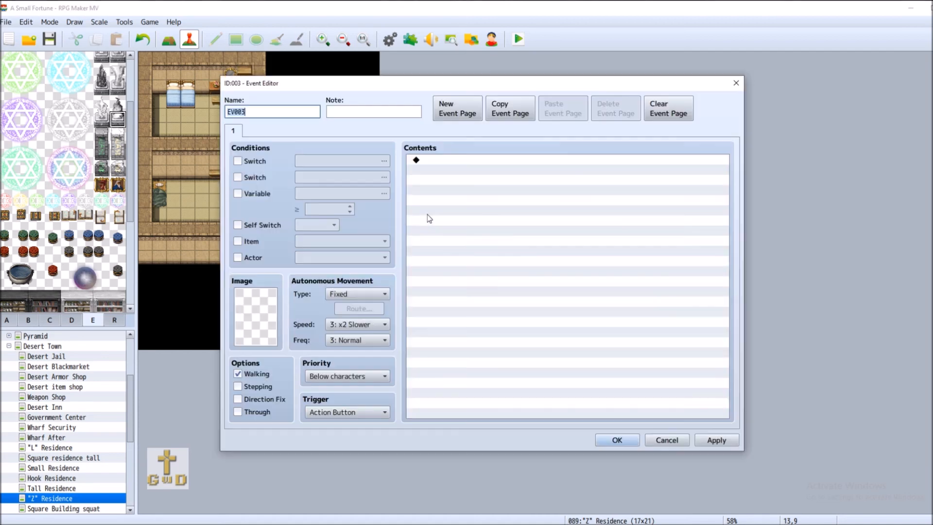
{"action": "double_click", "coordinate": [258, 334]}
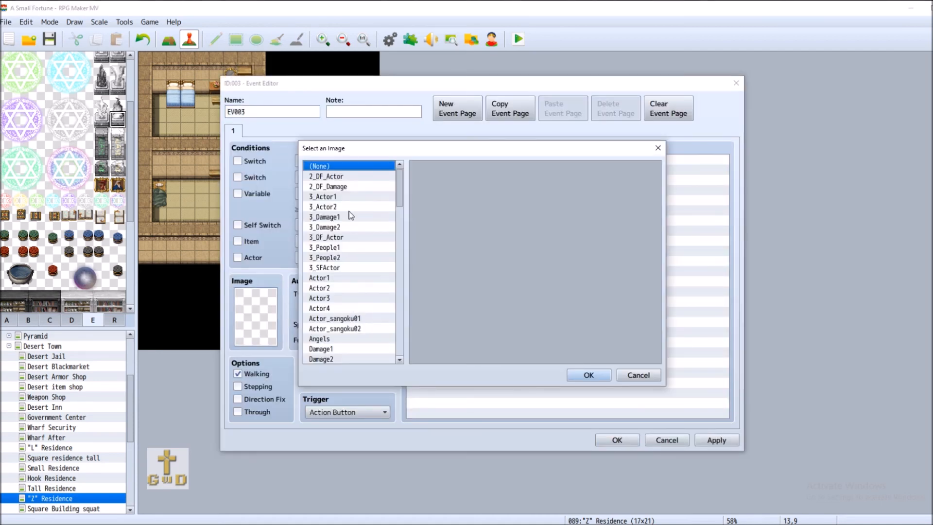
{"action": "left_click", "coordinate": [343, 281]}
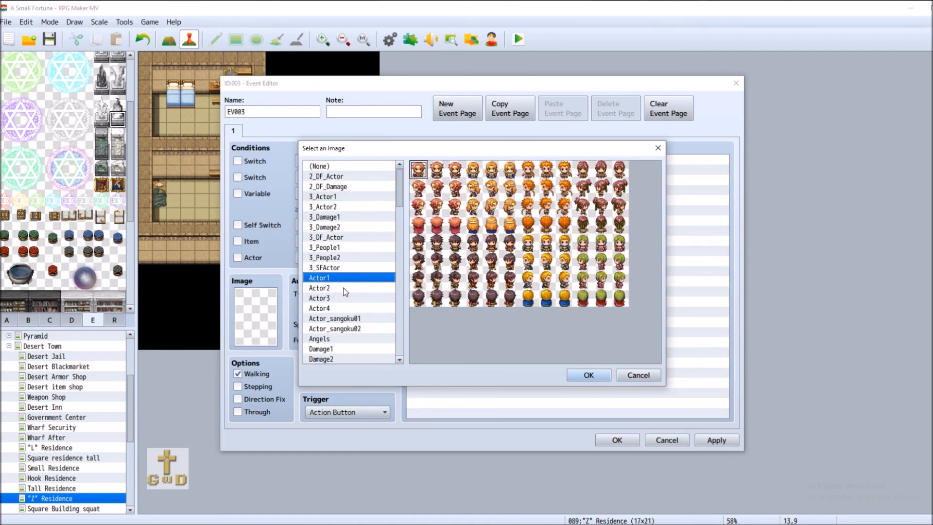
{"action": "left_click", "coordinate": [344, 289]}
{"action": "left_click", "coordinate": [343, 297]}
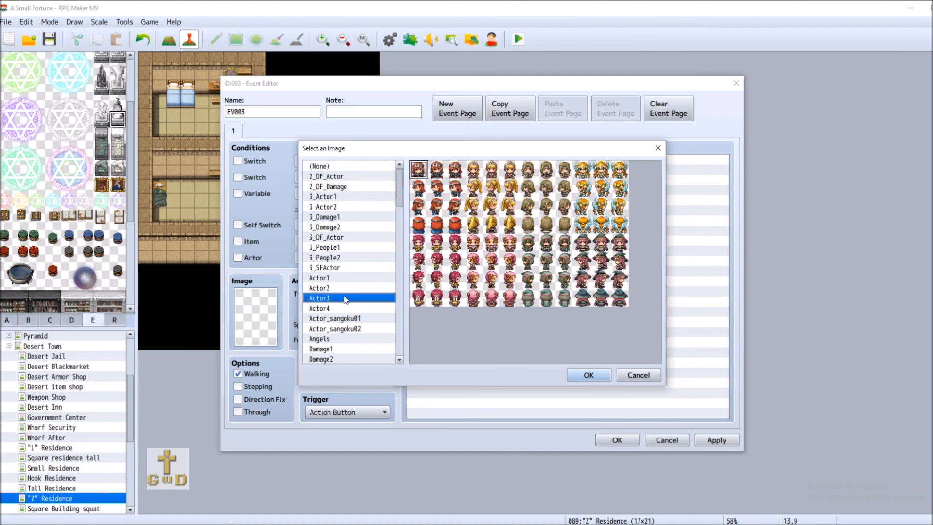
{"action": "left_click", "coordinate": [346, 306]}
{"action": "left_click_drag", "start_coordinate": [400, 187], "coordinate": [396, 257]}
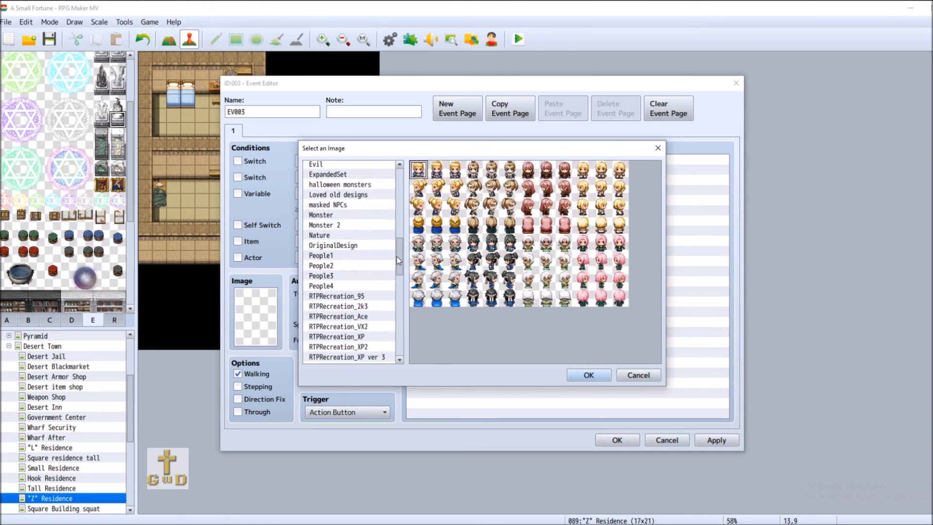
{"action": "left_click", "coordinate": [357, 255]}
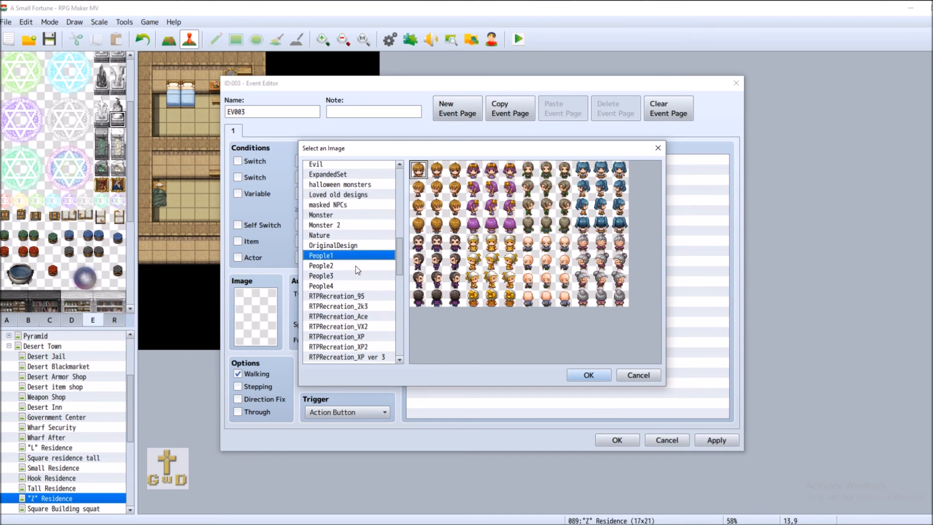
{"action": "left_click", "coordinate": [358, 267]}
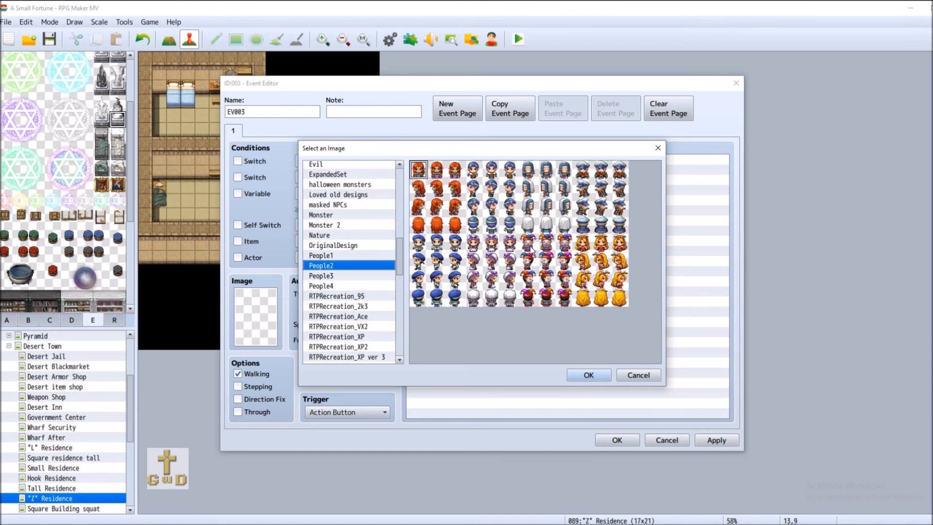
{"action": "left_click", "coordinate": [372, 275]}
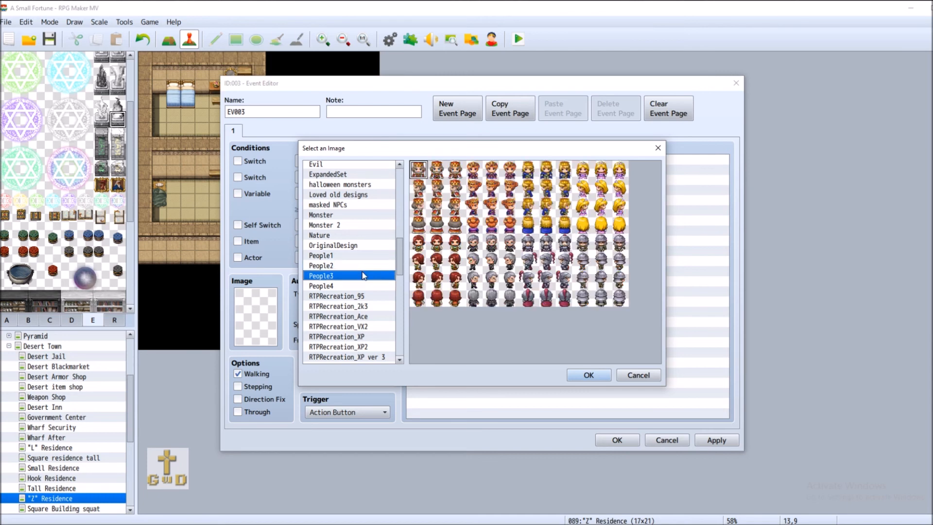
{"action": "left_click", "coordinate": [360, 287]}
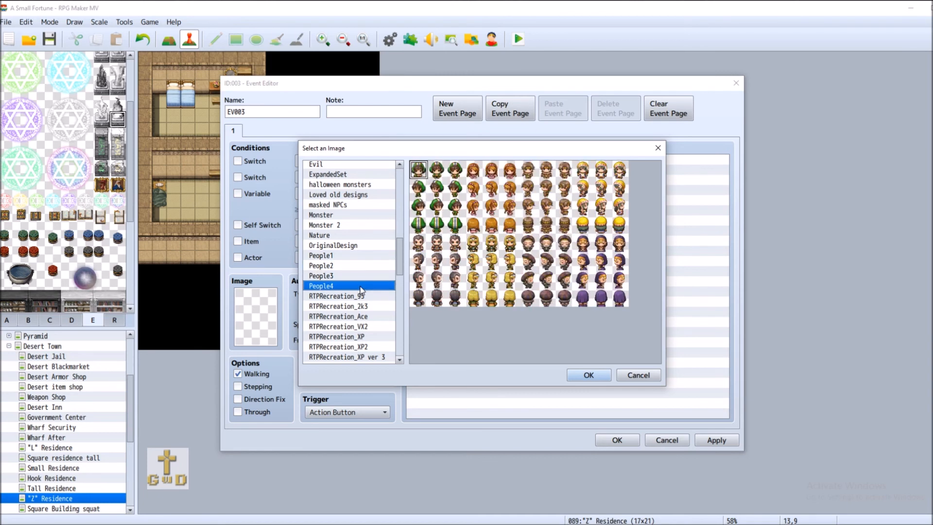
{"action": "scroll", "coordinate": [369, 286], "scroll_direction": "down", "scroll_amount": 3}
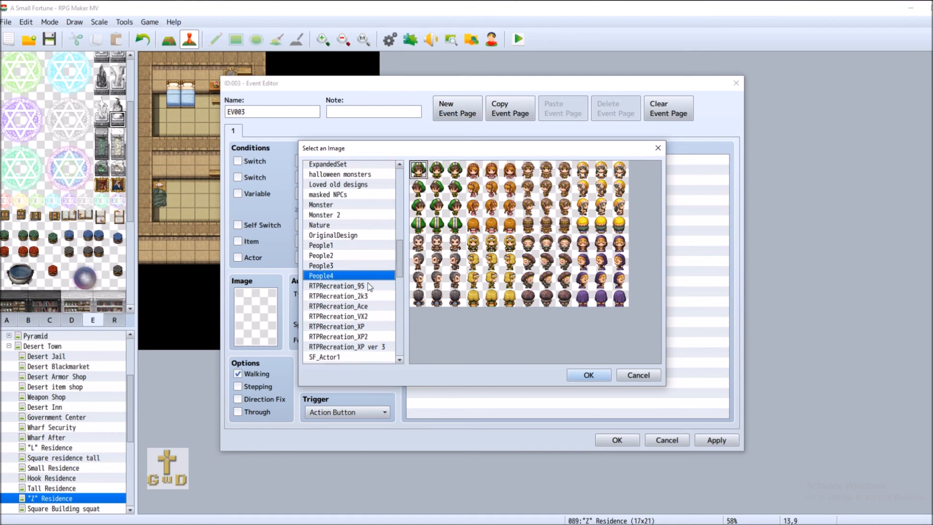
{"action": "left_click", "coordinate": [356, 266]}
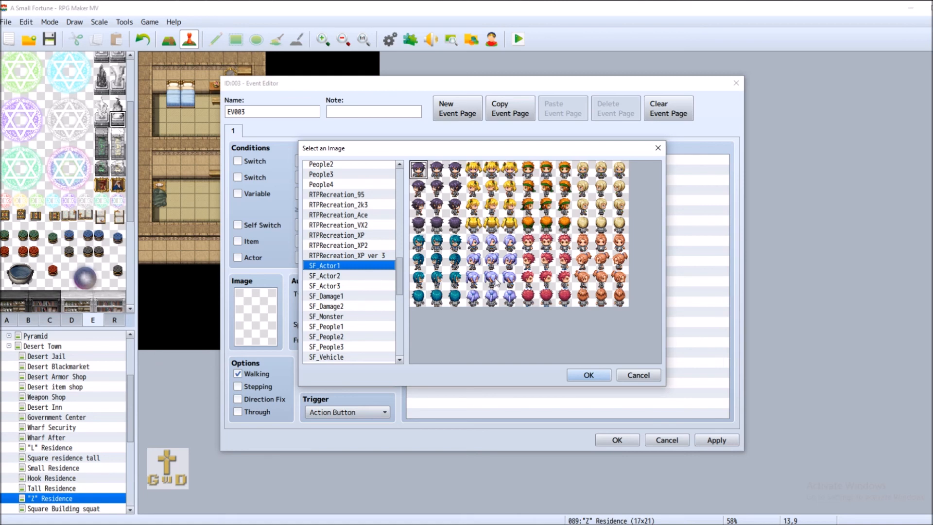
{"action": "left_click", "coordinate": [356, 276]}
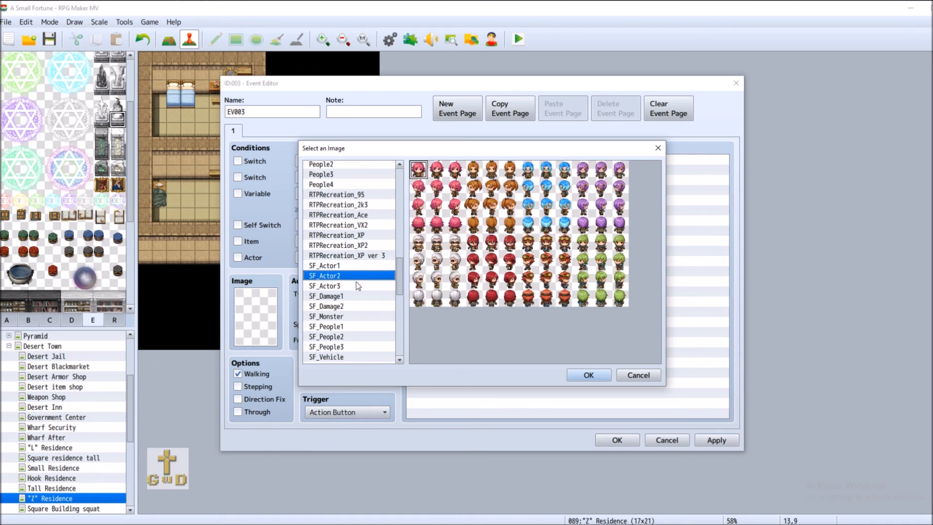
{"action": "double_click", "coordinate": [545, 209]}
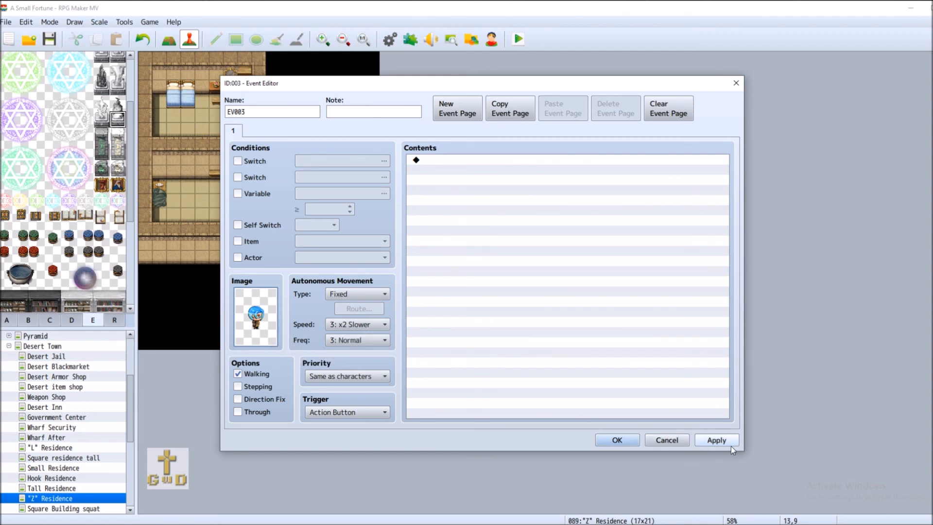
Set the west stool event's trigger to Player Touch and save it as the School teacher event
{"action": "left_click", "coordinate": [348, 412]}
{"action": "left_click", "coordinate": [348, 437]}
{"action": "left_click", "coordinate": [716, 440]}
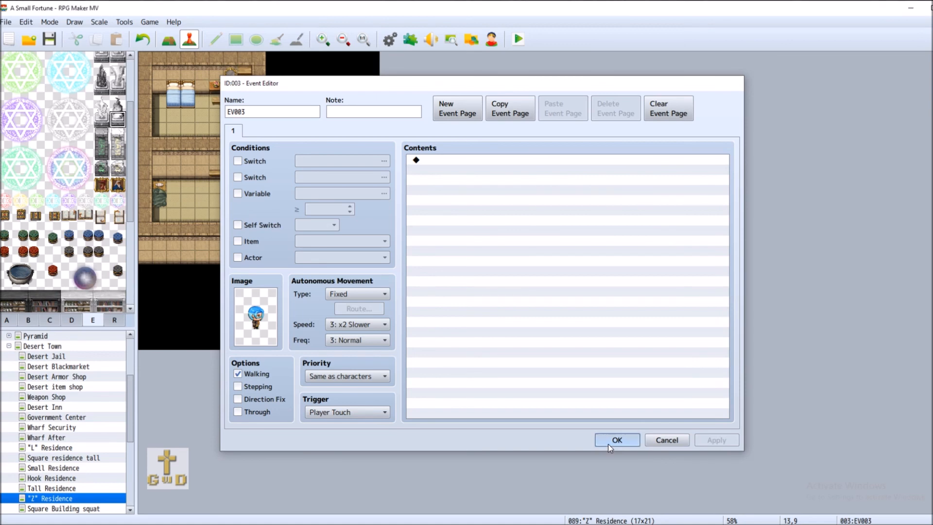
{"action": "left_click", "coordinate": [616, 440]}
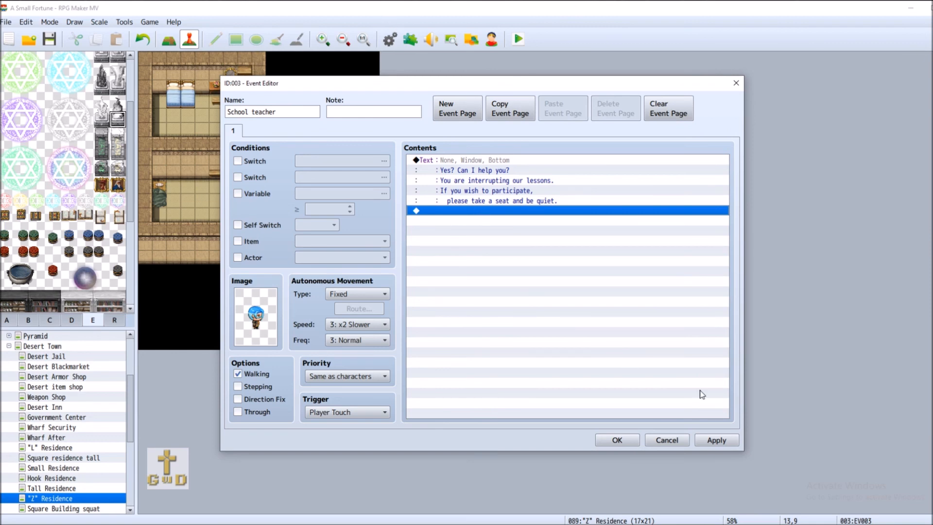
{"action": "left_click", "coordinate": [716, 440]}
{"action": "left_click", "coordinate": [617, 440]}
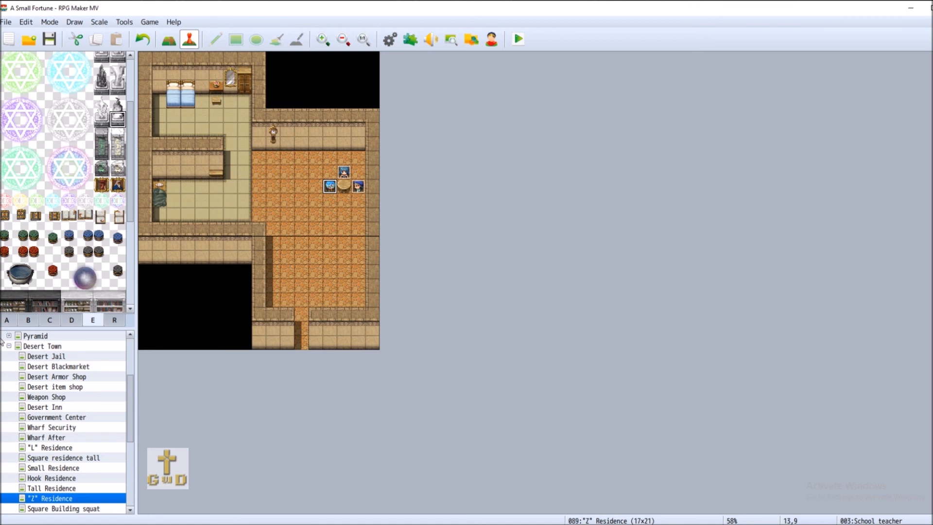
Place a small round wooden stool on the table's south side and return to event editing
{"action": "left_click", "coordinate": [29, 320]}
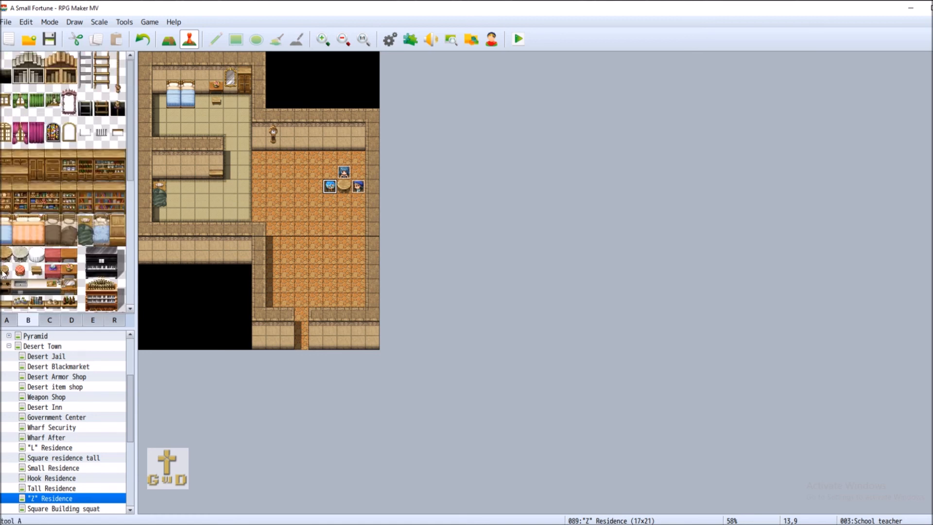
{"action": "key", "text": "F5"}
{"action": "left_click", "coordinate": [345, 202]}
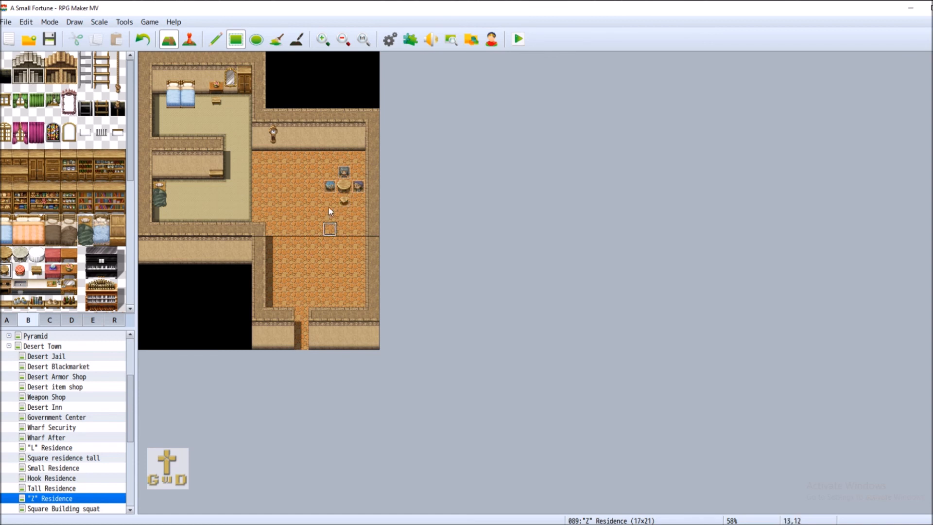
{"action": "key", "text": "F6"}
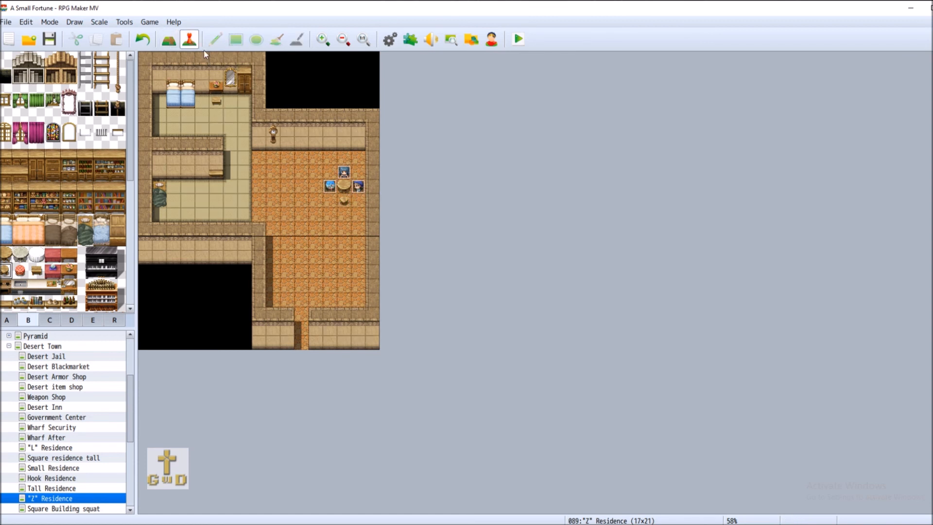
{"action": "right_click", "coordinate": [344, 203]}
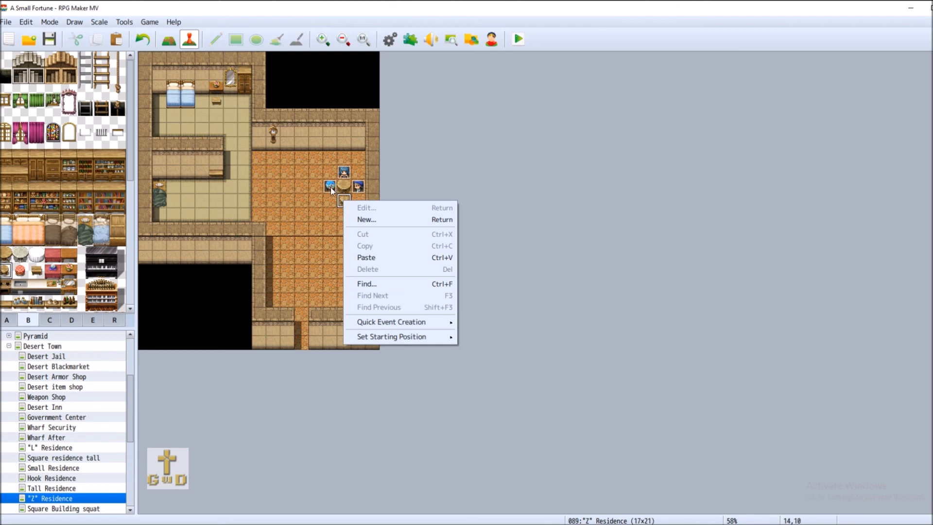
{"action": "left_click", "coordinate": [321, 246]}
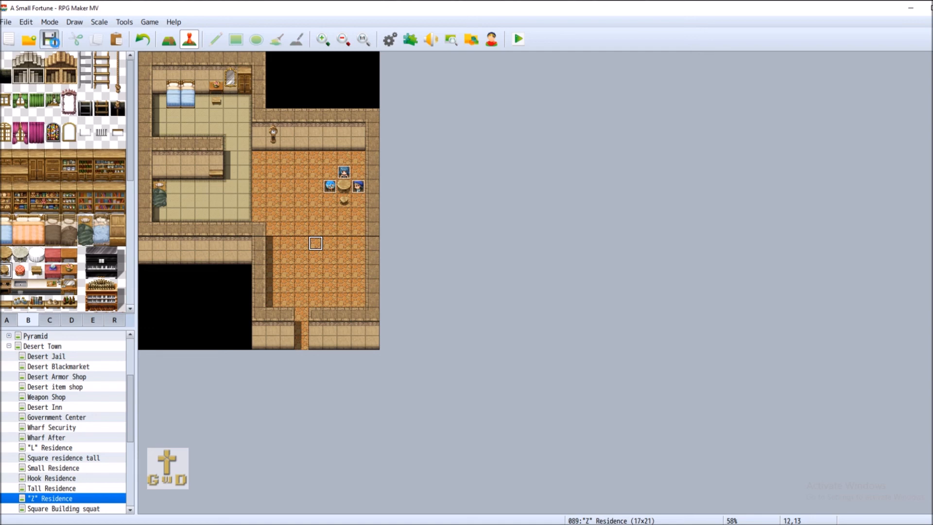
On the Desert Town map, copy the door soldier event from the government building's east door to below its west door
{"action": "left_click", "coordinate": [70, 346]}
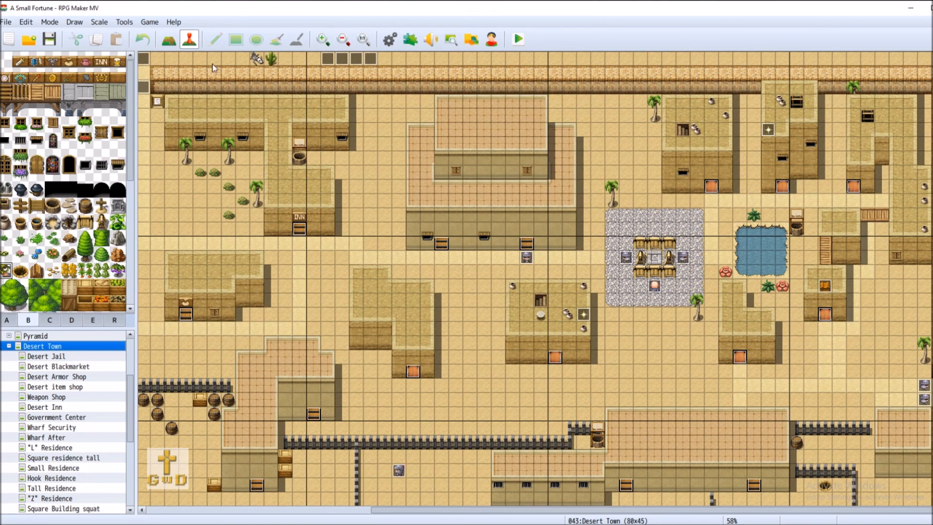
{"action": "right_click", "coordinate": [528, 257]}
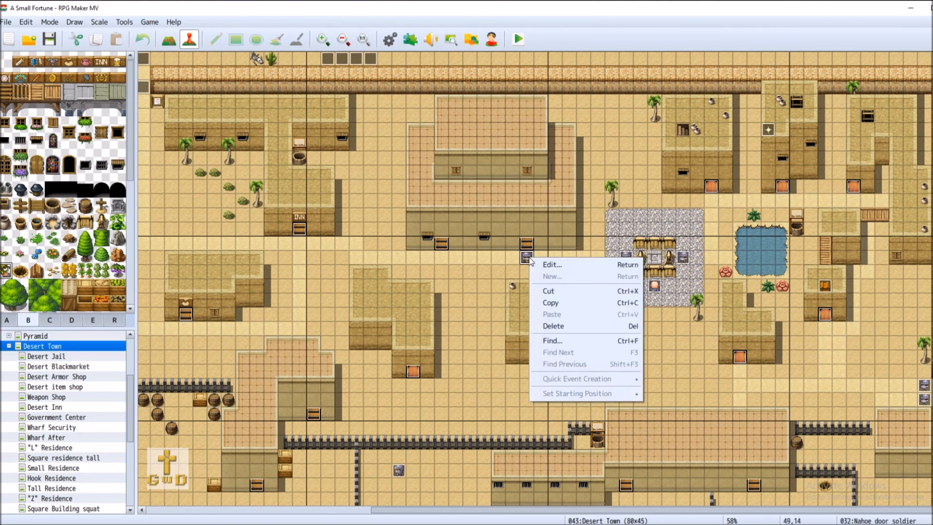
{"action": "left_click", "coordinate": [575, 291]}
{"action": "right_click", "coordinate": [444, 256]}
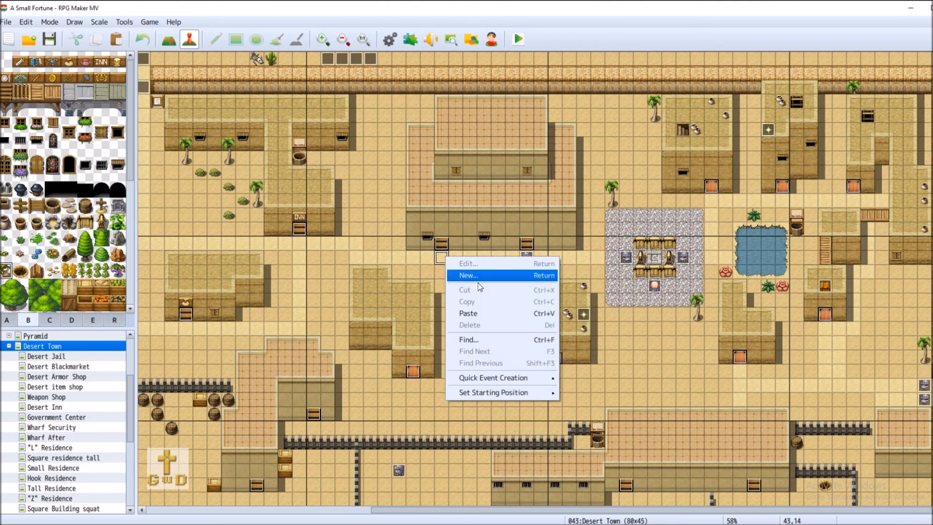
{"action": "left_click", "coordinate": [469, 313]}
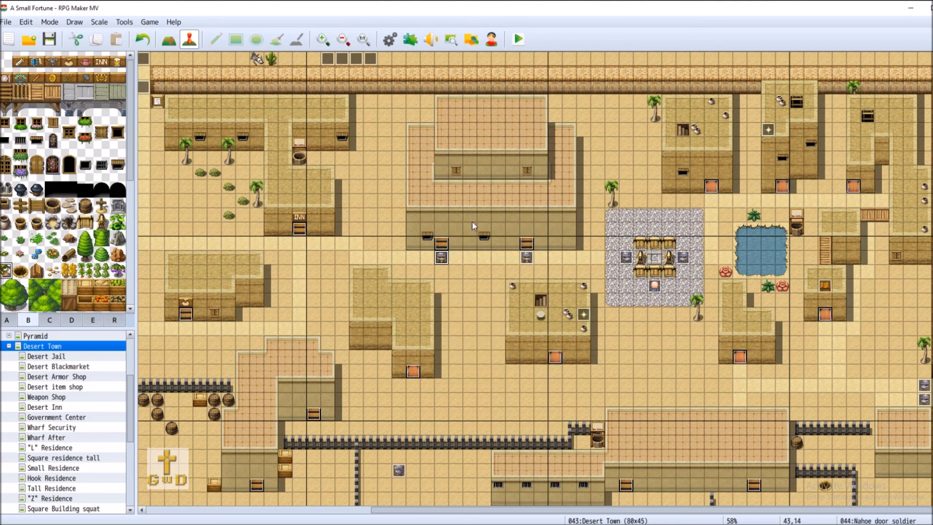
Rename the soldier event at the government building's west door as "Nahoe door soldier a" and save it
{"action": "right_click", "coordinate": [442, 257]}
{"action": "left_click", "coordinate": [481, 266]}
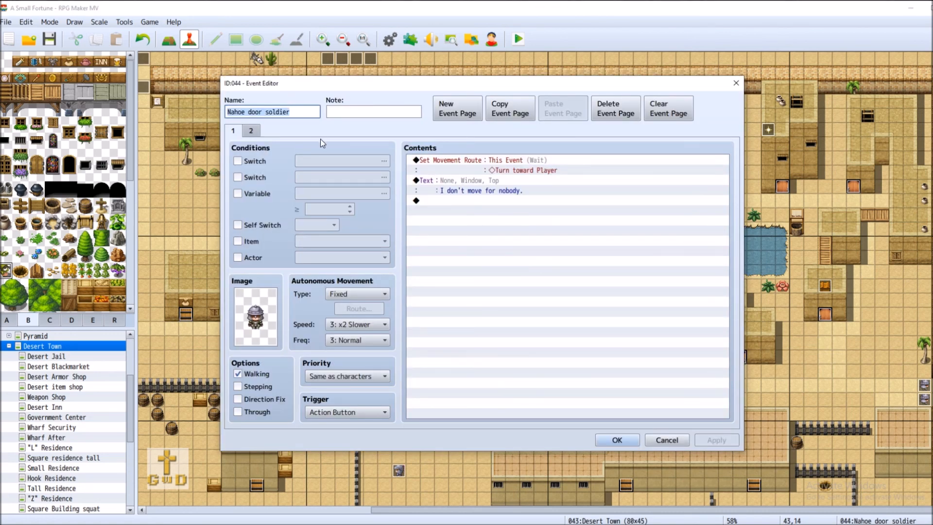
{"action": "left_click", "coordinate": [302, 110]}
{"action": "type", "text": "a"}
{"action": "left_click", "coordinate": [616, 439]}
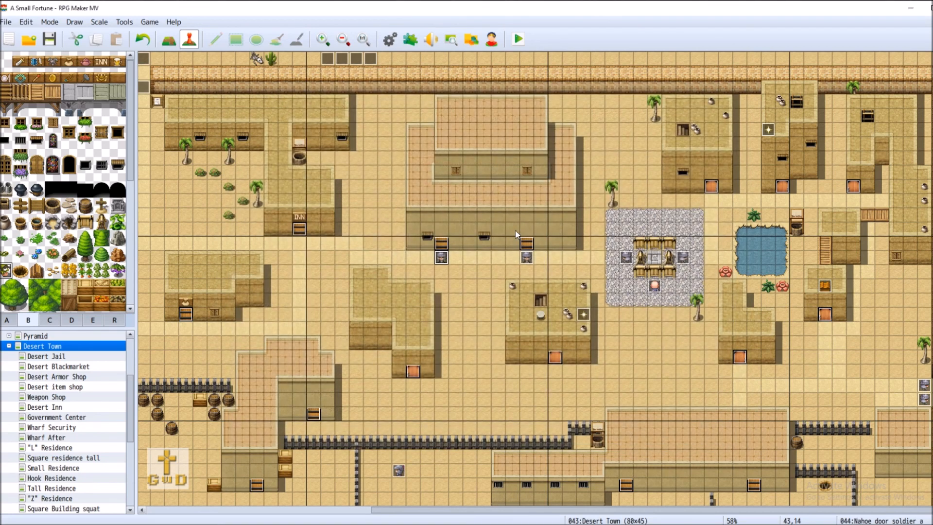
Rename the soldier event at the government building's east door as "Nahoe door soldier b" and save it
{"action": "right_click", "coordinate": [531, 261]}
{"action": "left_click", "coordinate": [539, 267]}
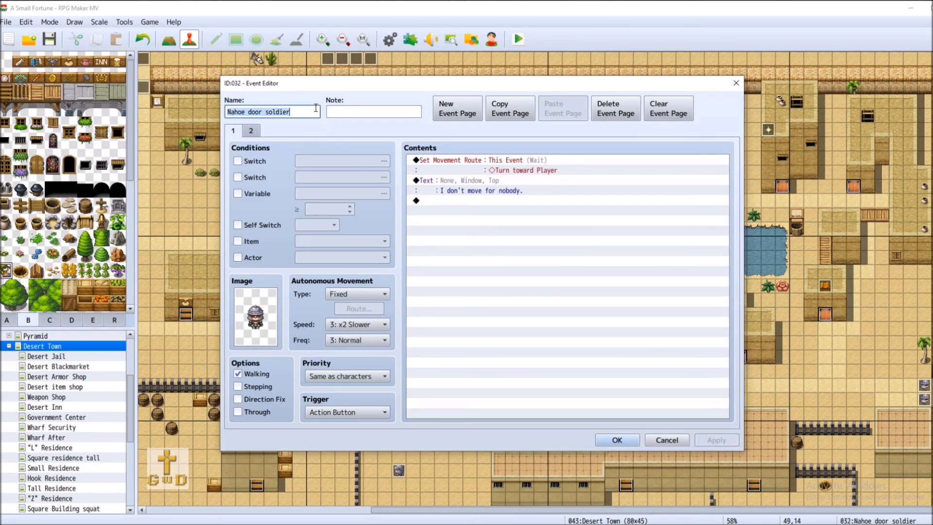
{"action": "left_click", "coordinate": [320, 113]}
{"action": "type", "text": "b"}
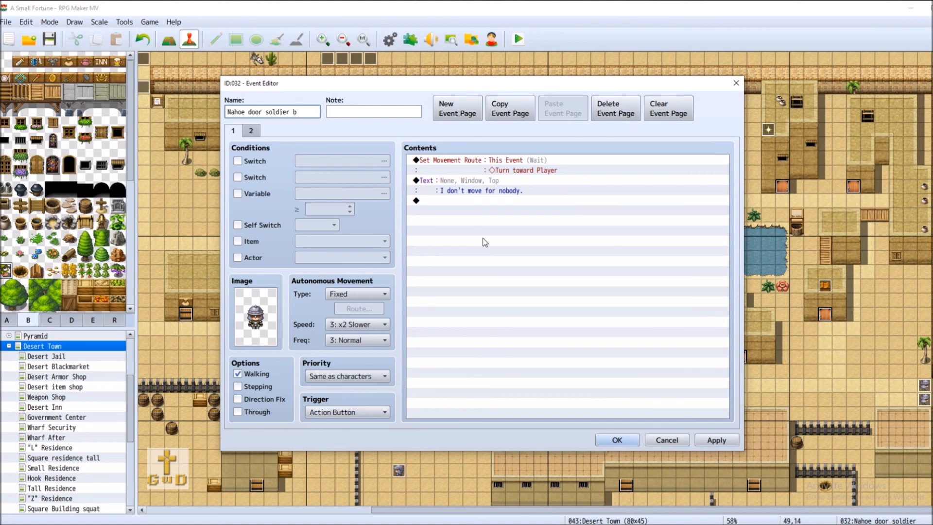
{"action": "left_click", "coordinate": [716, 440]}
{"action": "left_click", "coordinate": [613, 442]}
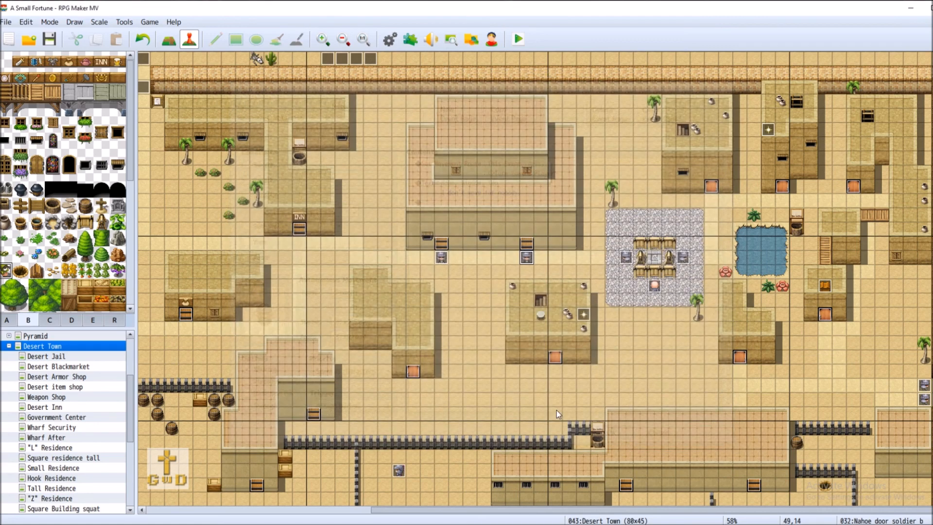
Review the Reminiscing man and Left Statue Sentry events in the statue plaza without changing them
{"action": "right_click", "coordinate": [656, 286]}
{"action": "left_click", "coordinate": [741, 292]}
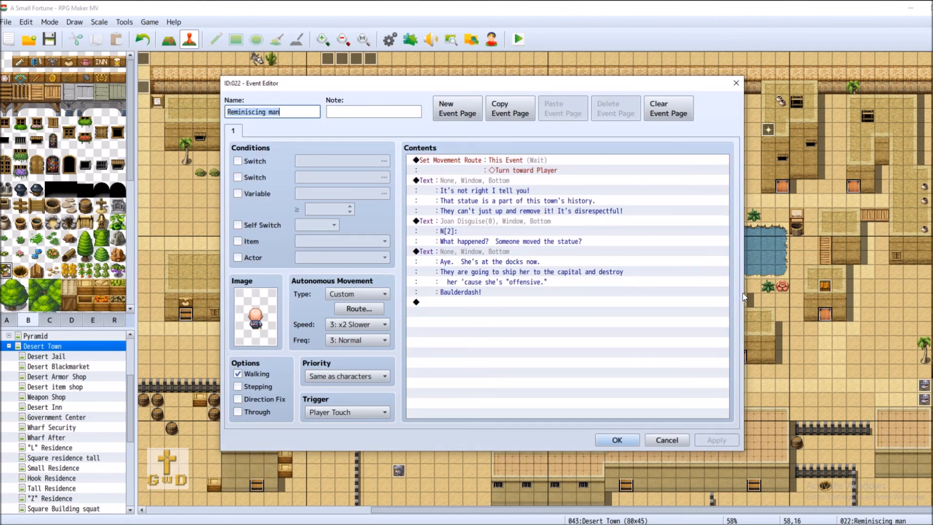
{"action": "left_click", "coordinate": [666, 439]}
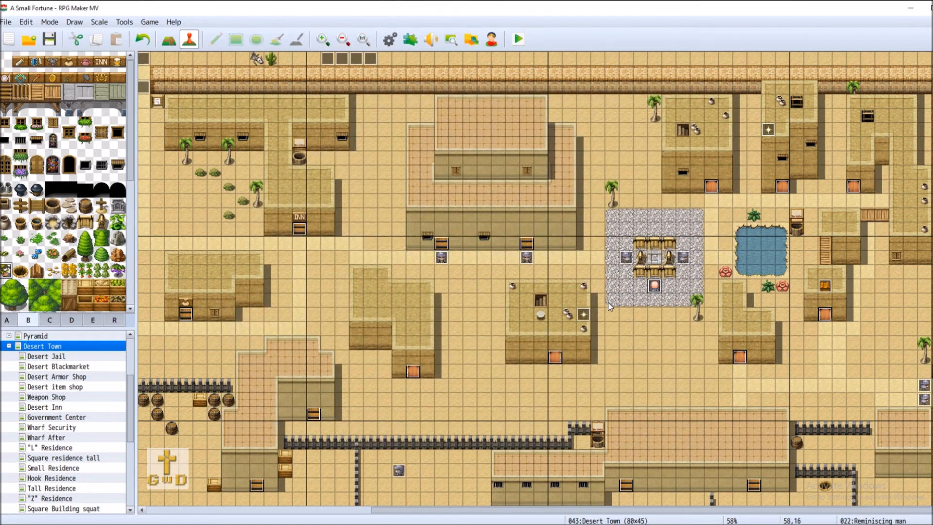
{"action": "right_click", "coordinate": [626, 258]}
{"action": "left_click", "coordinate": [634, 263]}
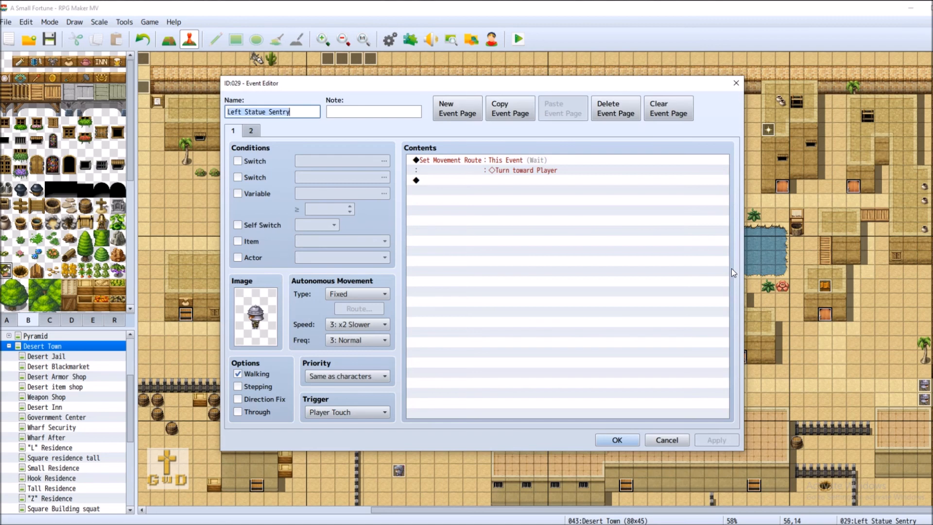
{"action": "left_click", "coordinate": [673, 440]}
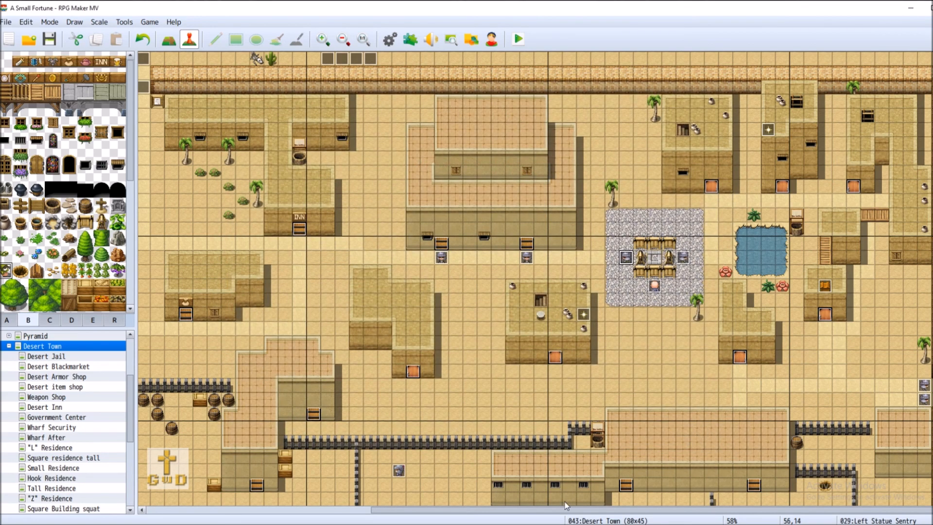
Review the Nahoe Seacaptain event by the southern wharf building and the Nahoe captain event east of it
{"action": "left_click_drag", "start_coordinate": [567, 511], "coordinate": [438, 511]}
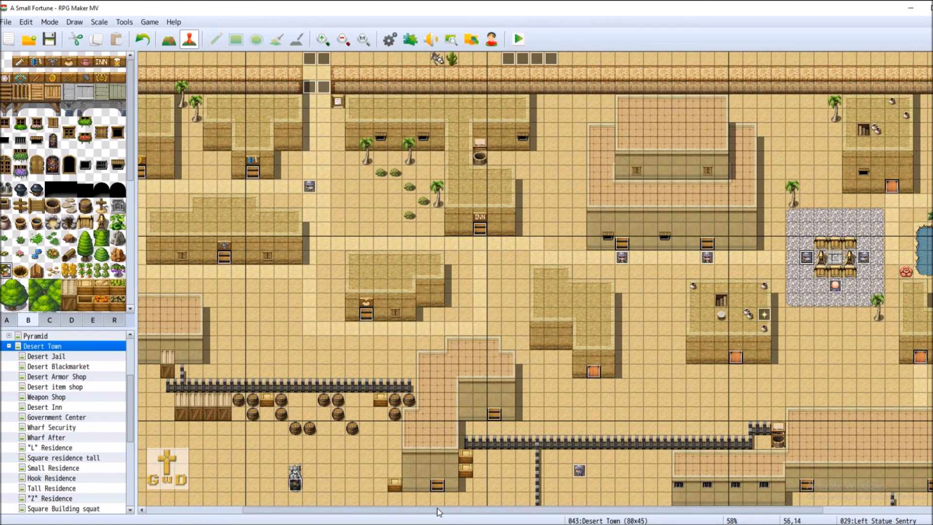
{"action": "scroll", "coordinate": [476, 437], "scroll_direction": "down", "scroll_amount": 3}
{"action": "right_click", "coordinate": [438, 453]}
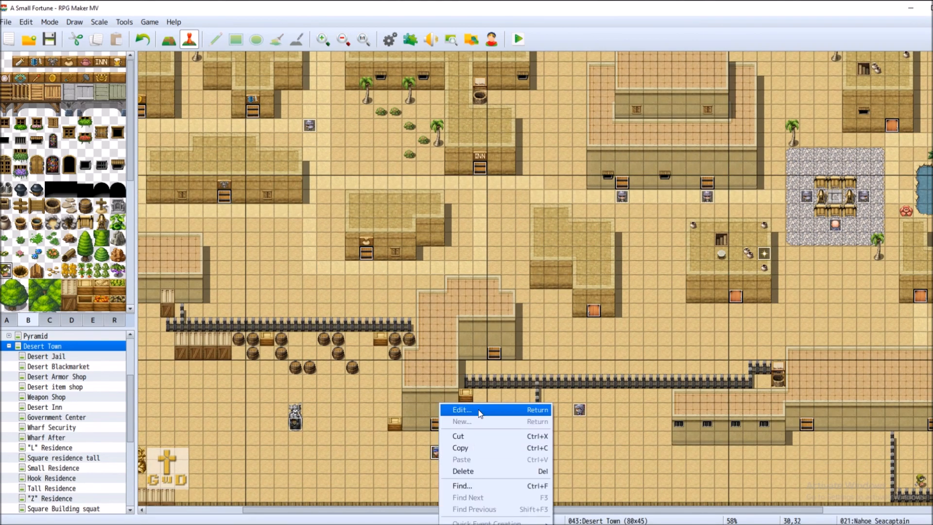
{"action": "left_click", "coordinate": [478, 409]}
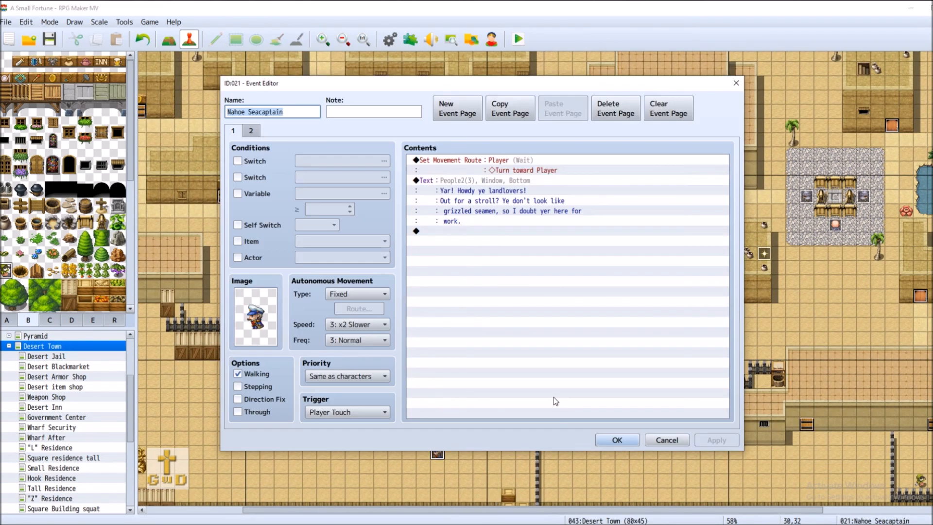
{"action": "left_click", "coordinate": [667, 440]}
{"action": "right_click", "coordinate": [579, 404]}
{"action": "left_click", "coordinate": [628, 410]}
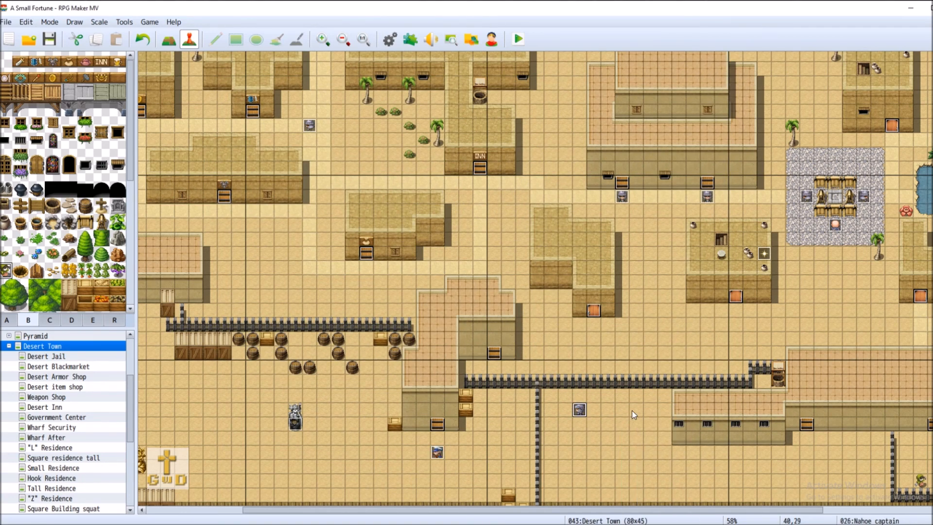
{"action": "left_click", "coordinate": [684, 439]}
{"action": "scroll", "coordinate": [555, 322], "scroll_direction": "left", "scroll_amount": 2}
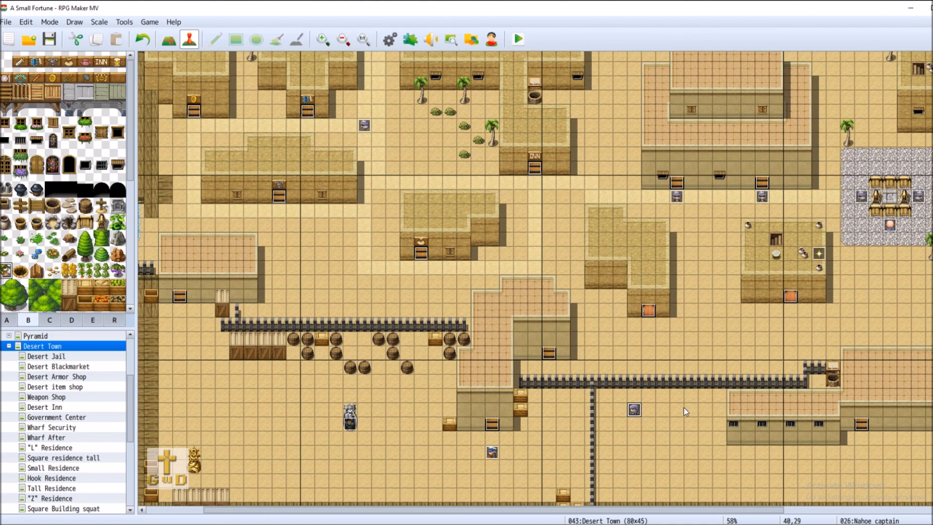